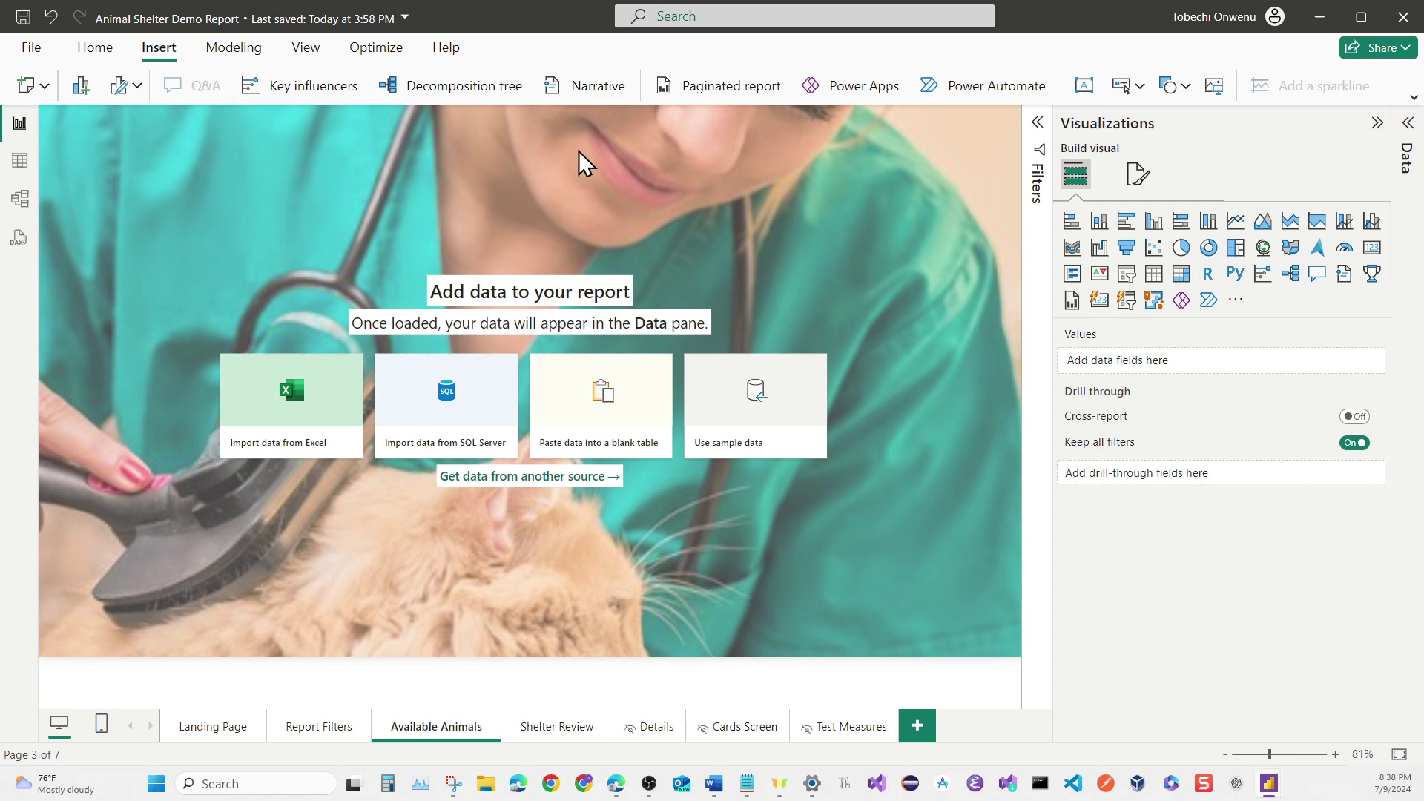
Add a text box across the upper edge of the page, about 1233 wide and 100 high, reading "Available Animals".
left_click(1085, 86)
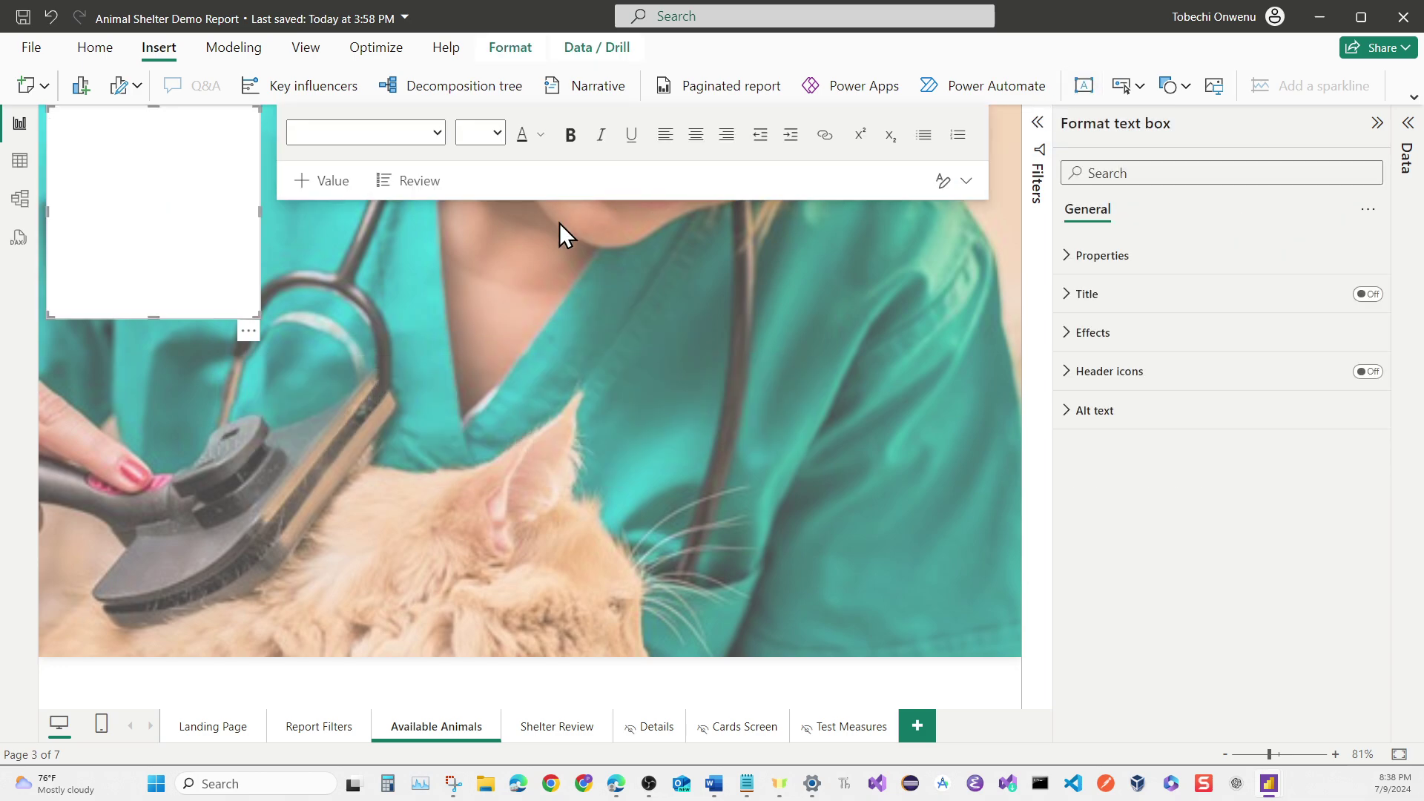
left_click_drag(260, 211, 993, 273)
left_click_drag(514, 319, 545, 179)
left_click(493, 153)
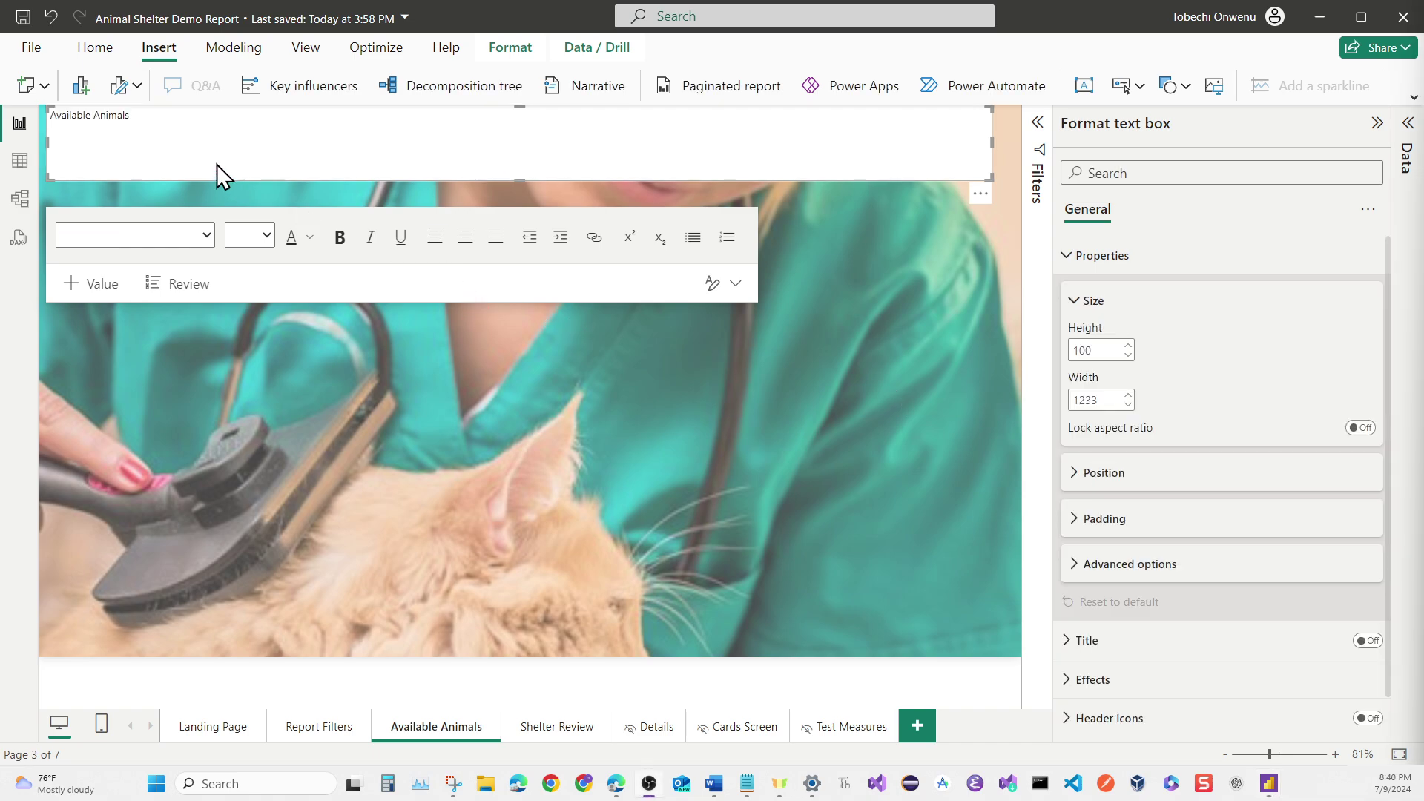
Format the "Available Animals" heading as 18 pt bold text, centred in its text box.
left_click(185, 137)
key("ctrl+shift+Left")
key("ctrl+shift+Left")
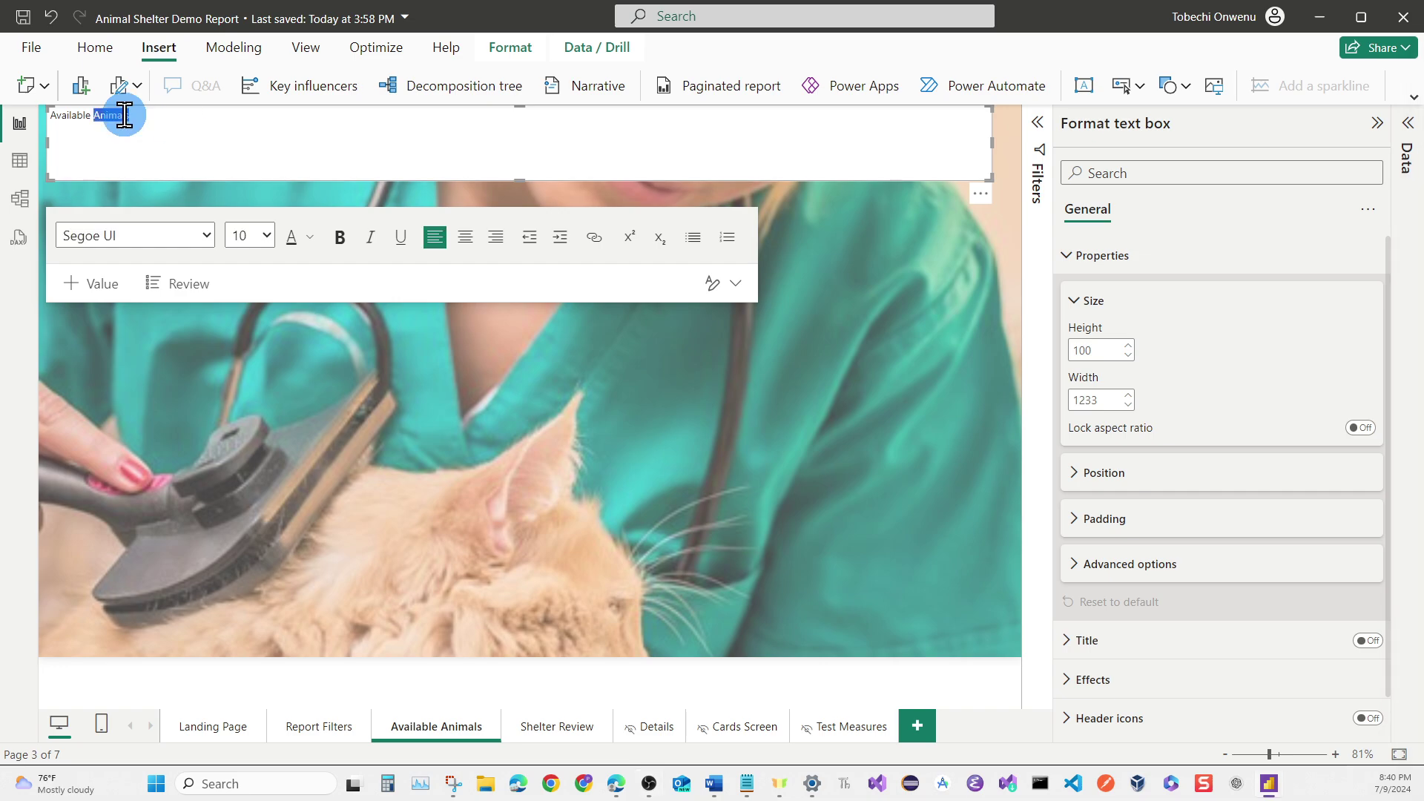
left_click(266, 235)
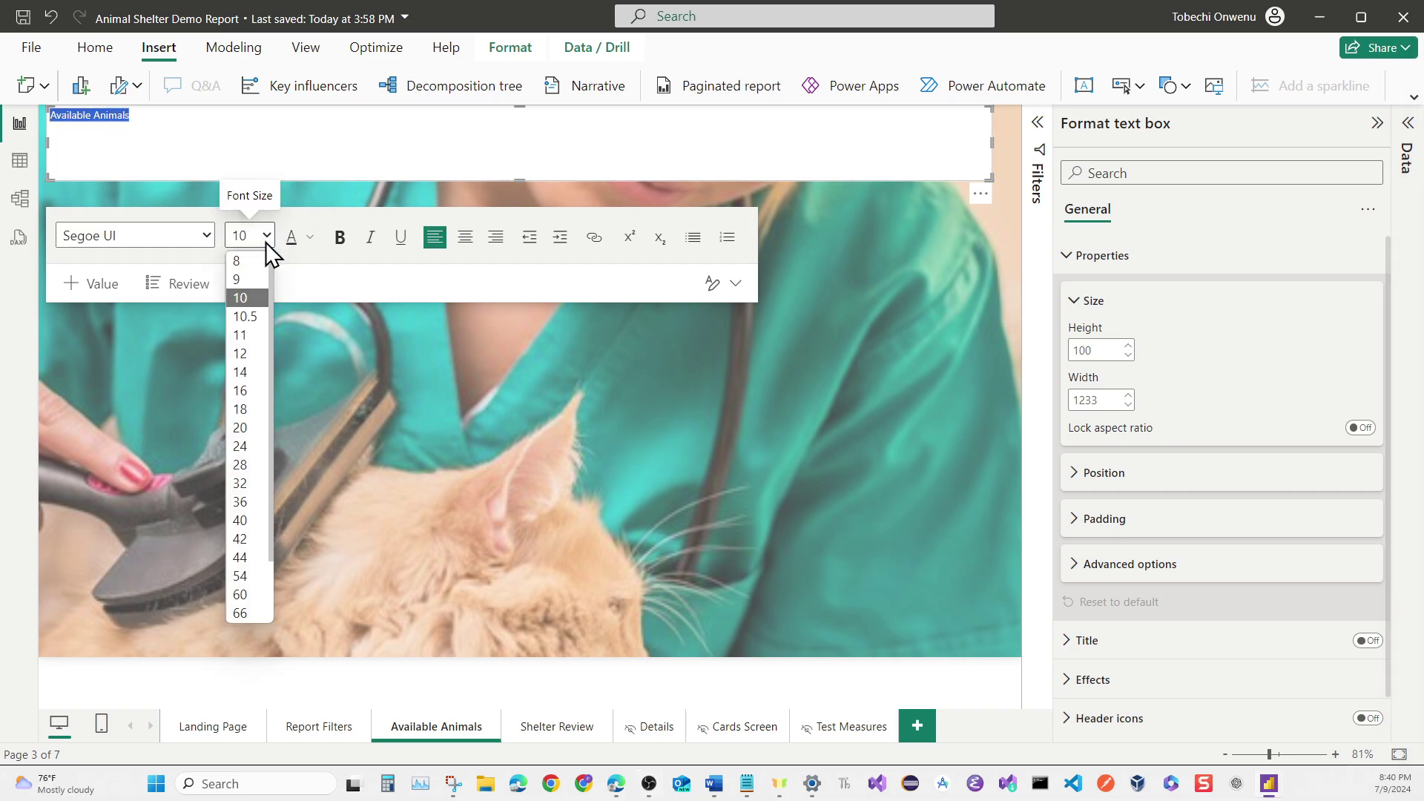
left_click(248, 416)
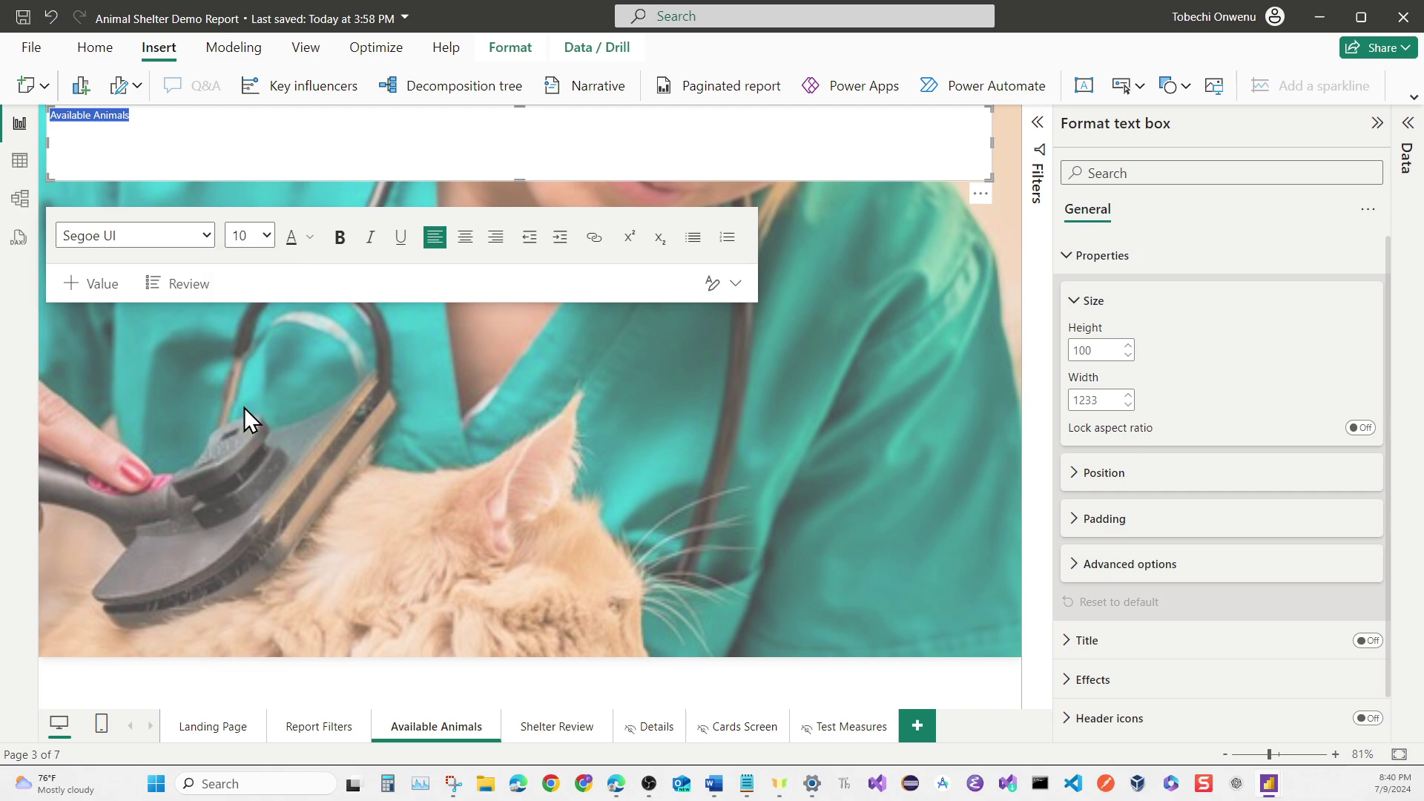
left_click(340, 237)
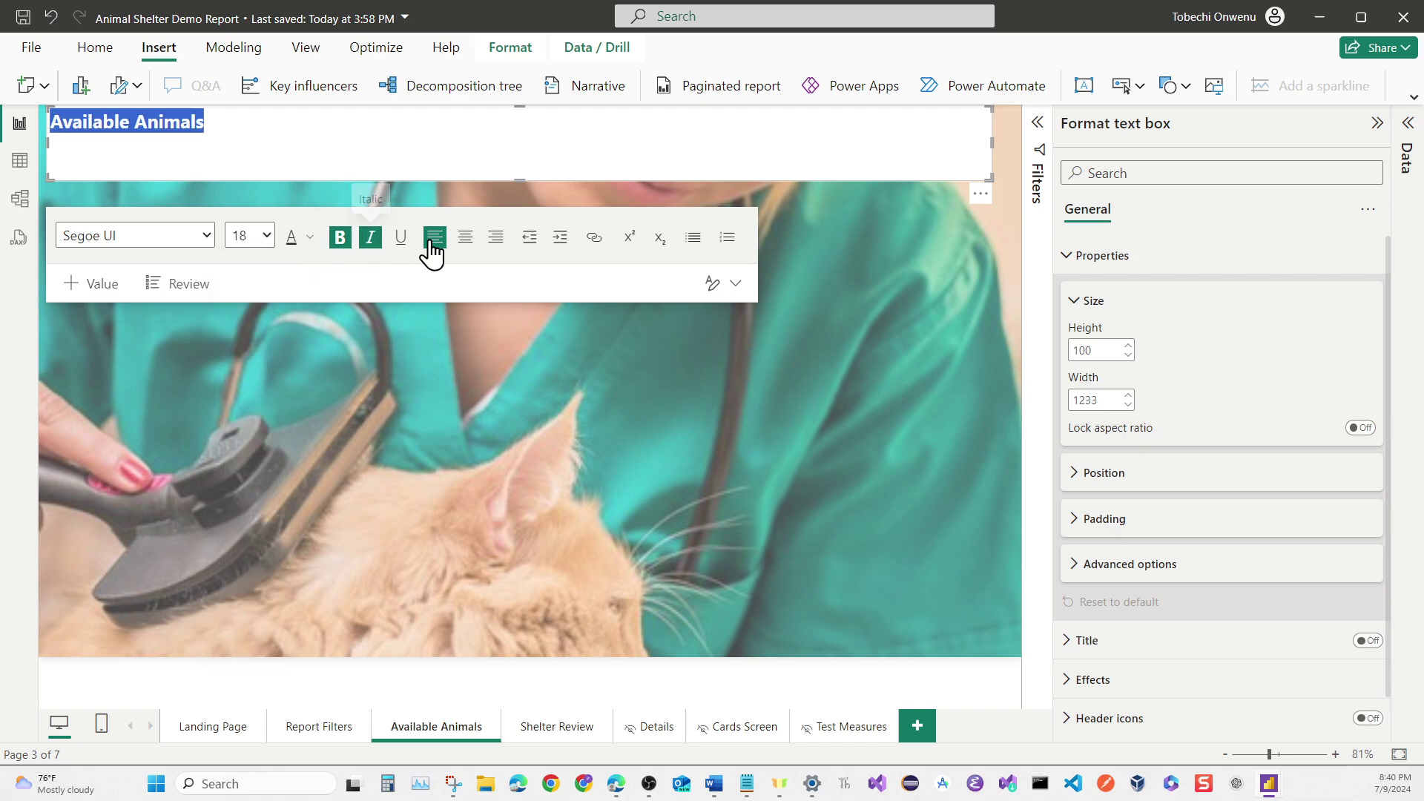
left_click(466, 238)
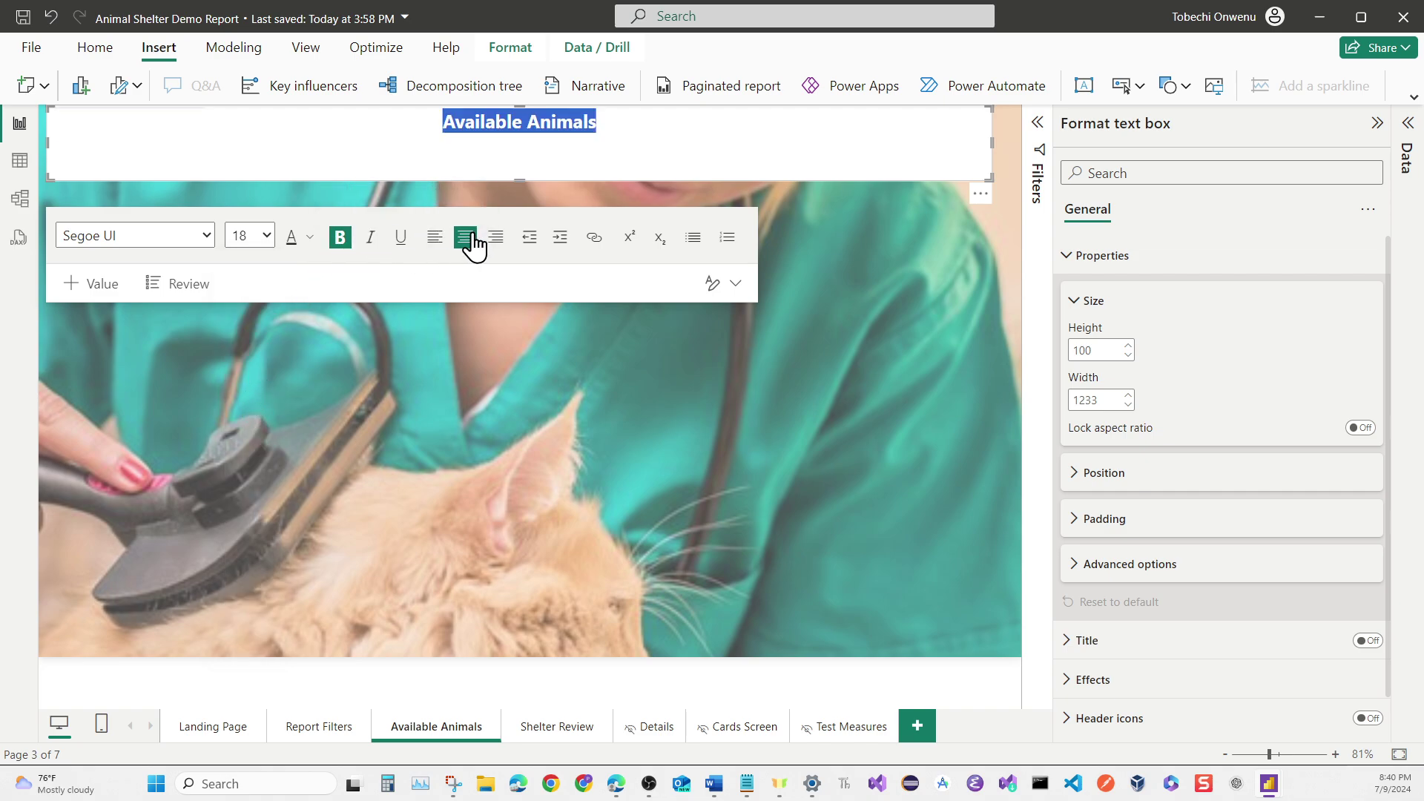
Enlarge the heading text to 28 pt and reduce the text box height to about 77.
left_click(269, 236)
left_click(249, 462)
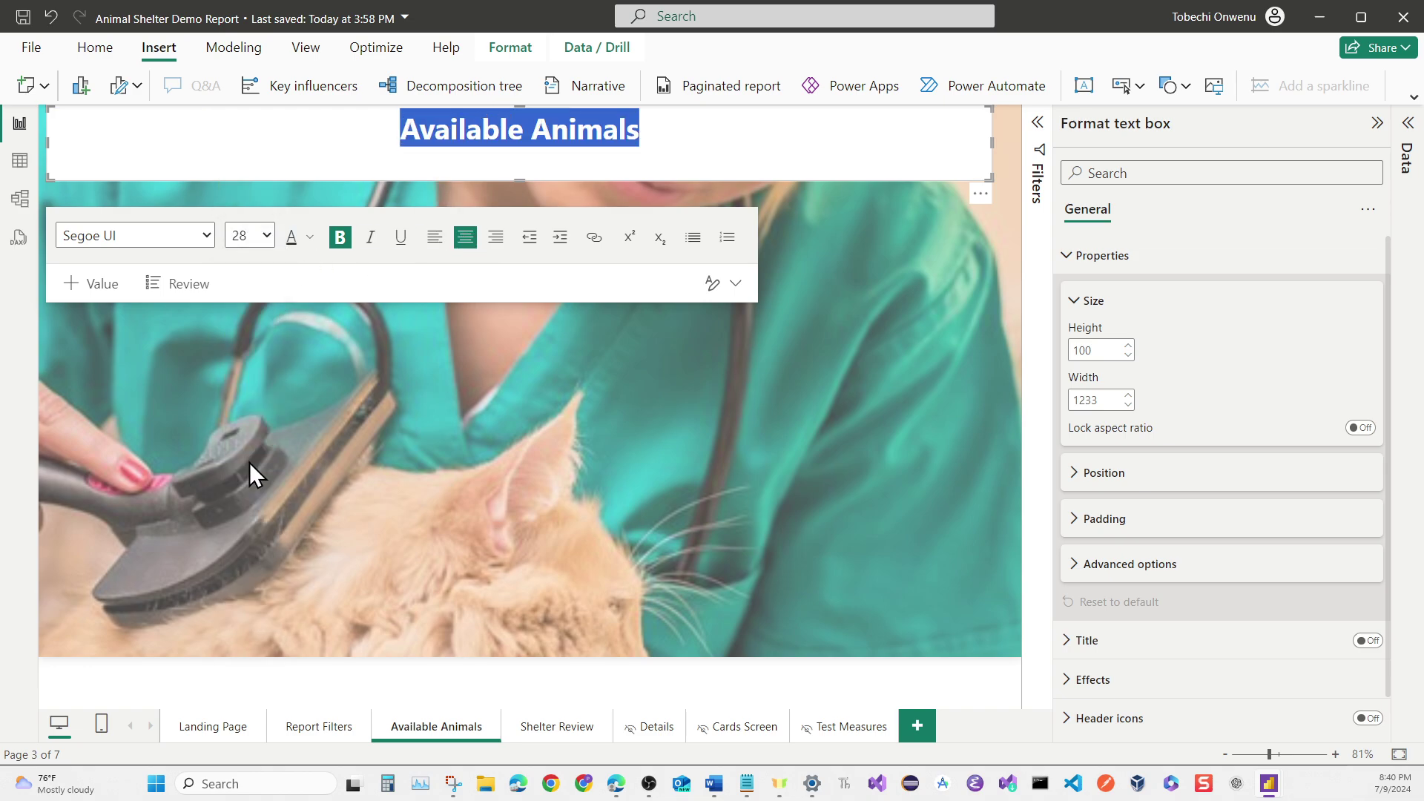
left_click(723, 159)
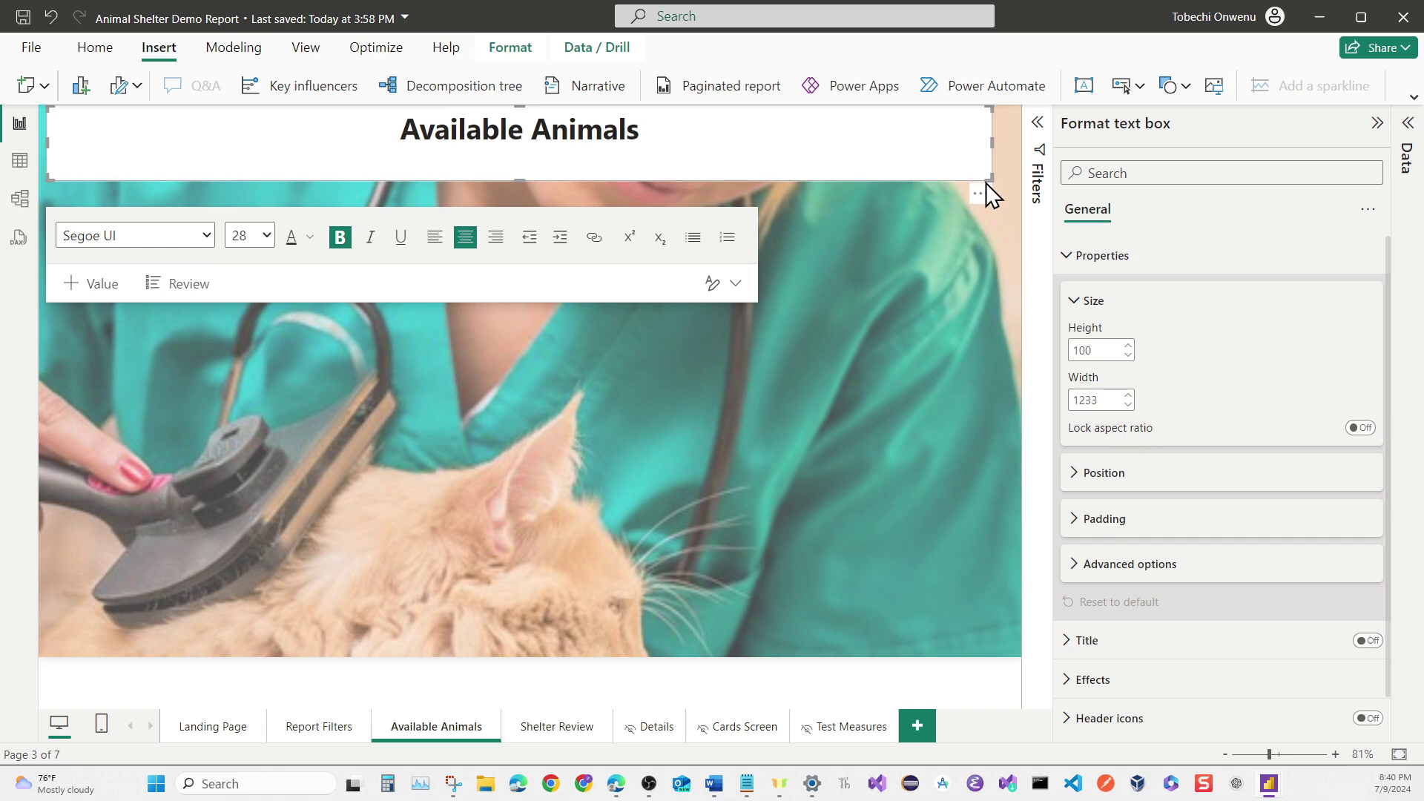
left_click_drag(517, 179, 518, 163)
left_click(83, 132)
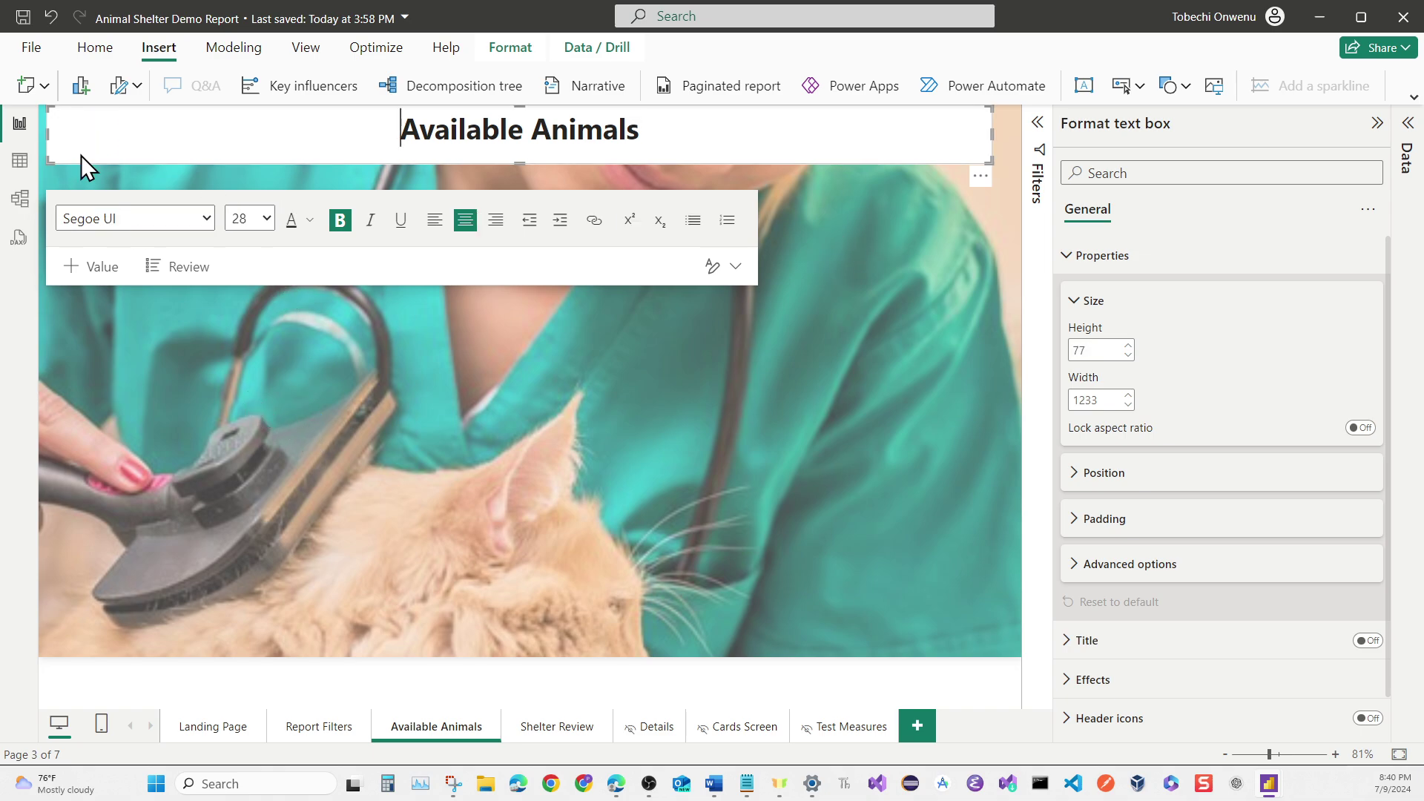
left_click(80, 153)
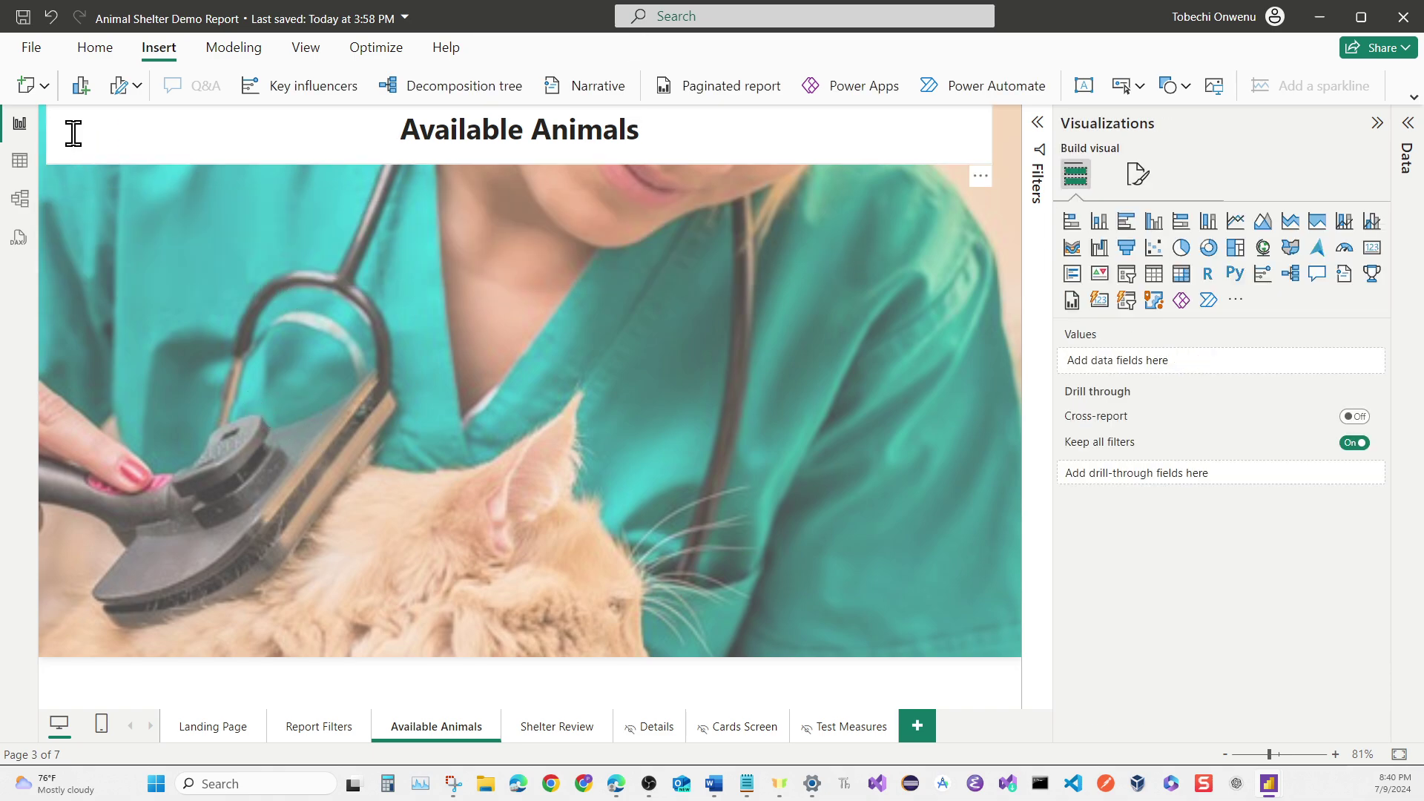
left_click(78, 134)
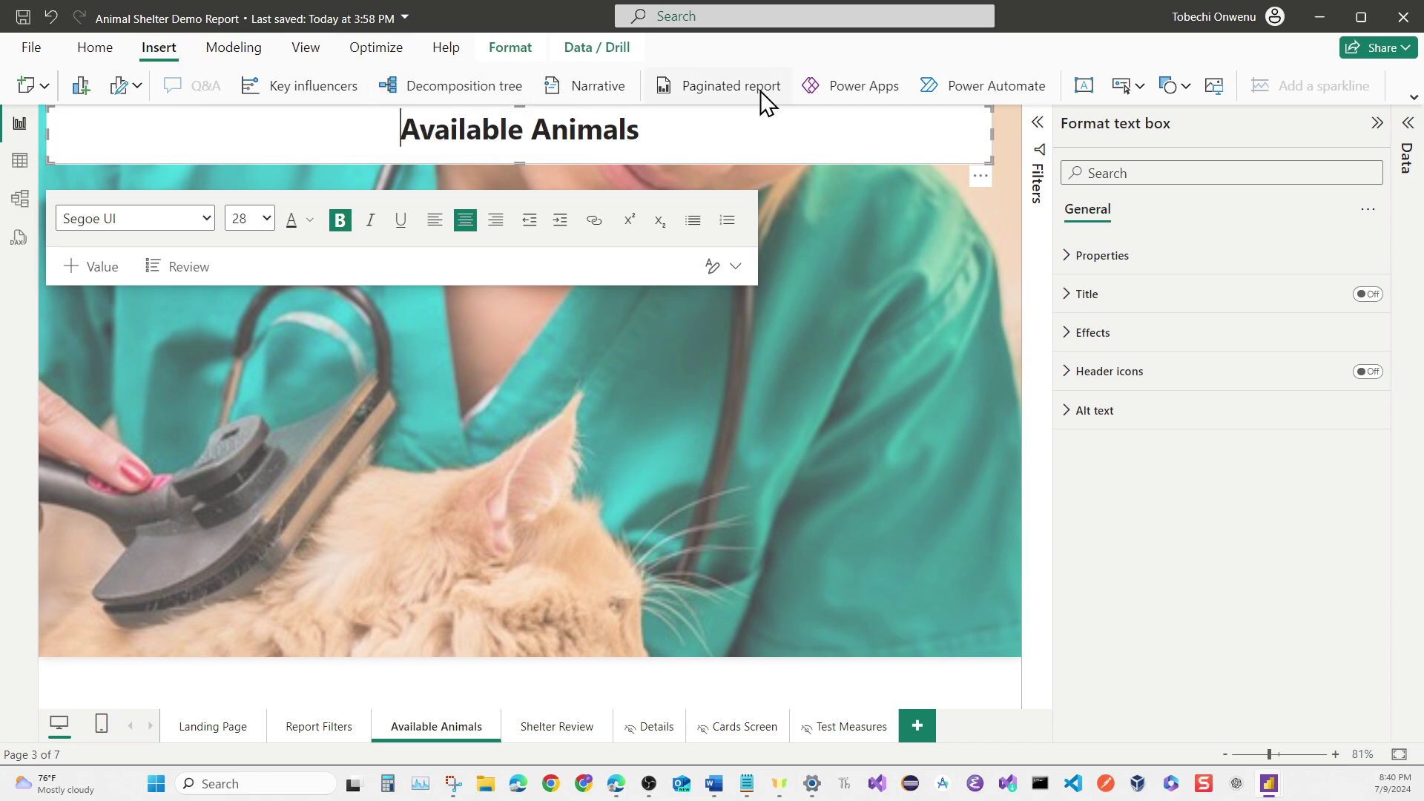
Insert a Back button at the left end of the heading and enlarge it to match the heading's height.
left_click(1133, 90)
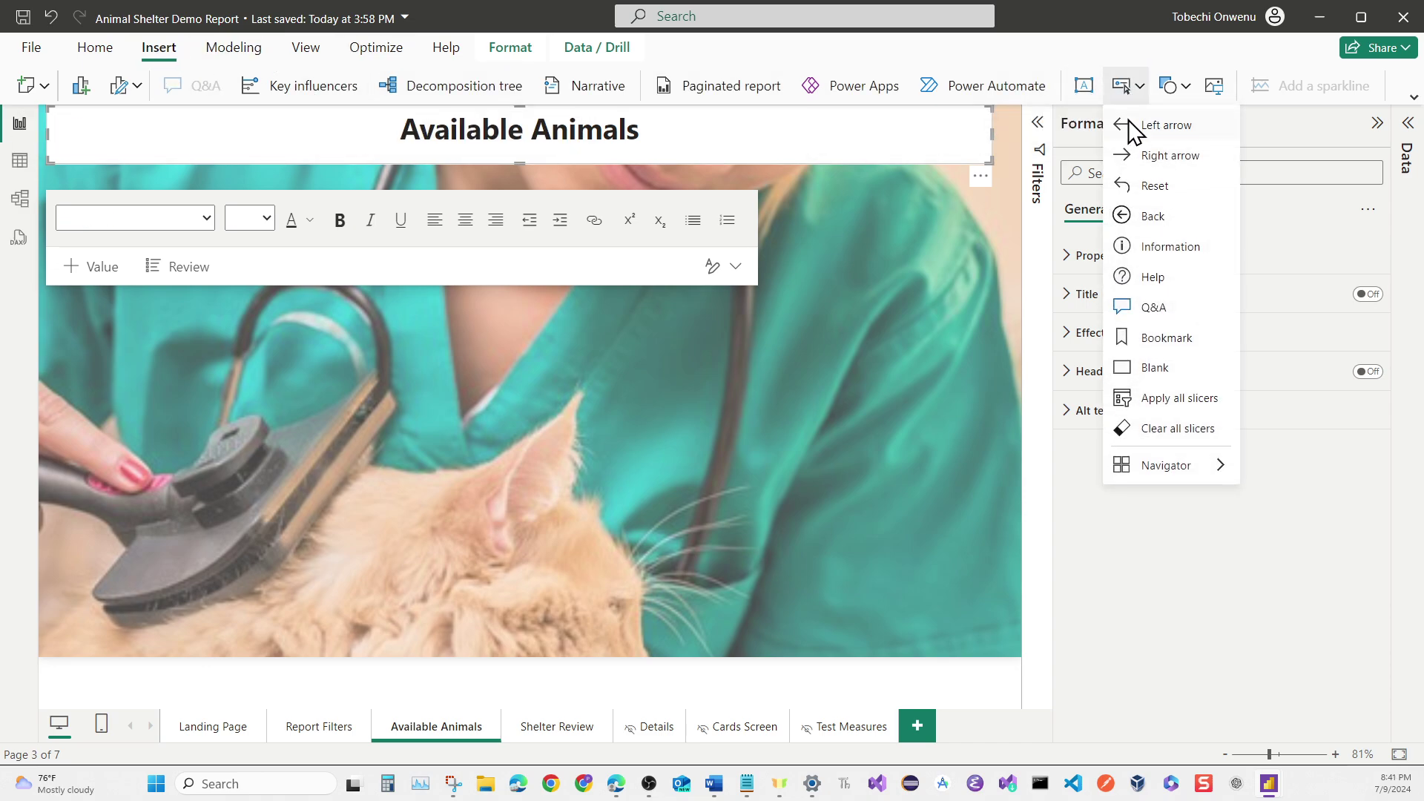
left_click(1126, 217)
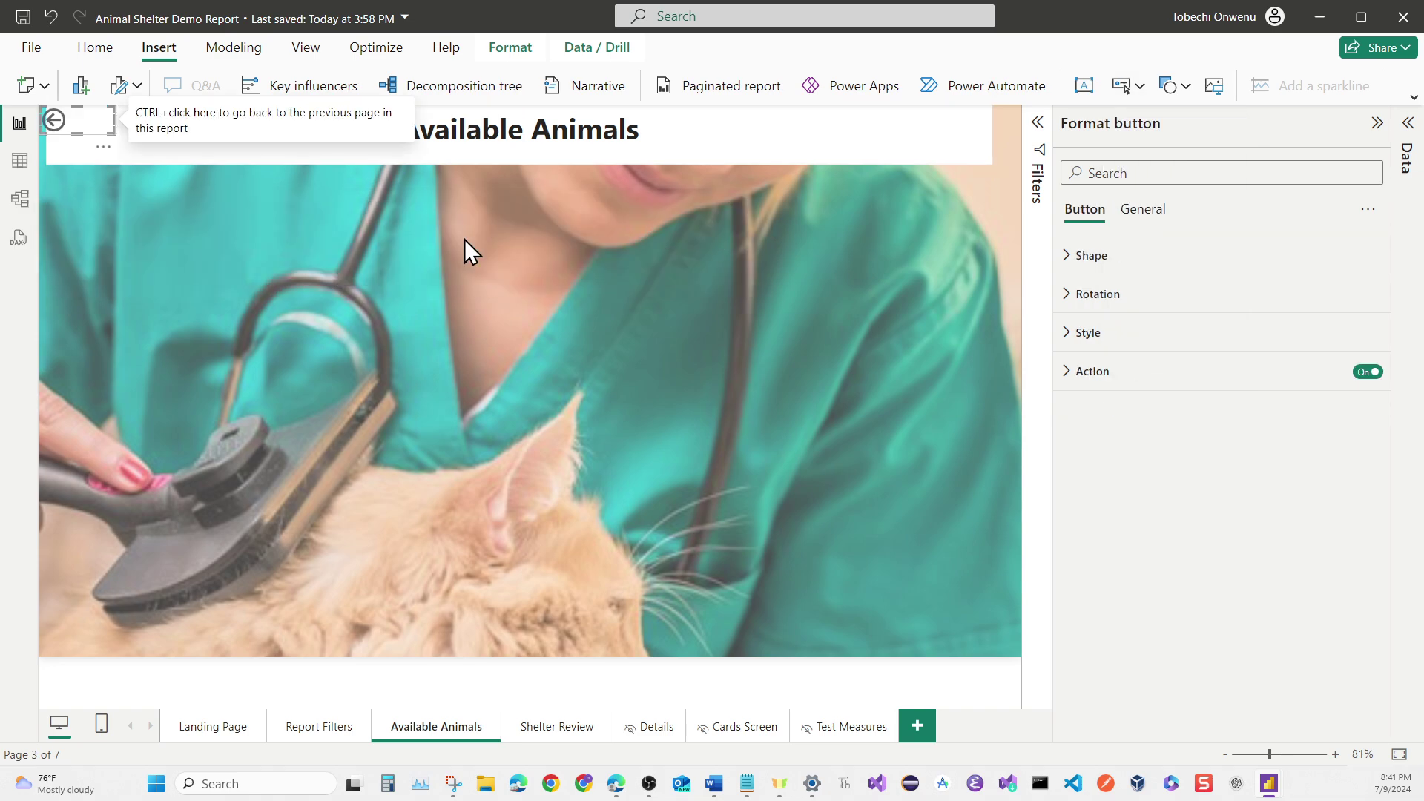
left_click_drag(90, 137, 137, 163)
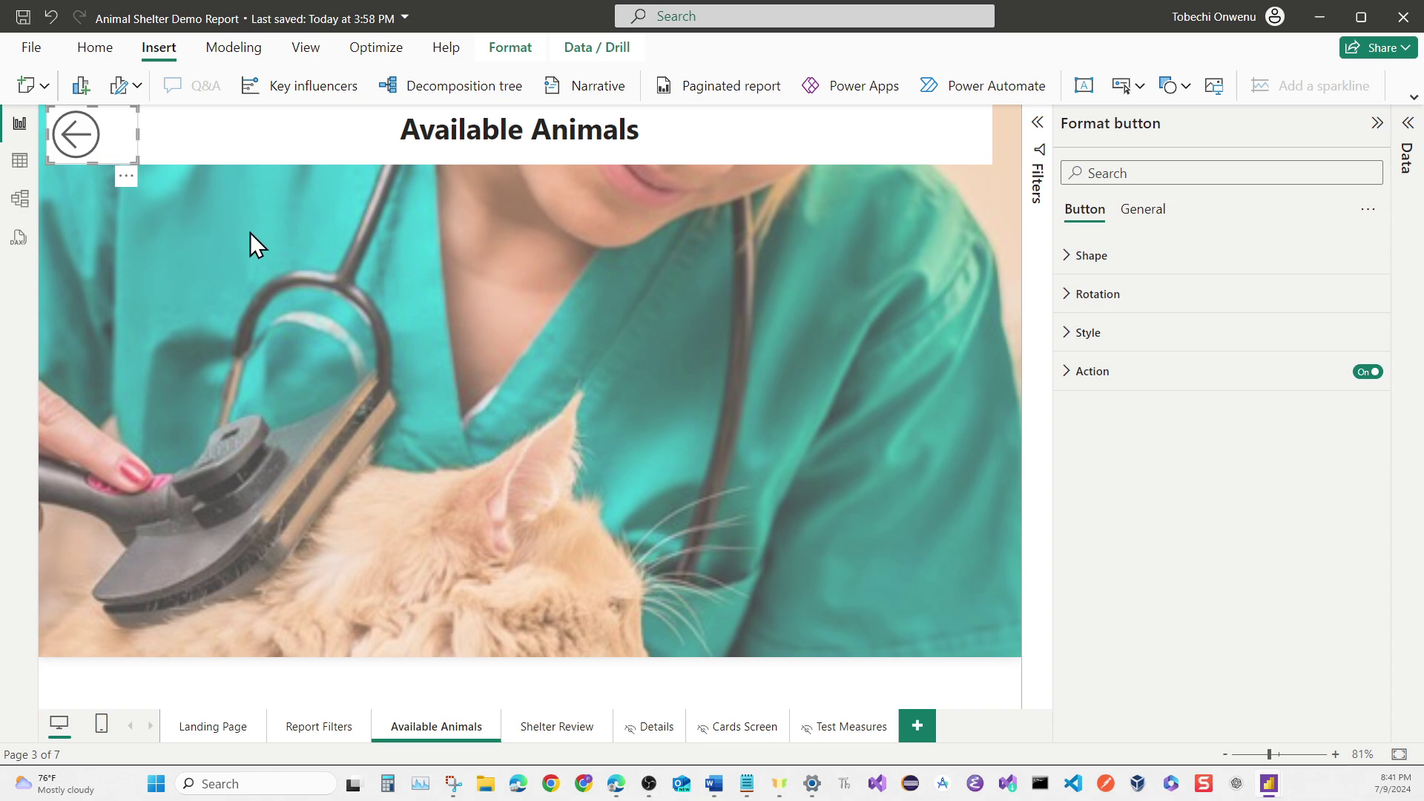
left_click(184, 222)
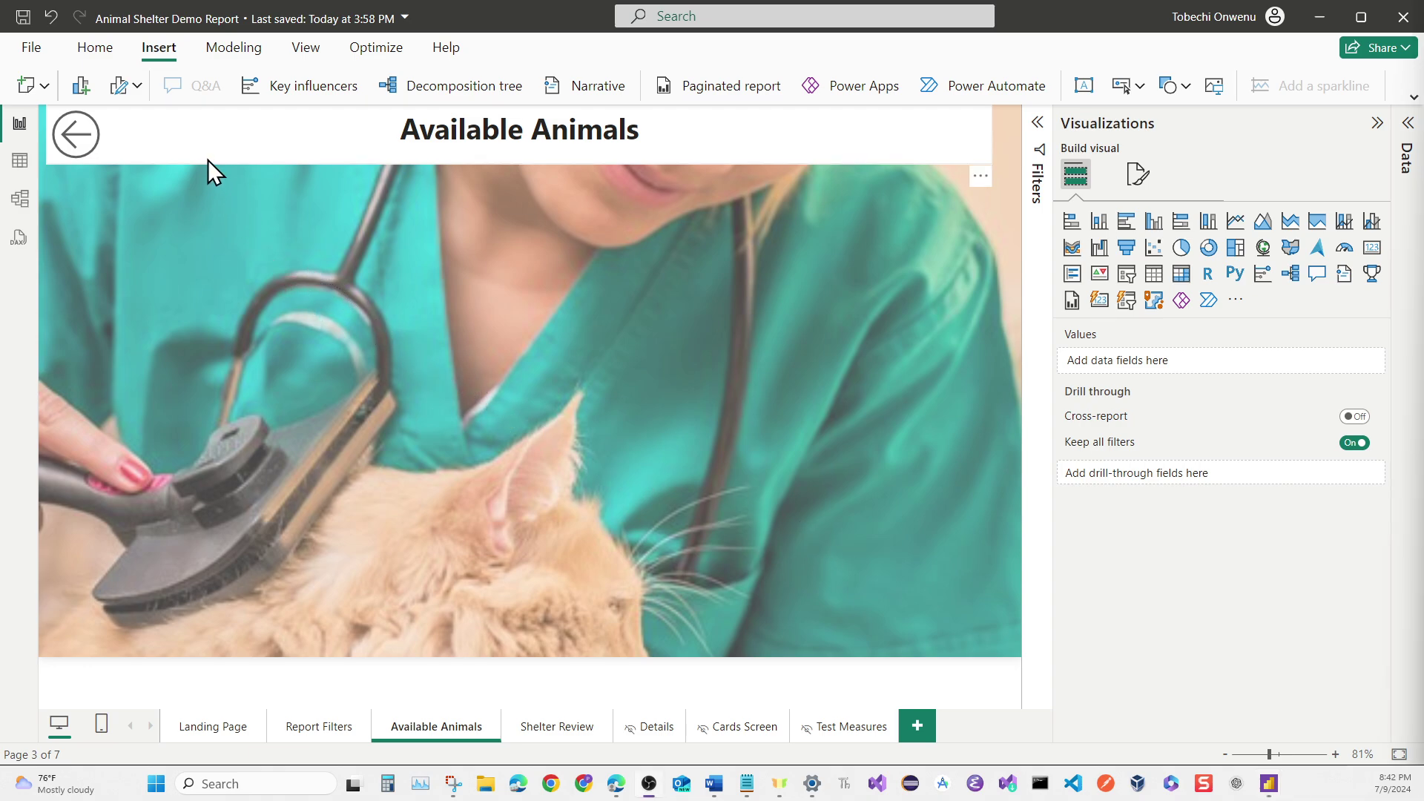
Connect to Dataverse as a data source and expand the environment to list its tables.
left_click(105, 51)
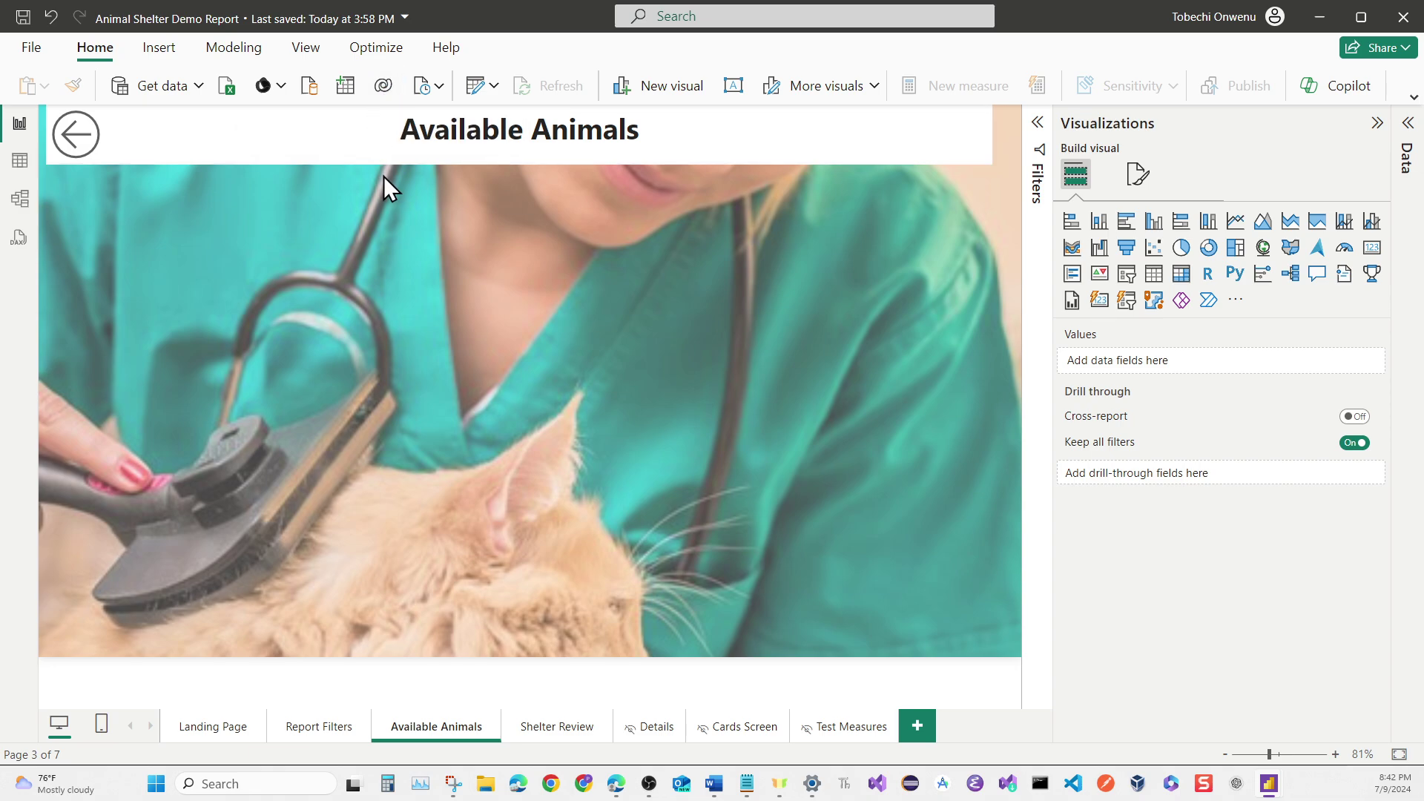
left_click(386, 79)
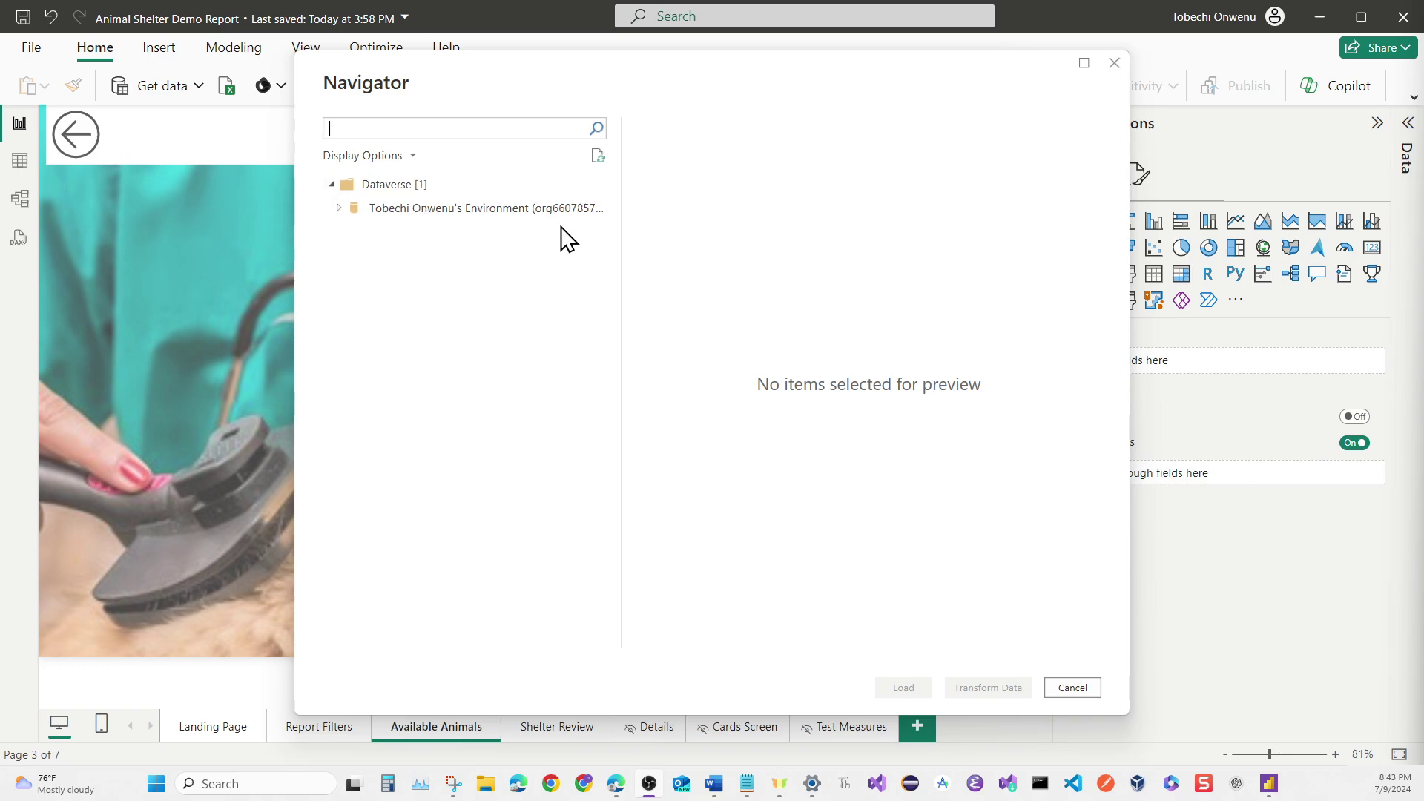
left_click(412, 213)
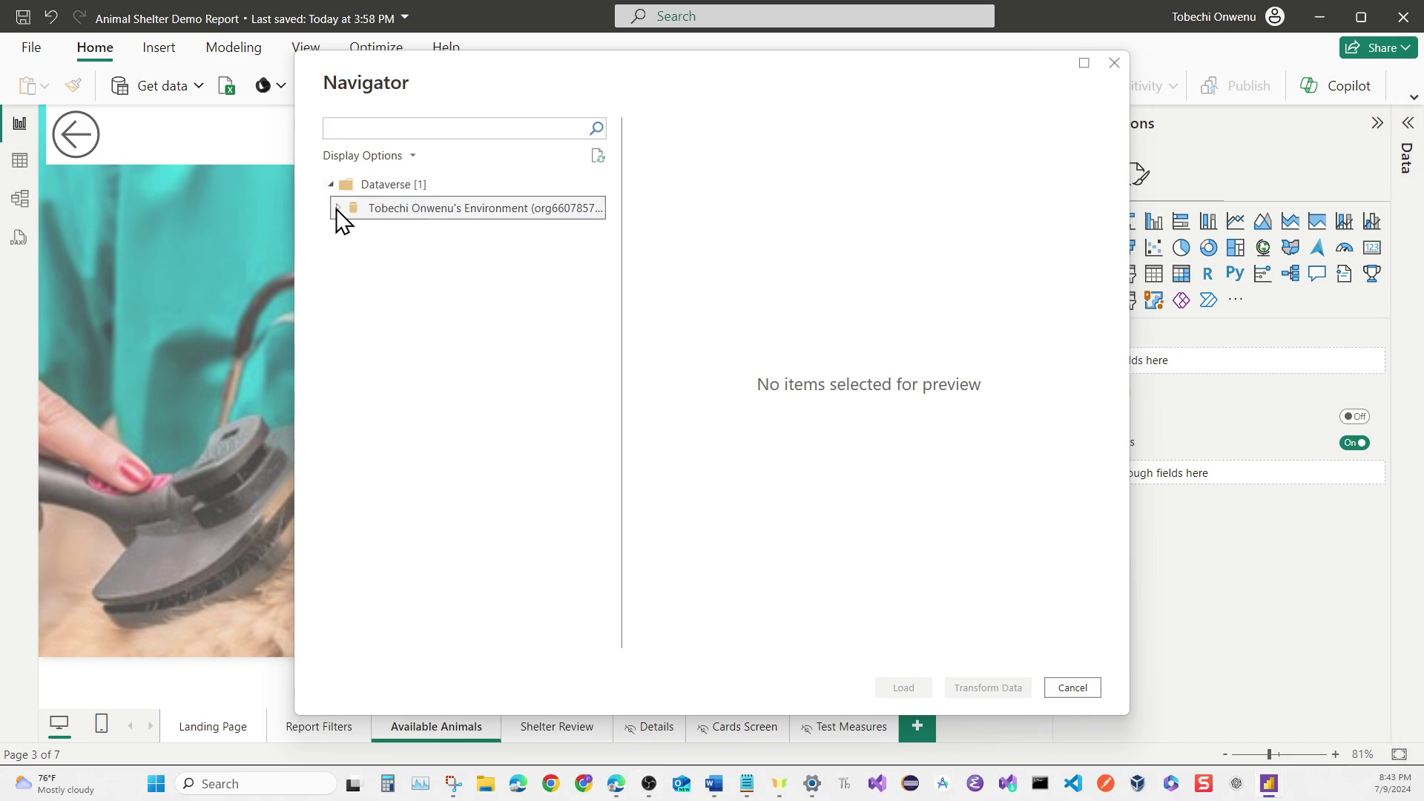
left_click(336, 208)
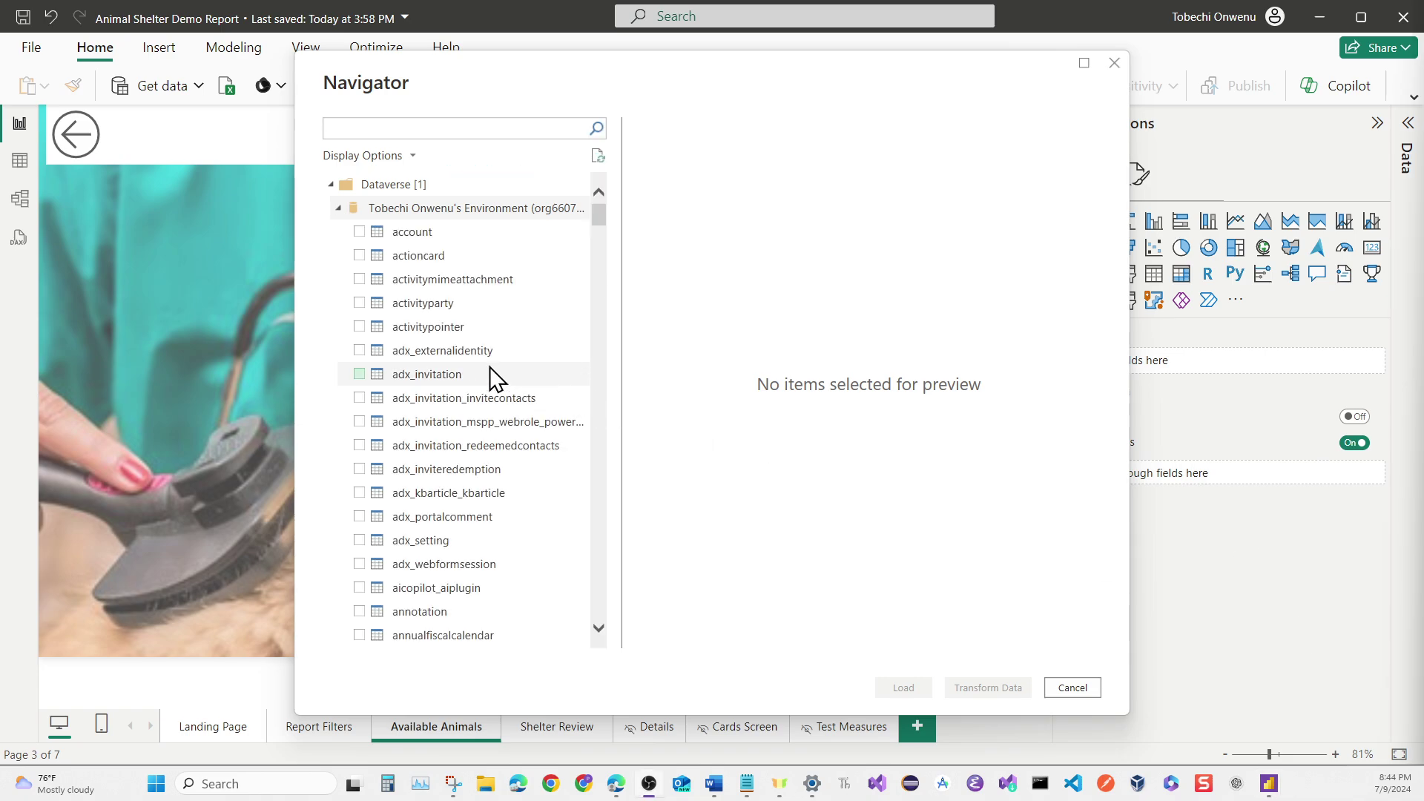
Select the asd_animalinfo table and open it for data transformation using the Import connection mode.
scroll(439, 404, "down", 2)
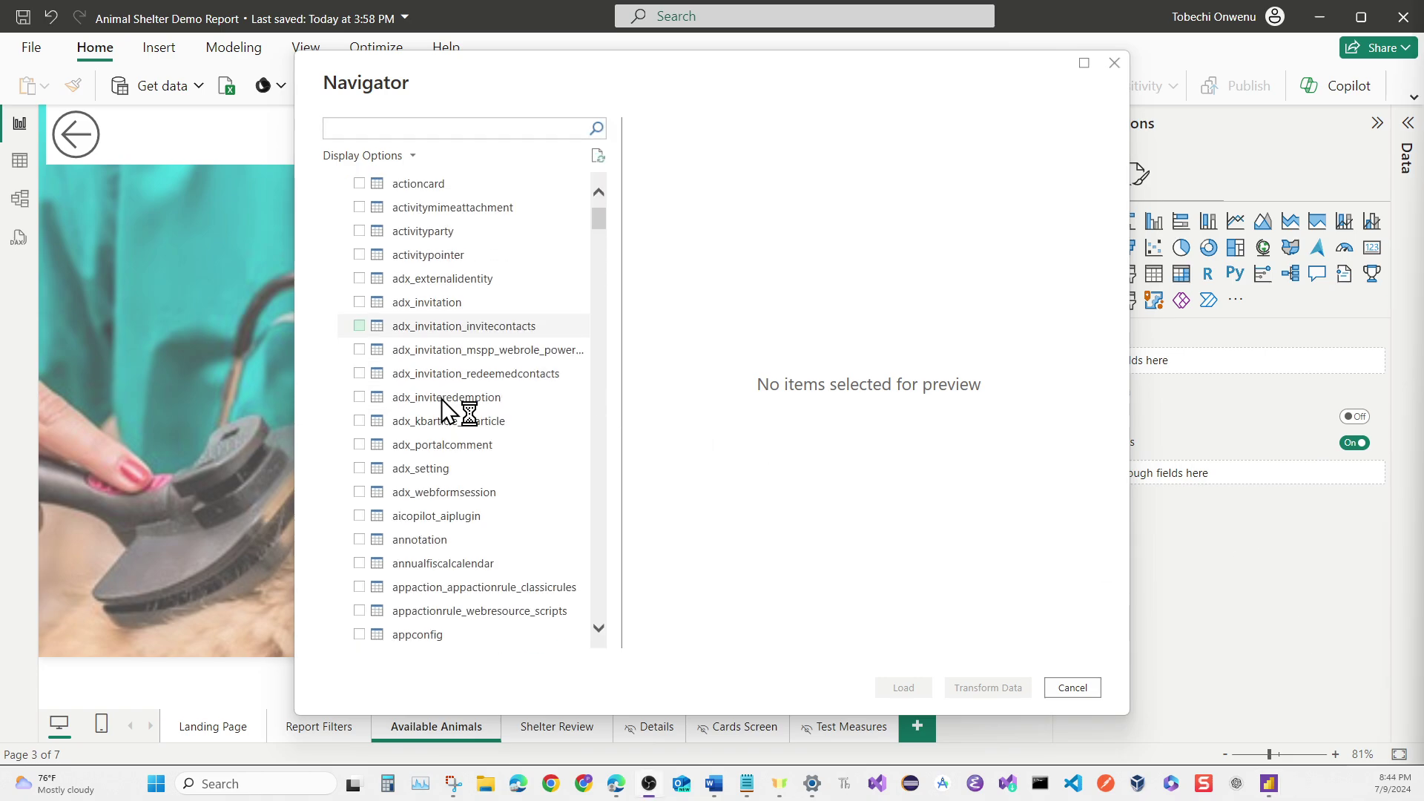
scroll(420, 454, "down", 1)
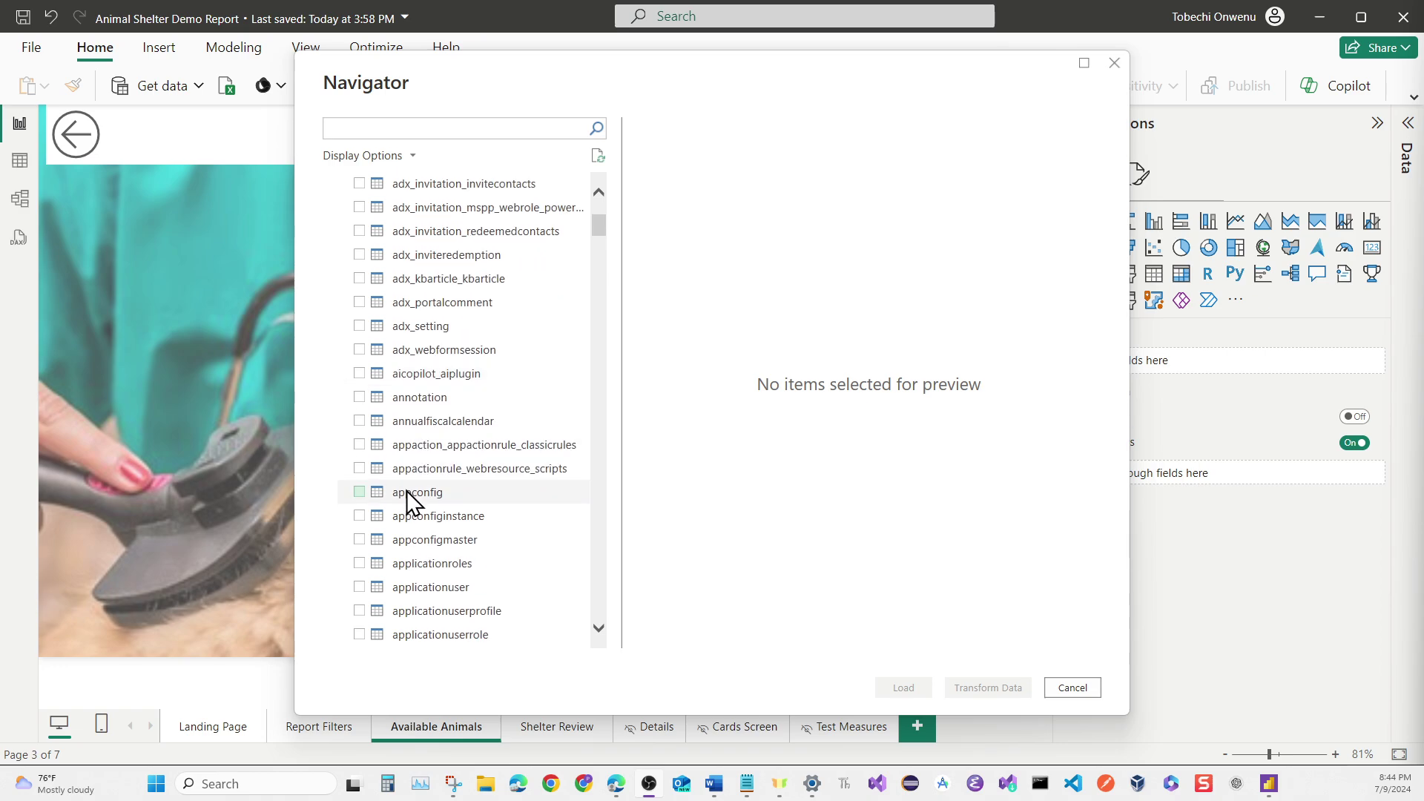
scroll(405, 505, "down", 1)
scroll(408, 517, "down", 3)
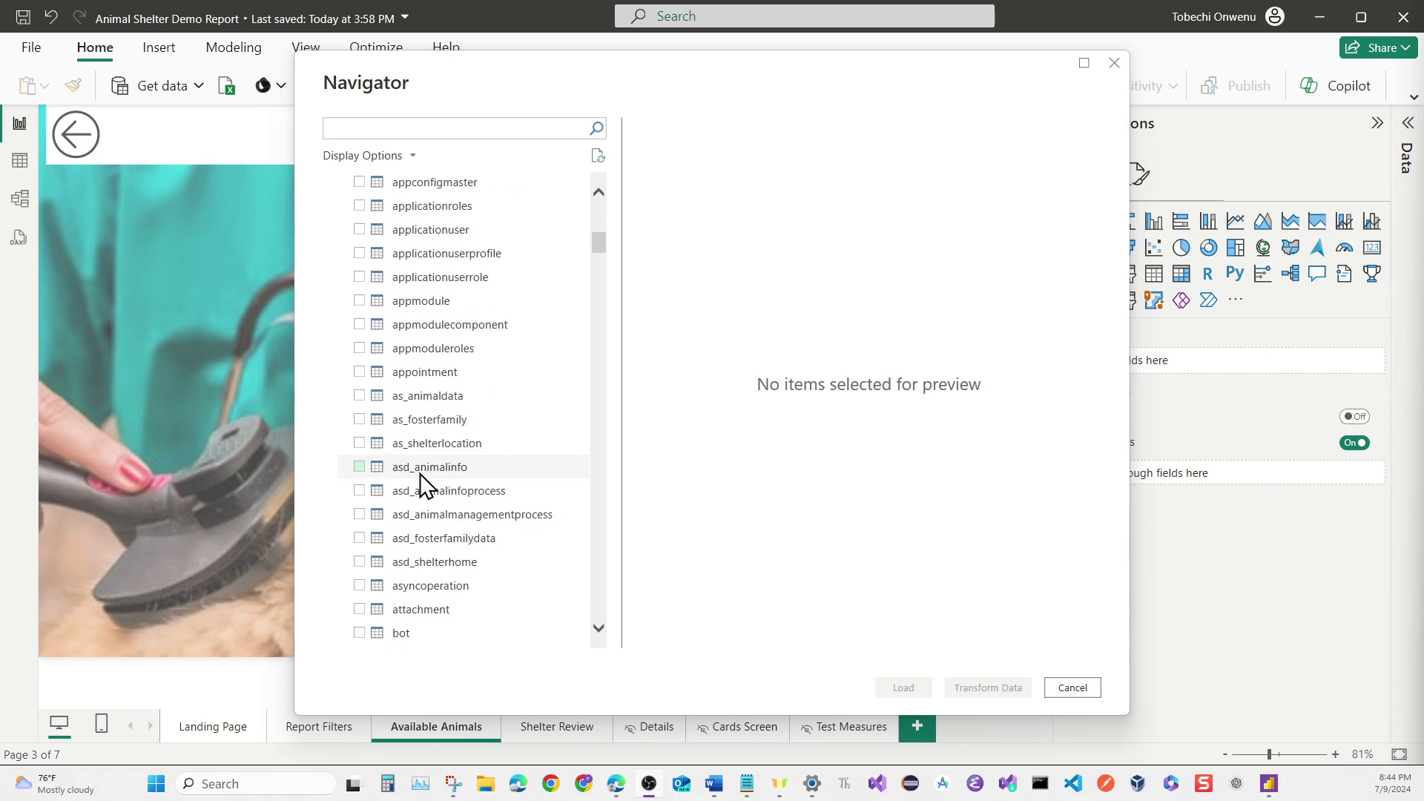
left_click(362, 469)
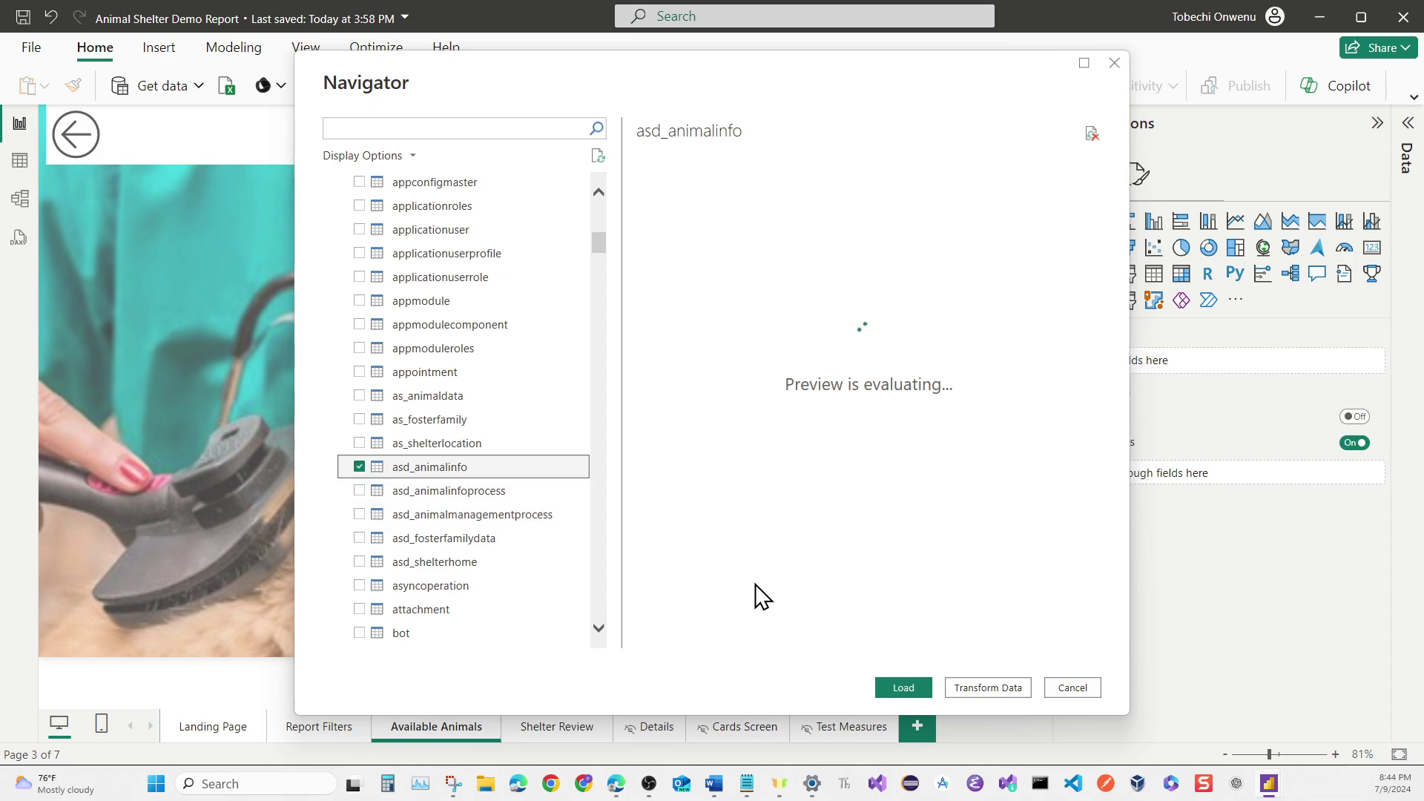
left_click(980, 696)
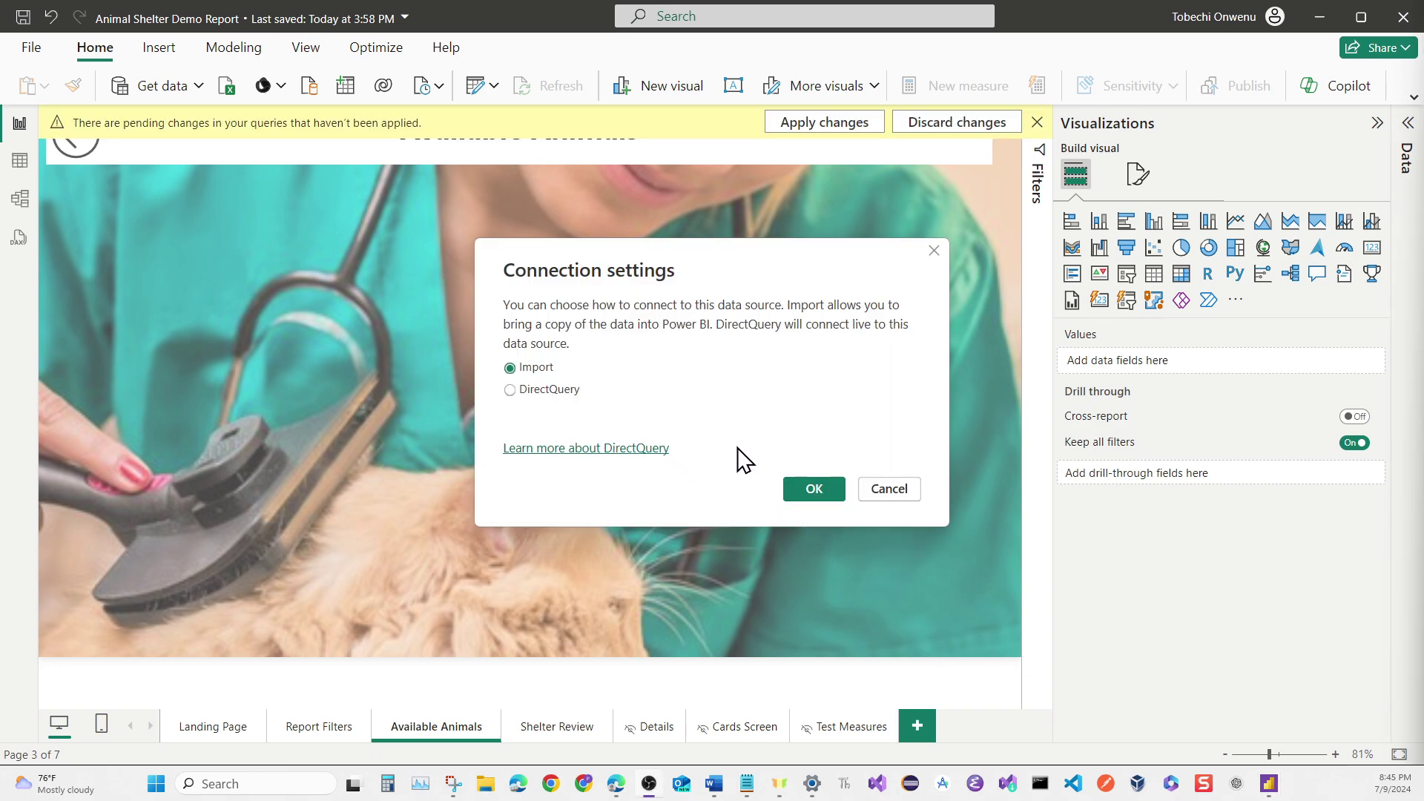
left_click(795, 484)
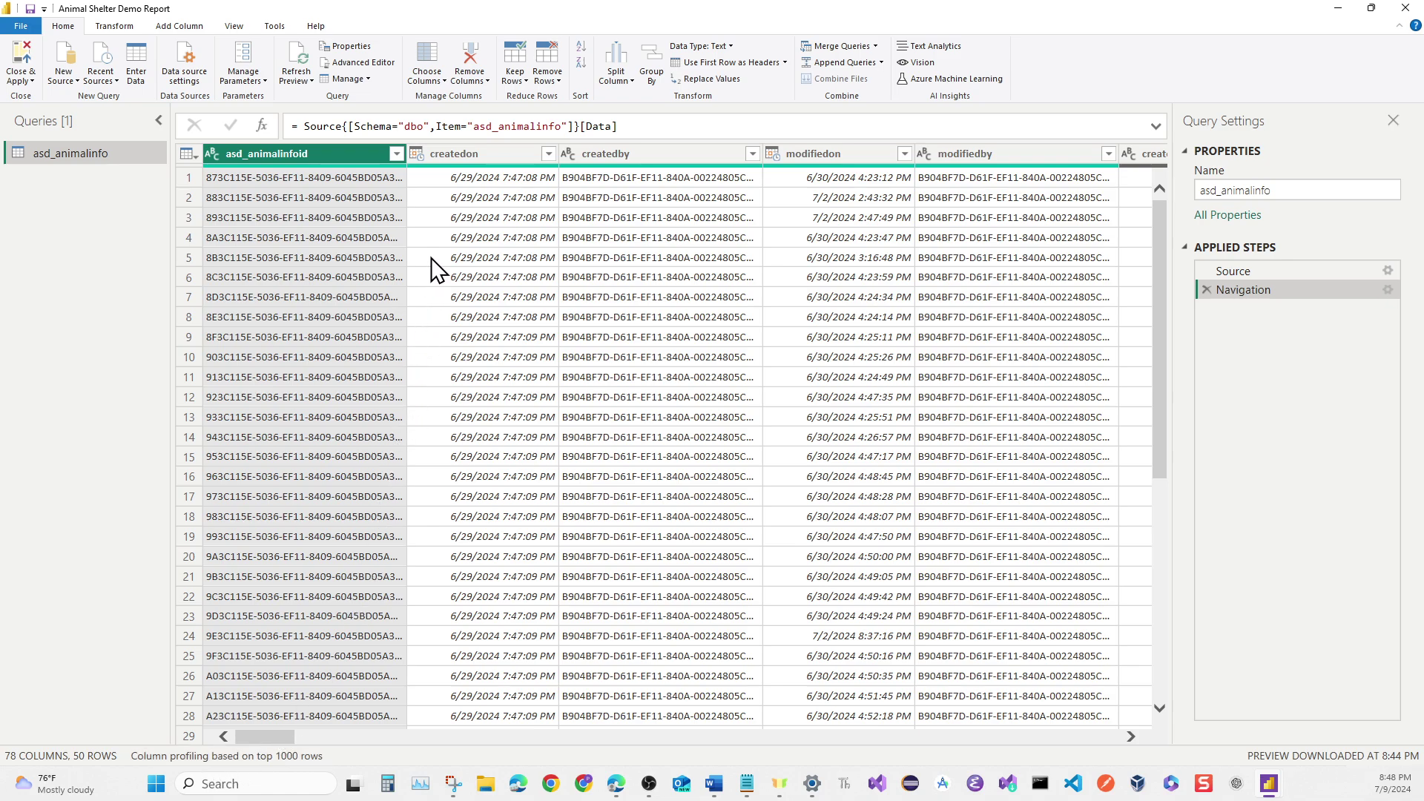
Keep only the animal ID, microchip, name, typename, DOB, age, sexname, medical names, statusname, adopter, story, dates, vet, currentlocation, insheltername, asd_fosterfamilydata and asd_shelterhome columns.
left_click(430, 75)
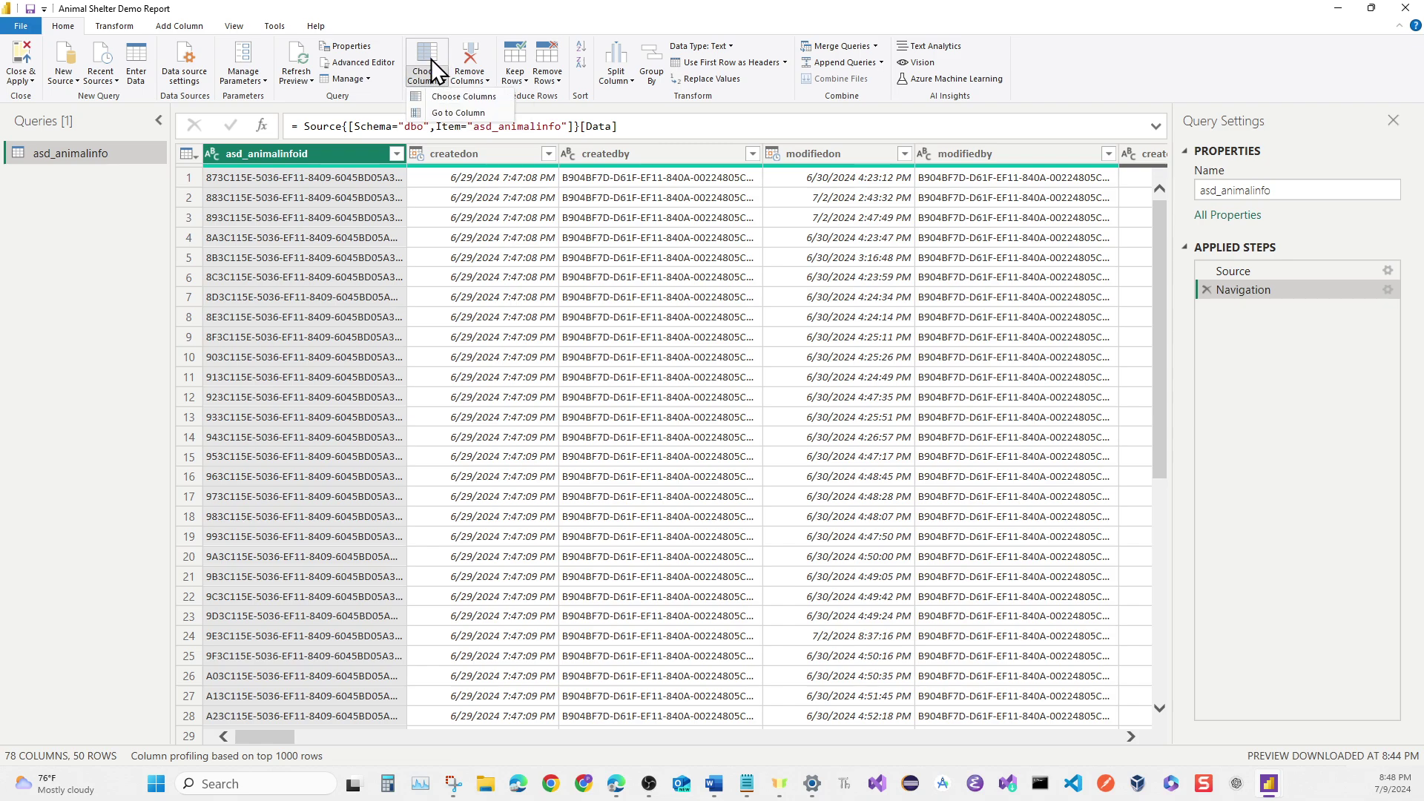
left_click(437, 97)
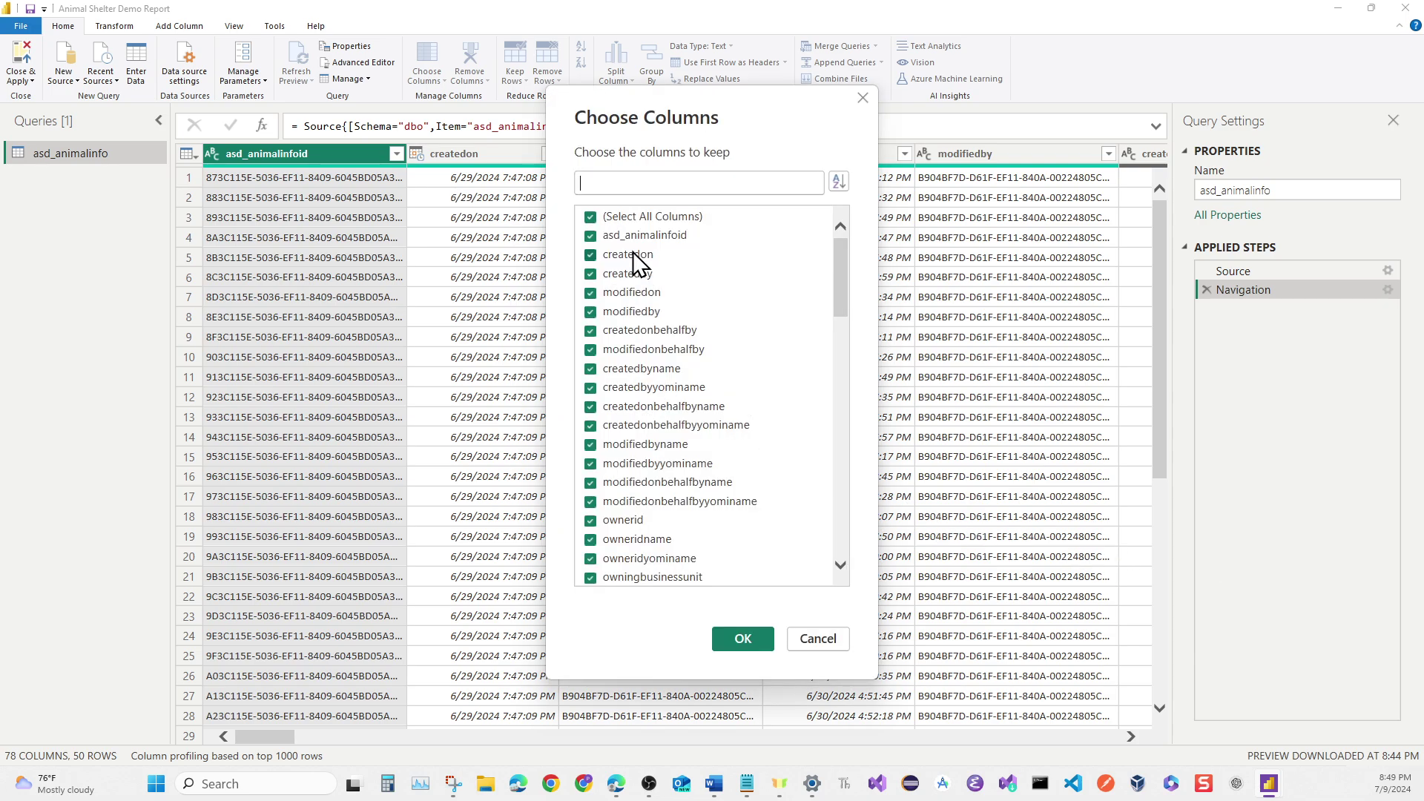
left_click(591, 217)
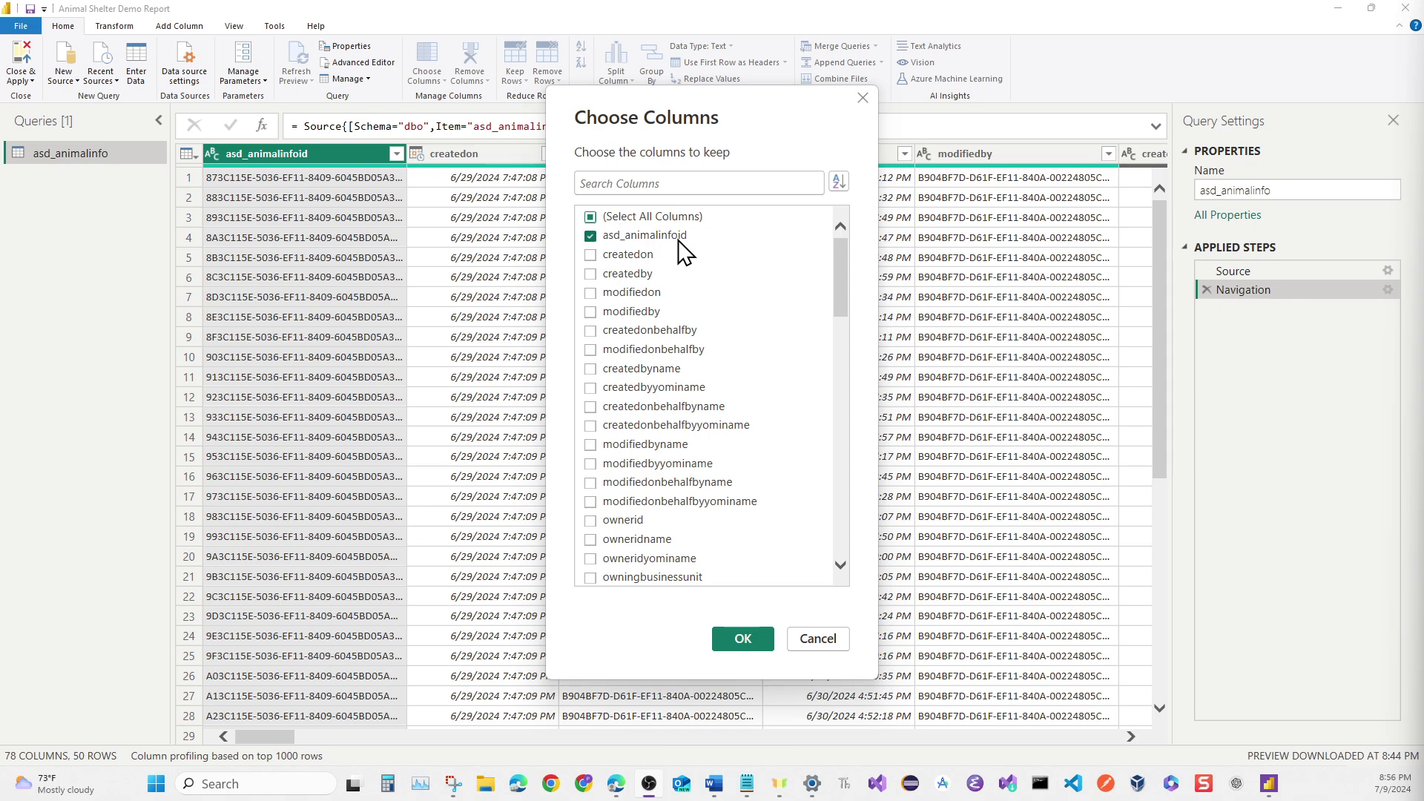
scroll(679, 301, "down", 5)
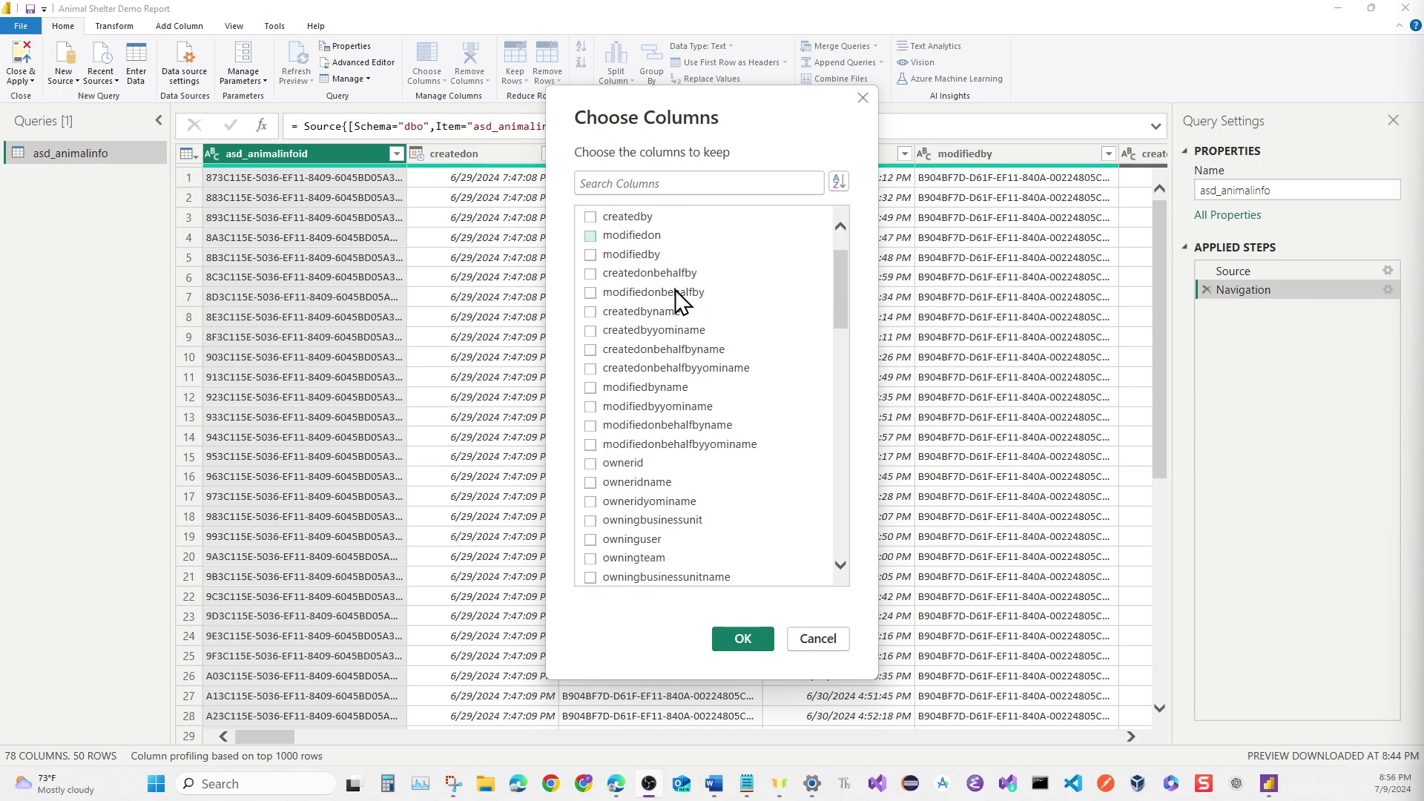
scroll(682, 300, "down", 2)
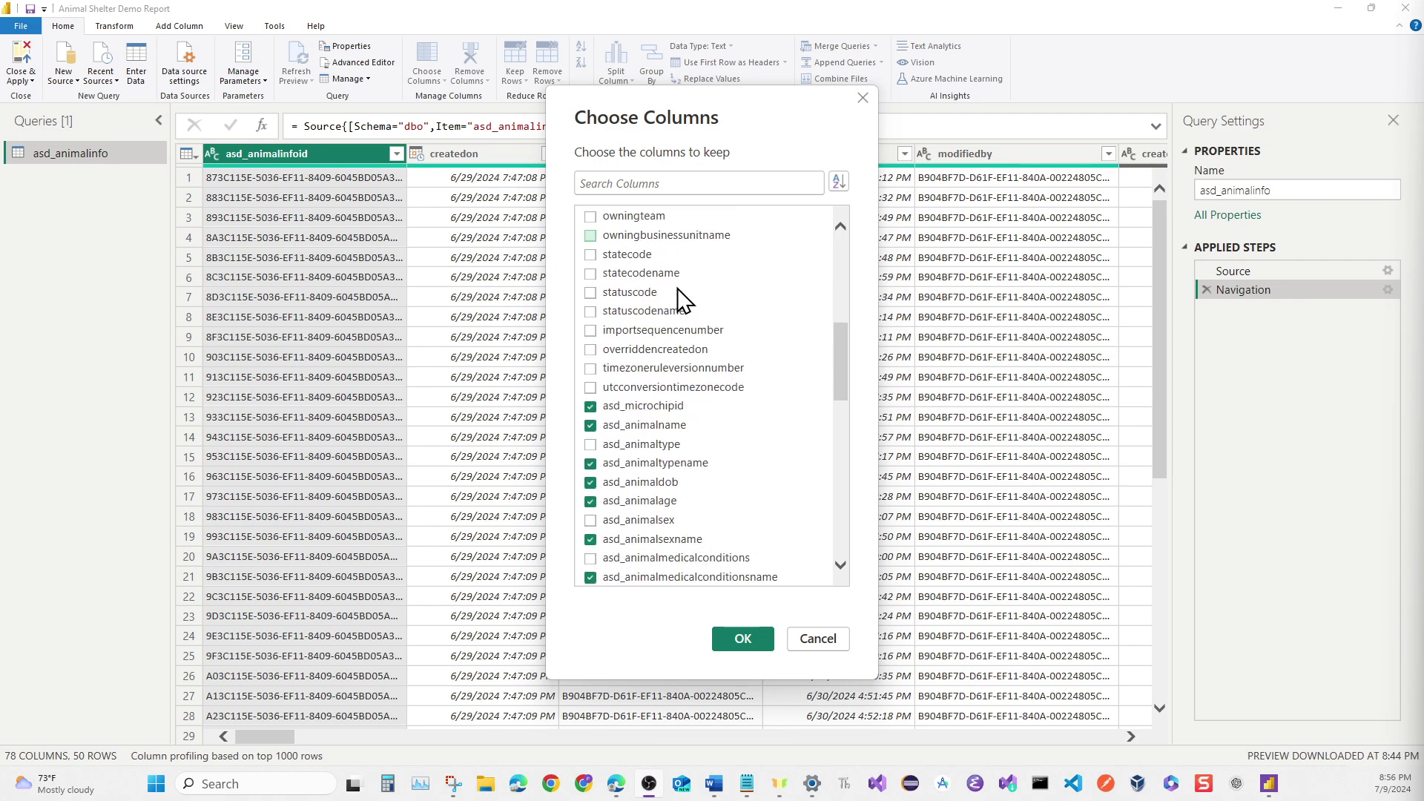
scroll(678, 290, "down", 1)
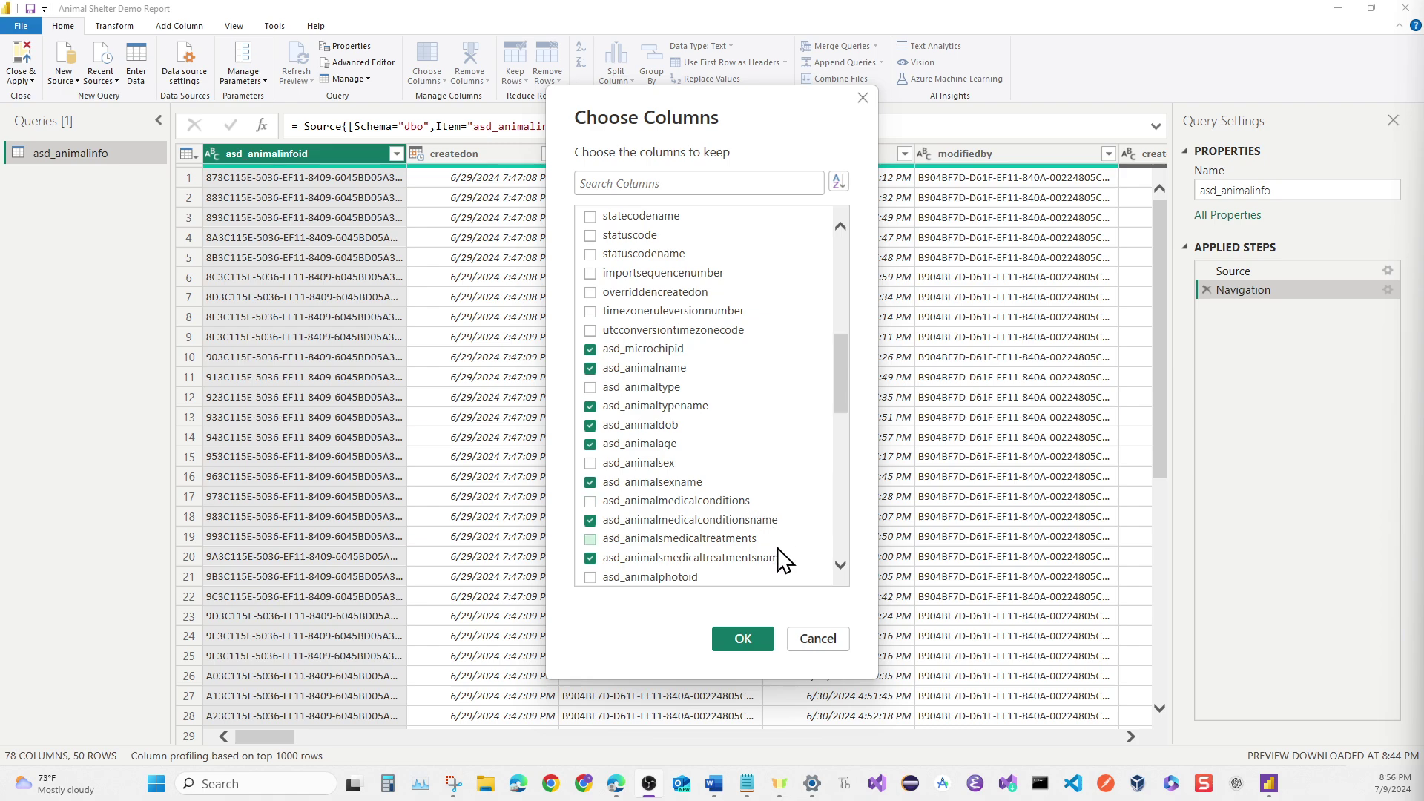
scroll(777, 550, "down", 3)
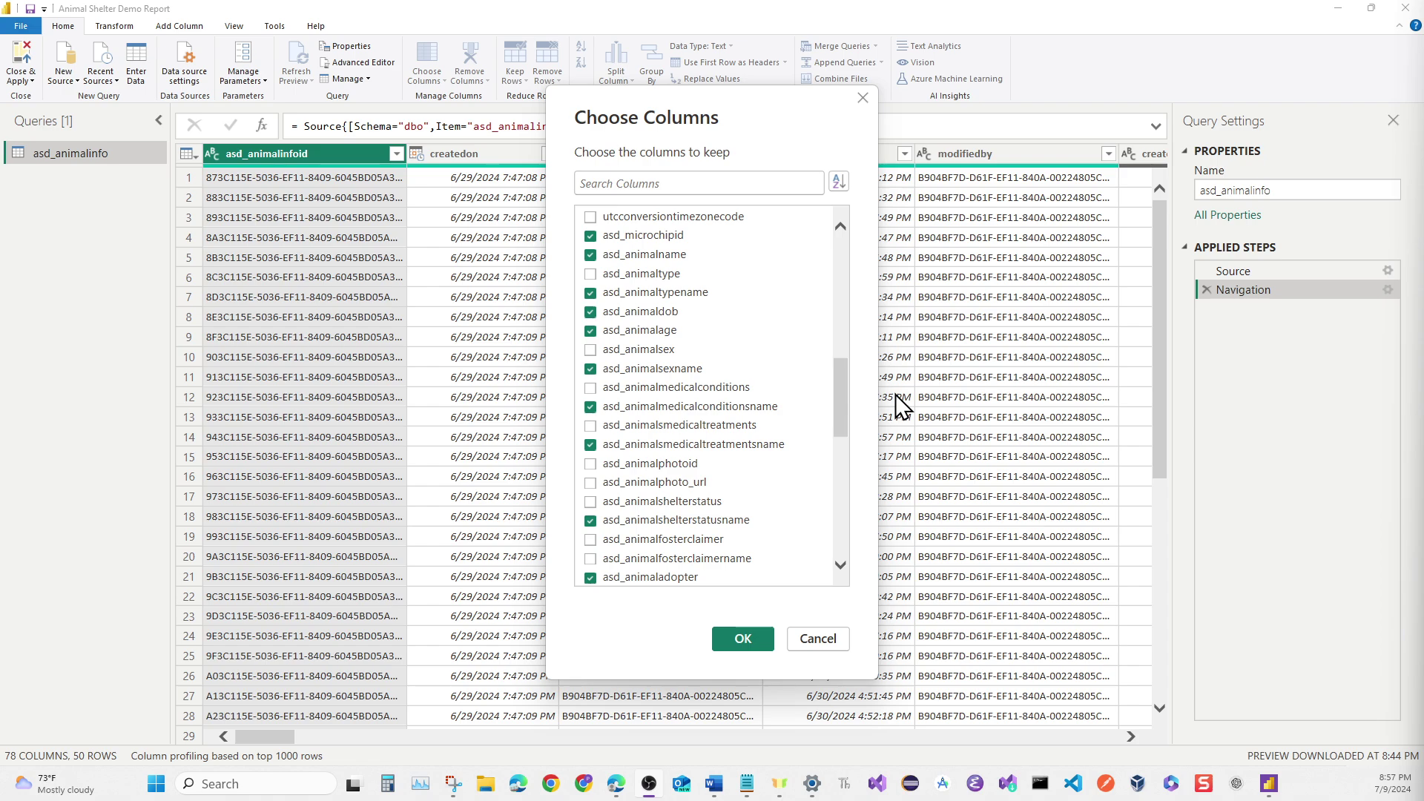
left_click_drag(840, 402, 830, 462)
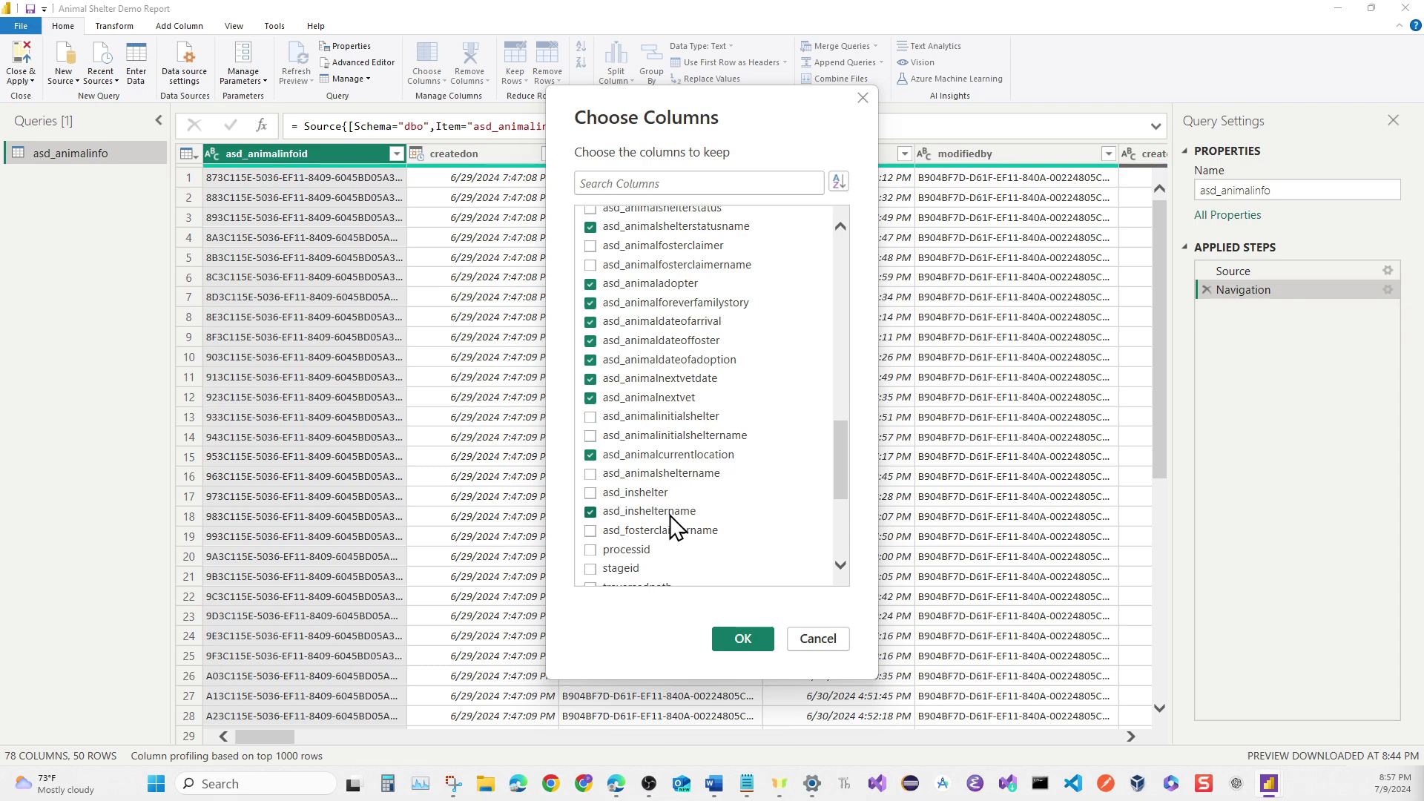
left_click_drag(843, 471, 842, 534)
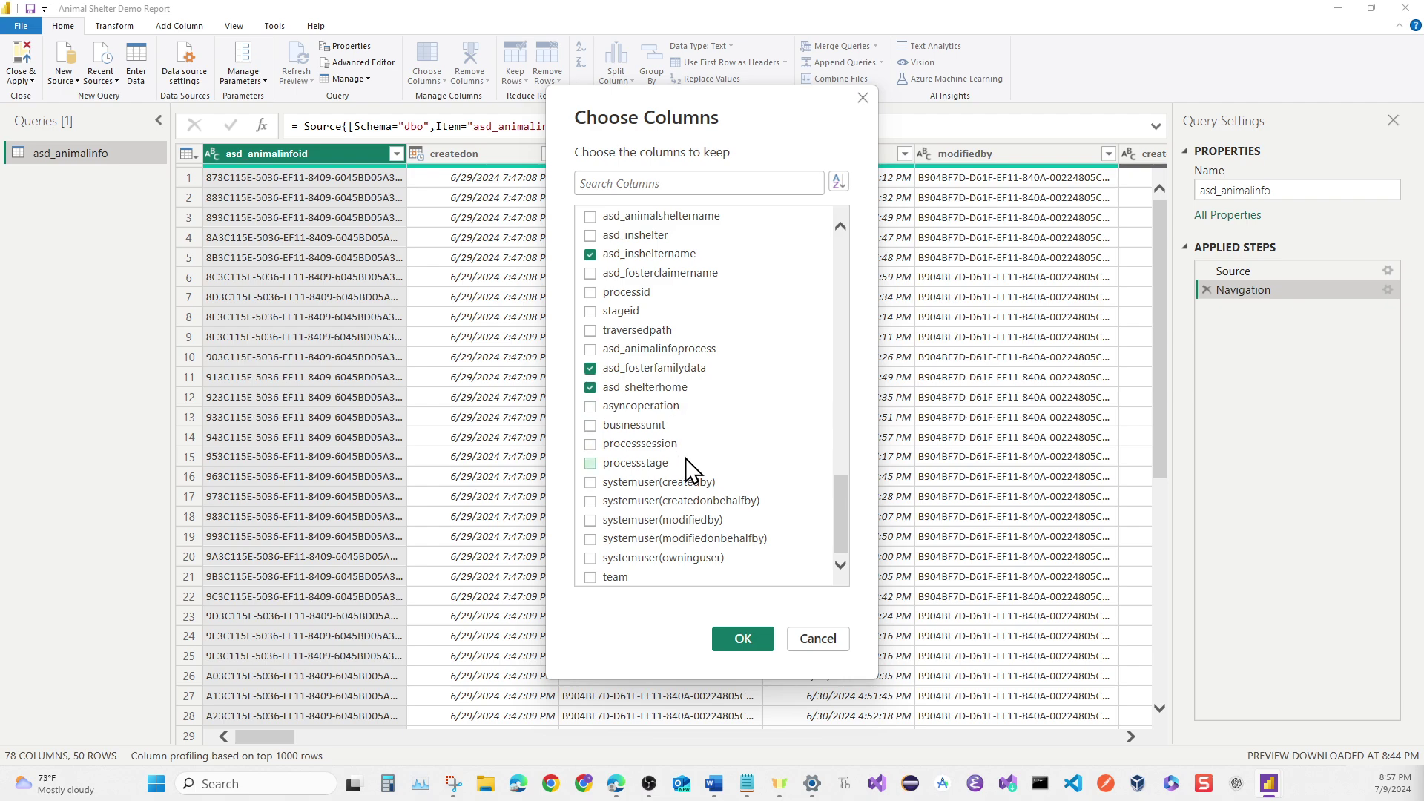
left_click(742, 640)
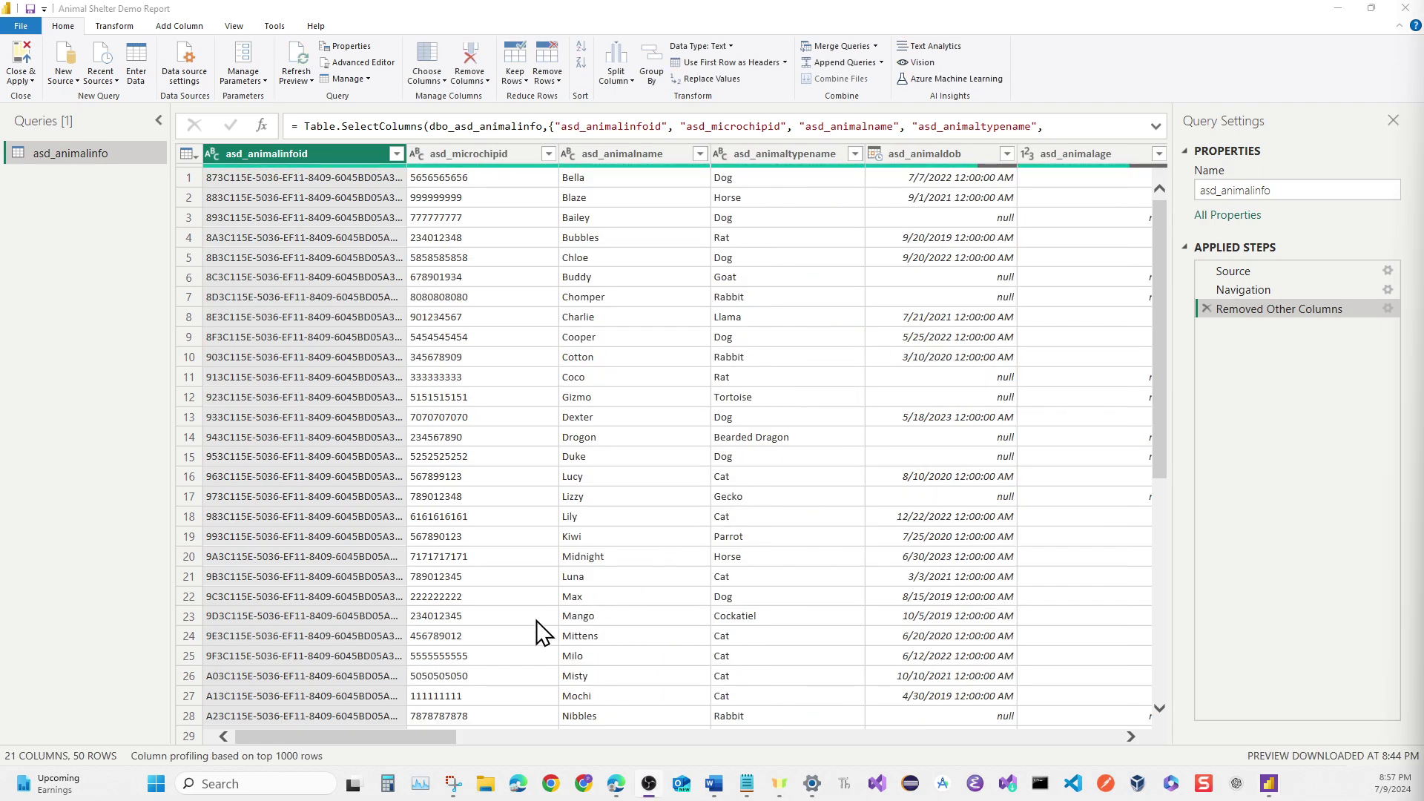
Expand the asd_fosterfamilydata column to only asd_fosterfamilydataid and asd_fosterclaimername, without using the original column name as prefix.
left_click_drag(420, 737, 1123, 779)
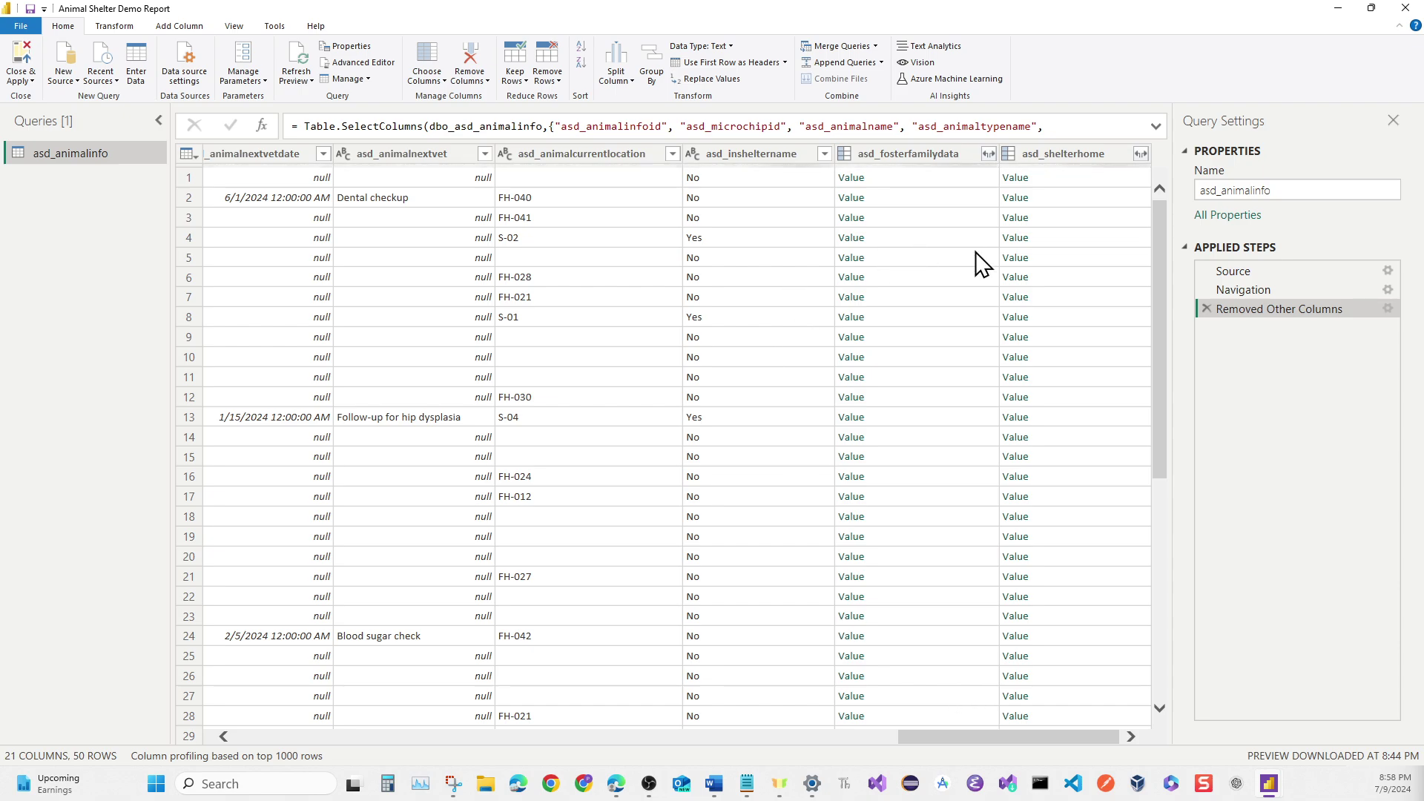
left_click(935, 154)
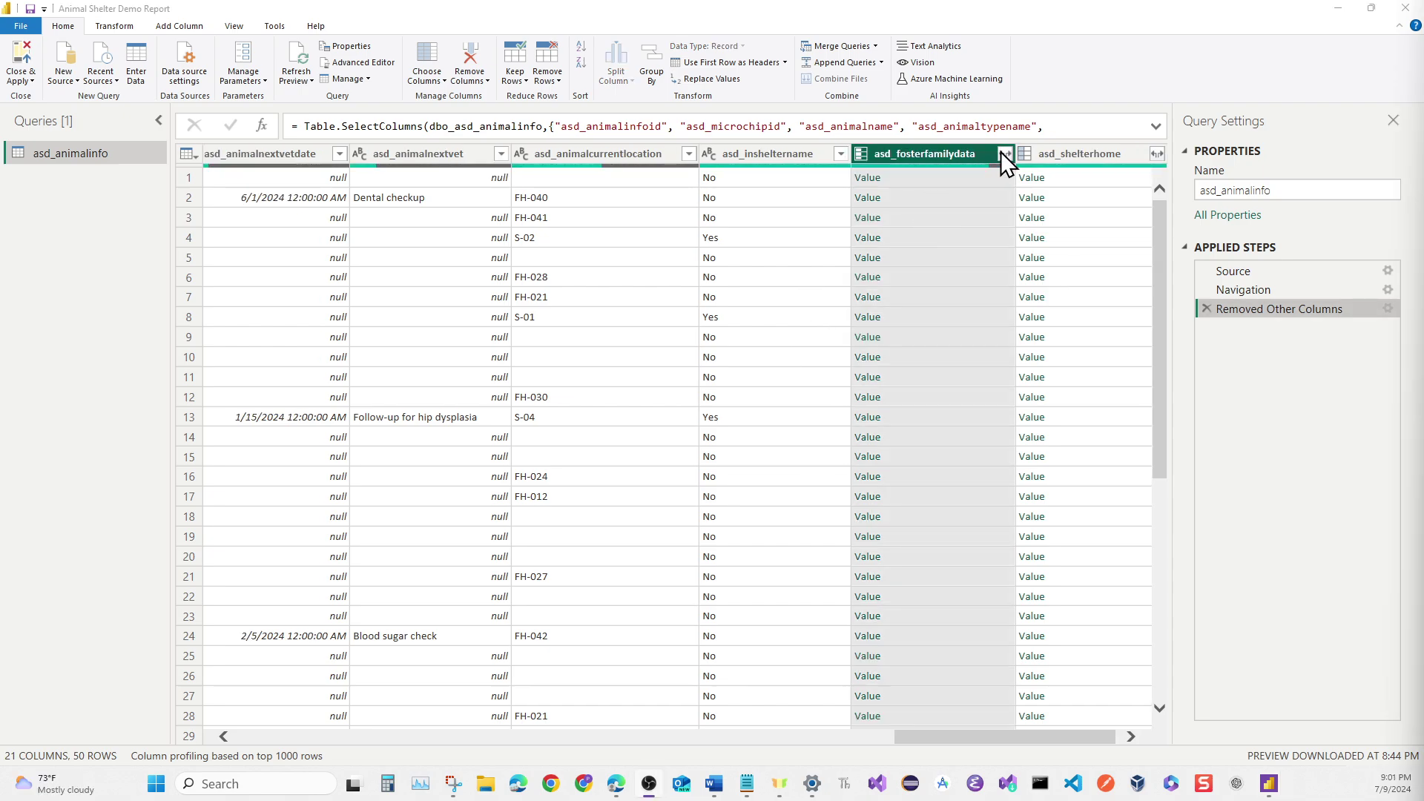
left_click(1005, 155)
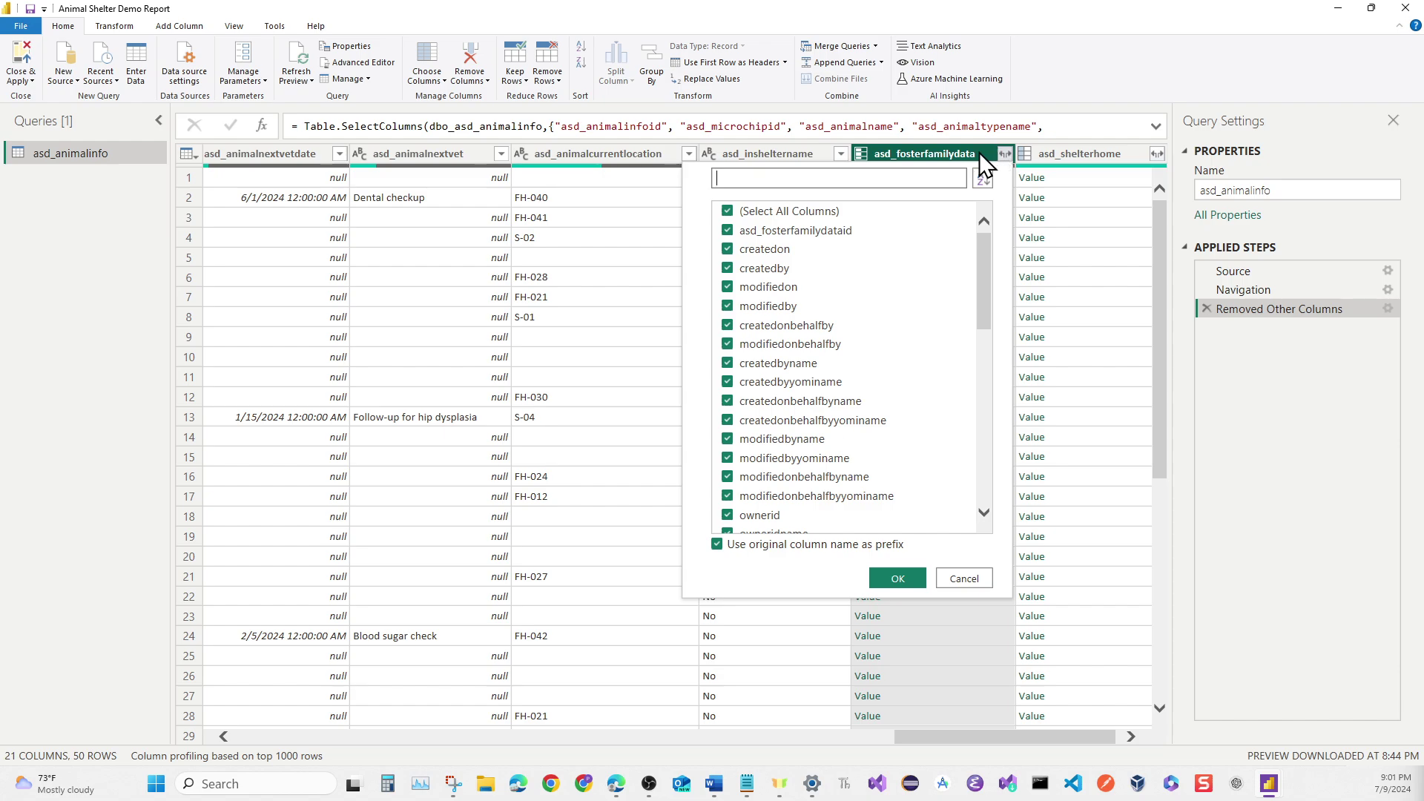
left_click(724, 551)
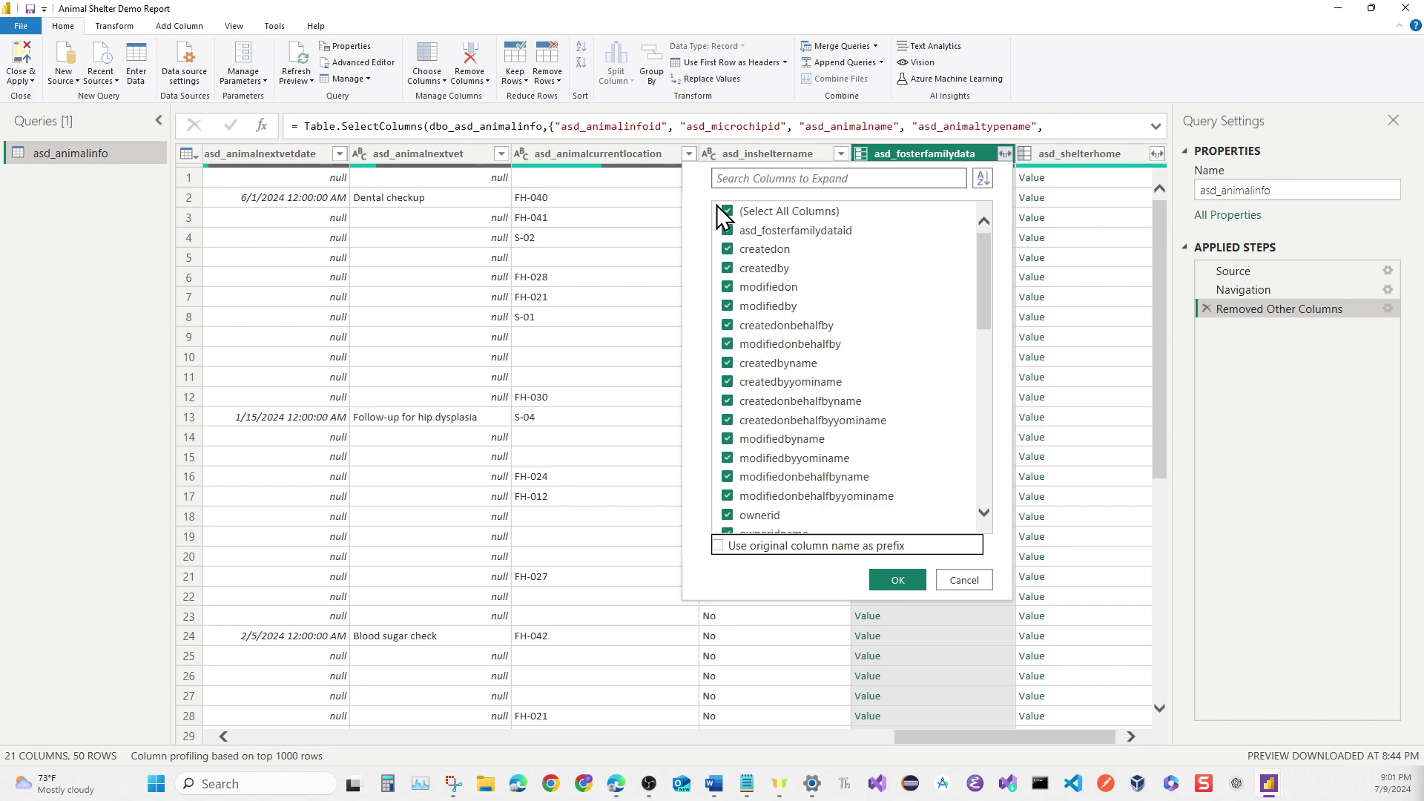
left_click(725, 211)
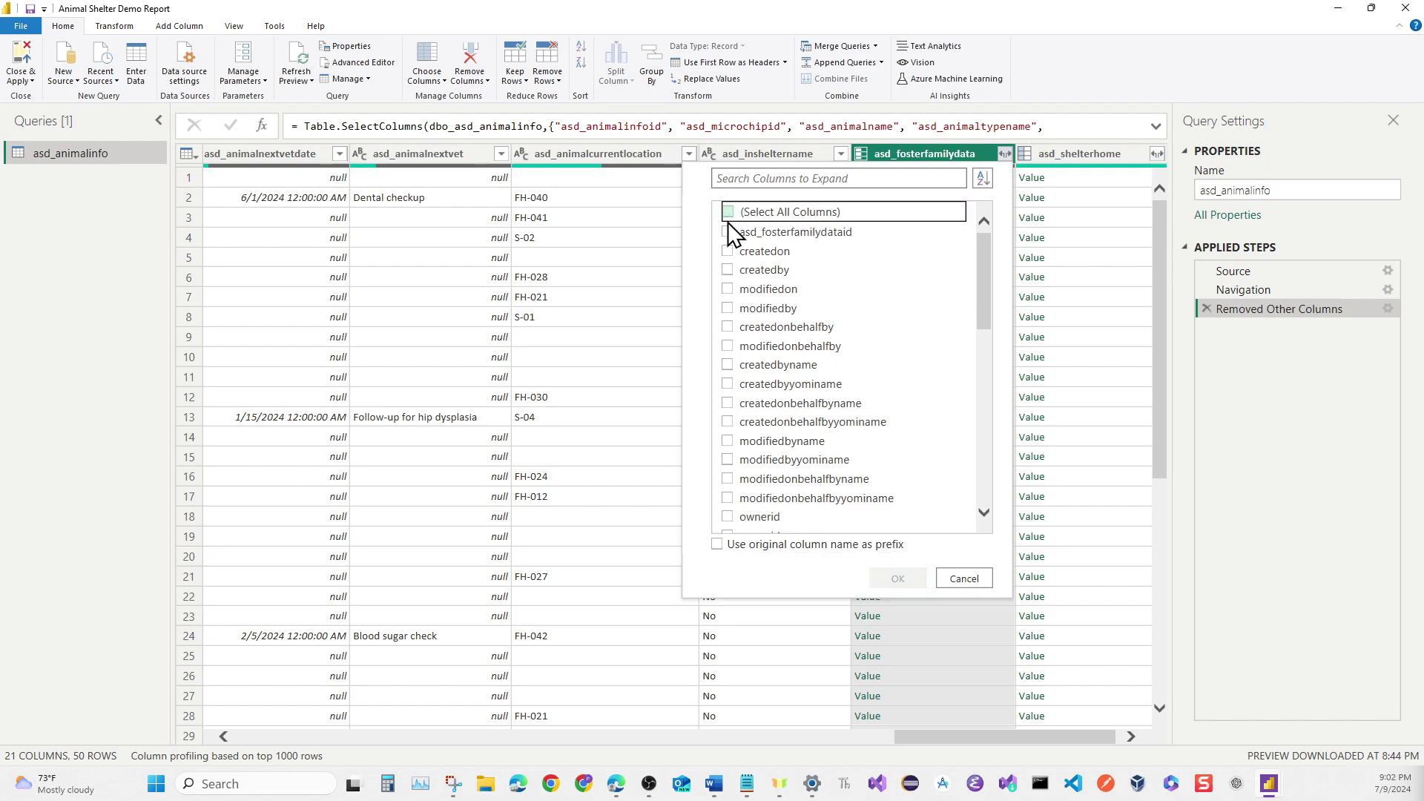
left_click(728, 233)
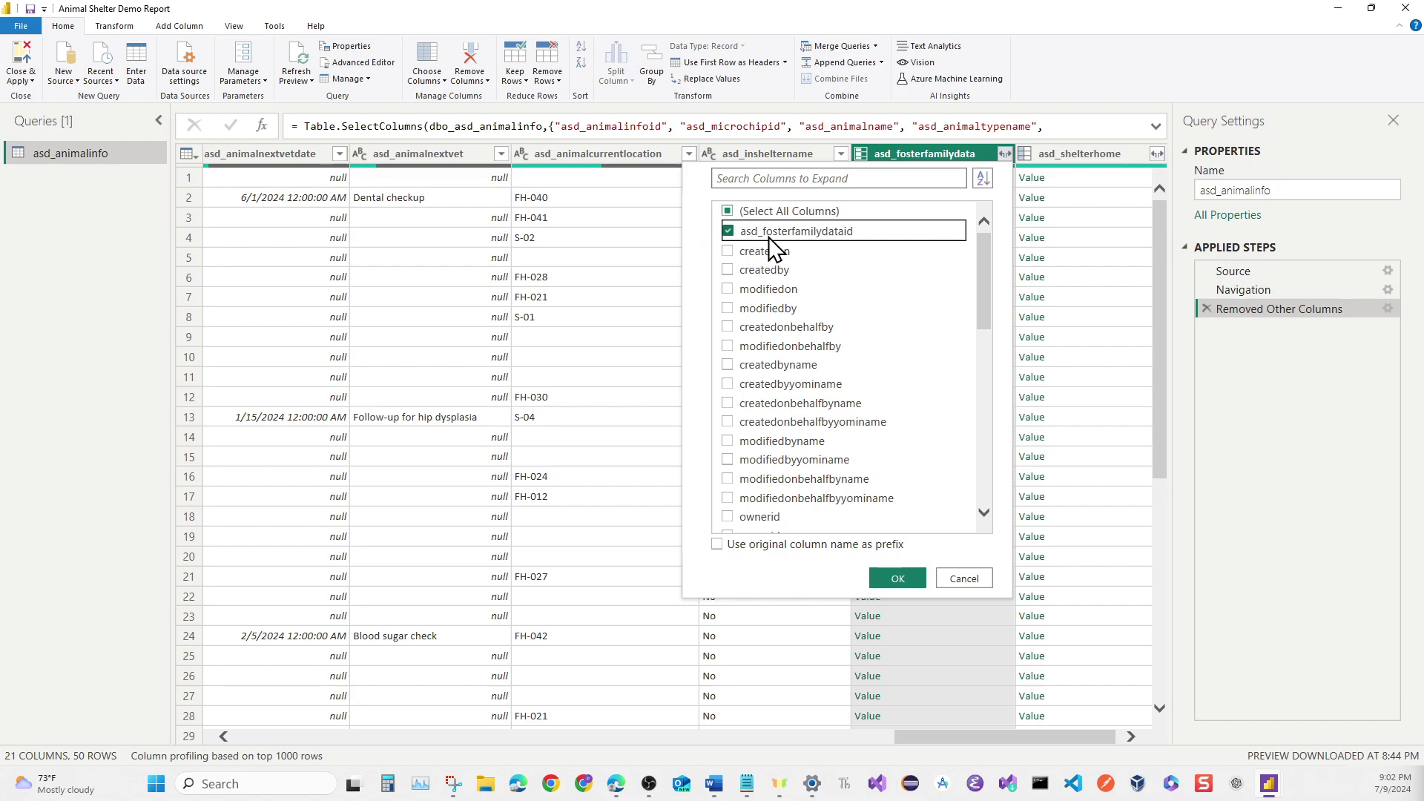
scroll(785, 326, "down", 1)
scroll(787, 334, "down", 4)
scroll(785, 327, "down", 5)
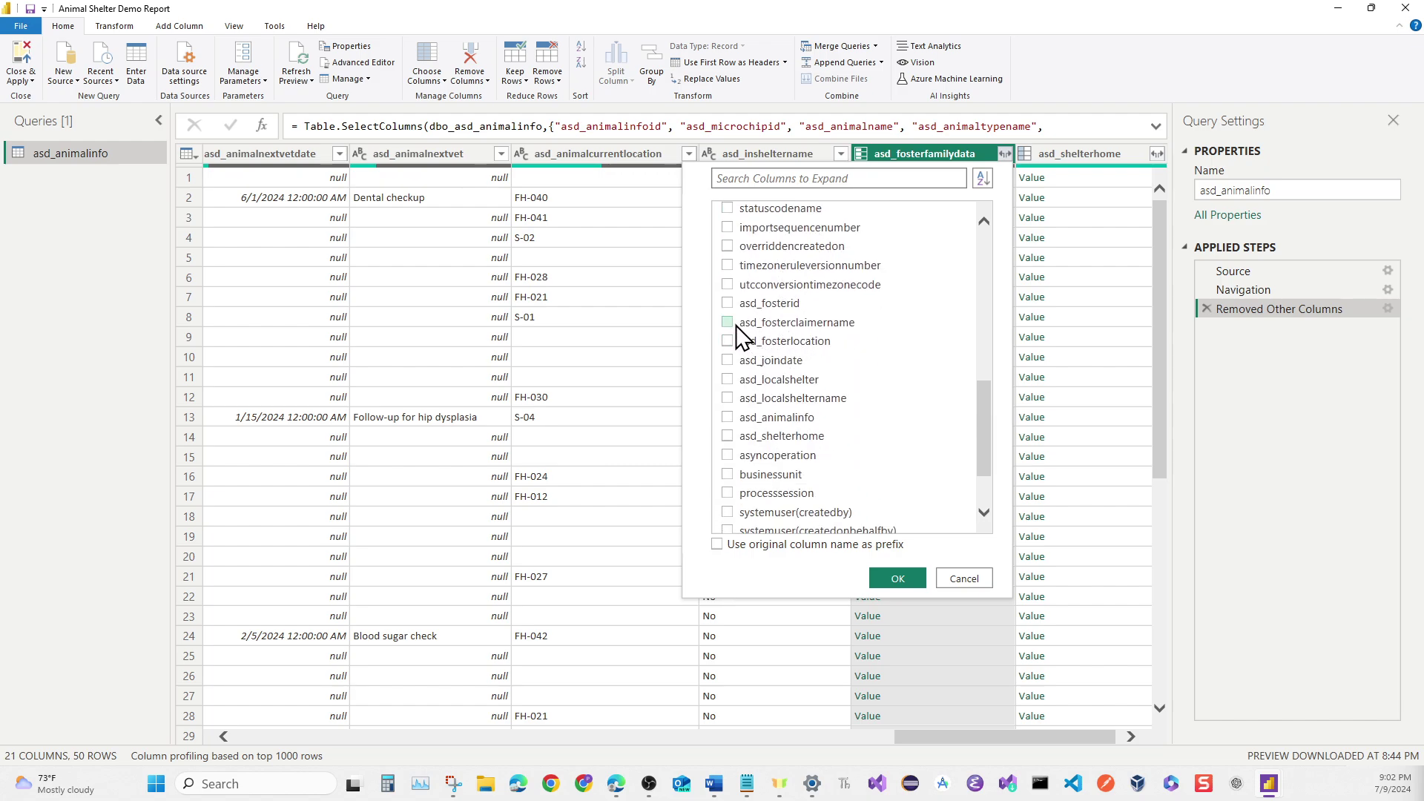
left_click(726, 323)
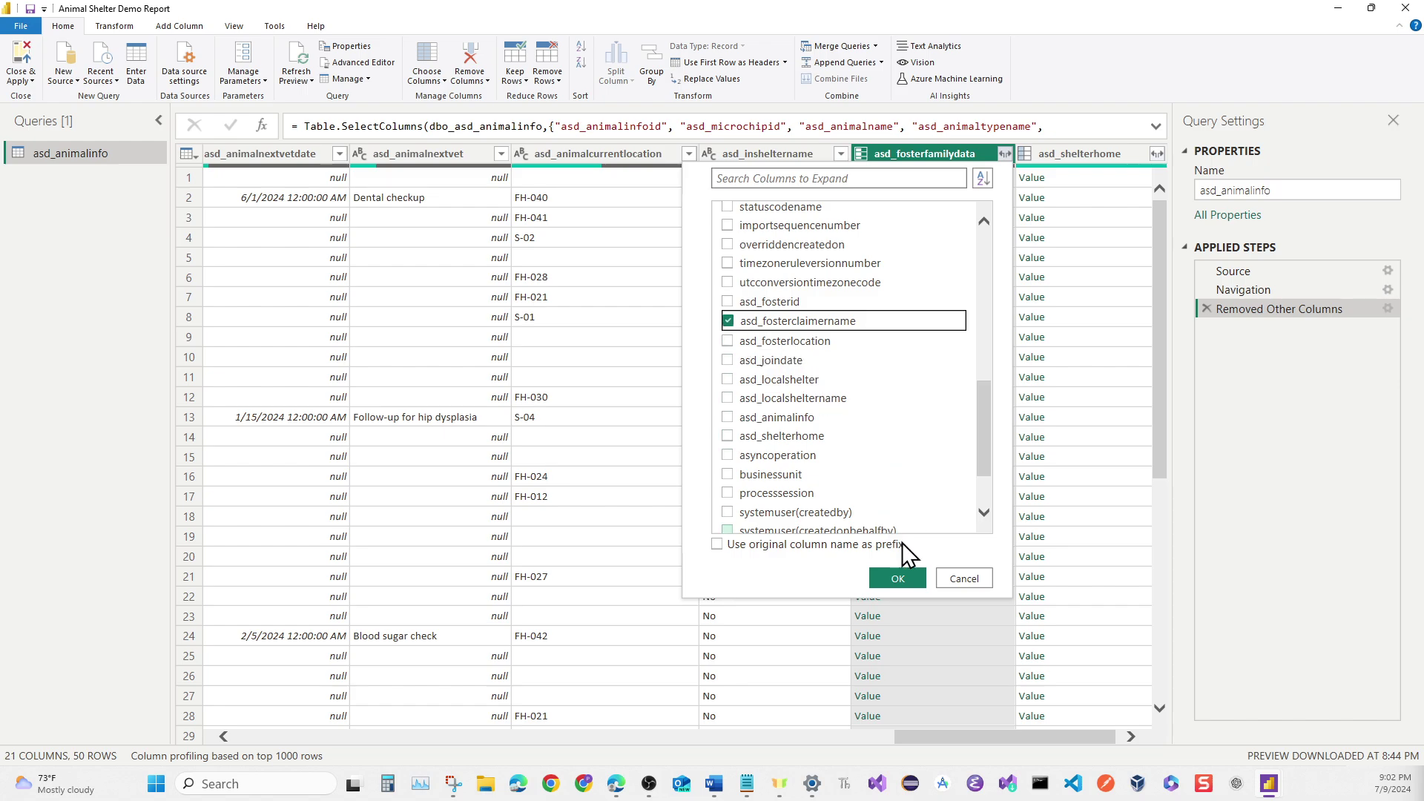
left_click(911, 580)
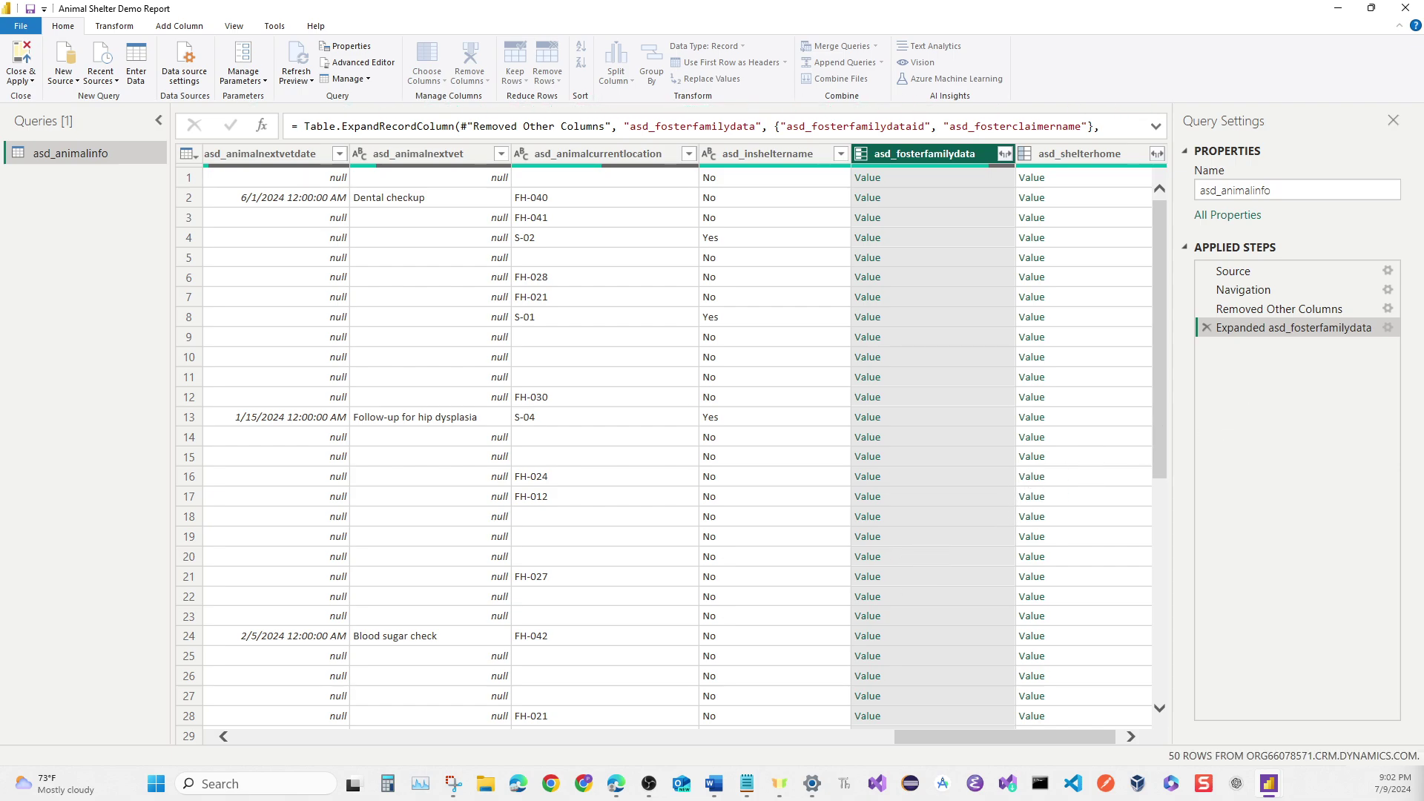
Expand the asd_shelterhome column to only asd_shelterhomeid and asd_sheltername, without the original column name prefix.
left_click_drag(1005, 739, 1138, 731)
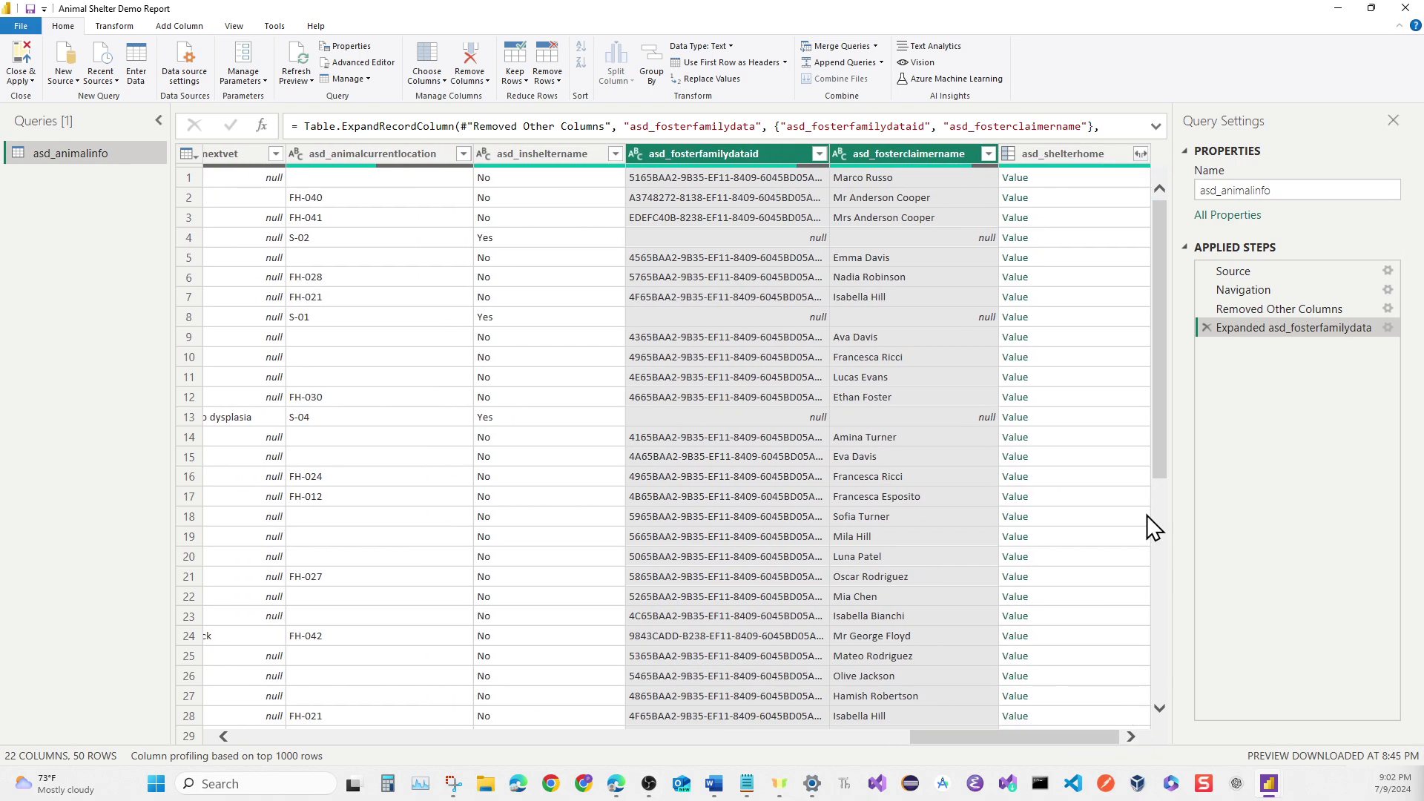
left_click(1141, 153)
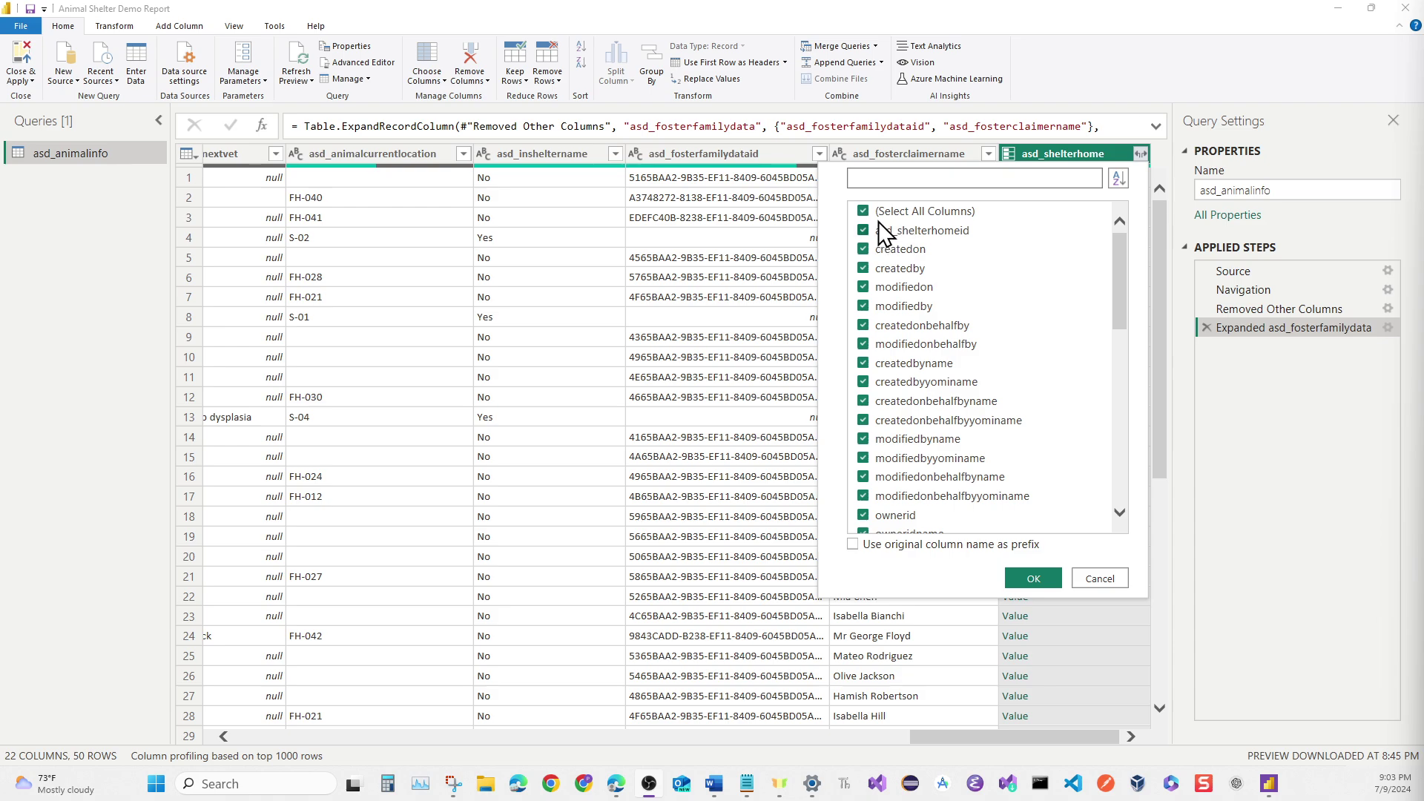
left_click(863, 212)
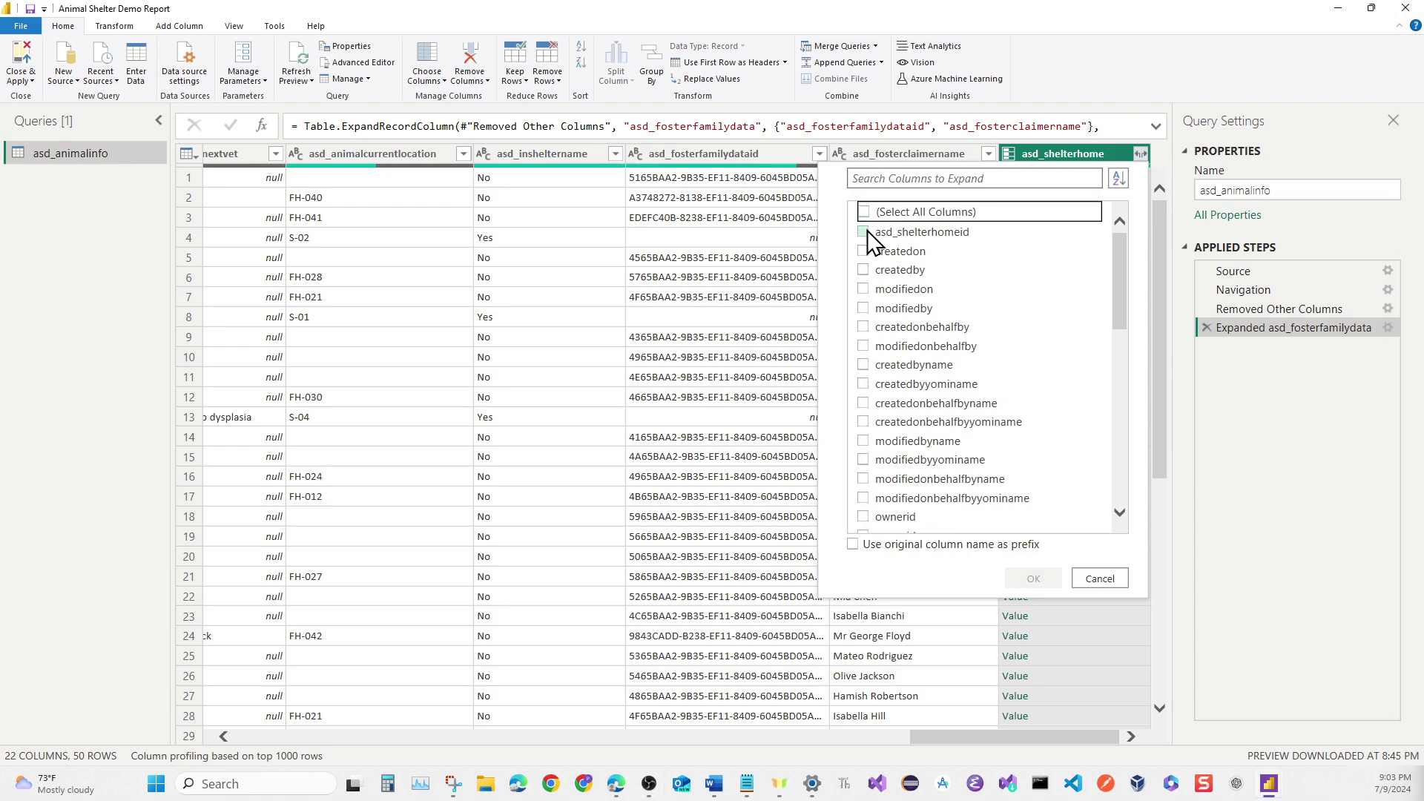
left_click(865, 232)
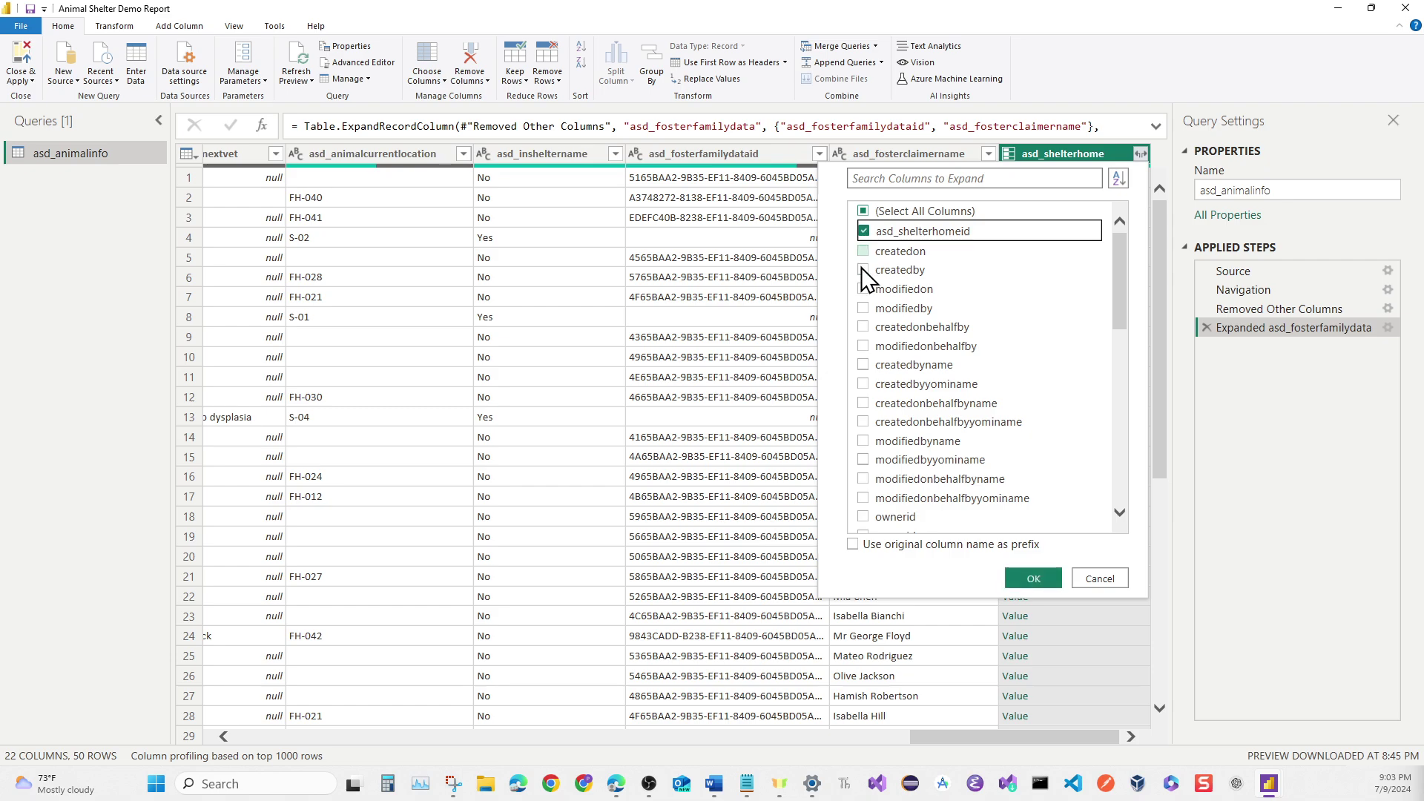
scroll(878, 419, "down", 2)
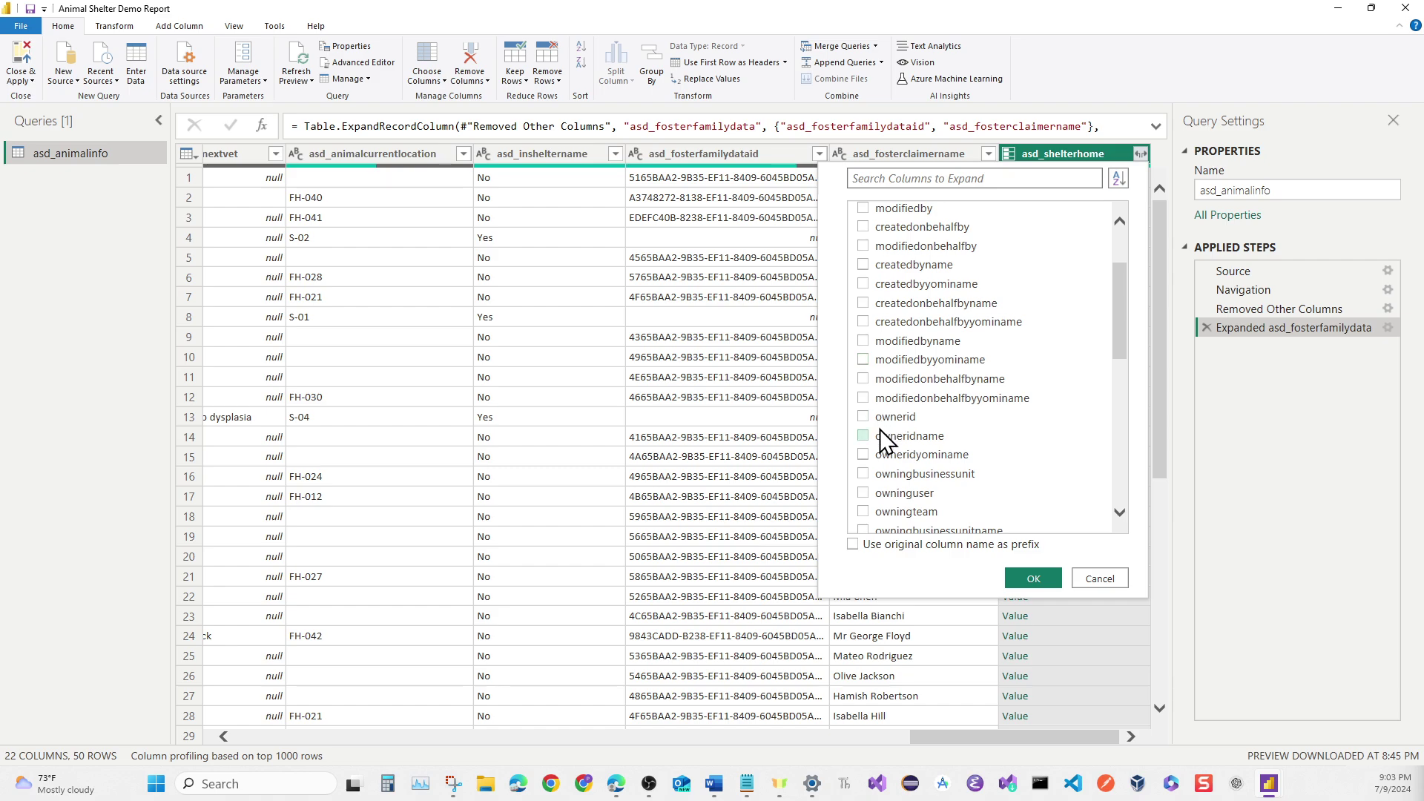
scroll(883, 443, "down", 2)
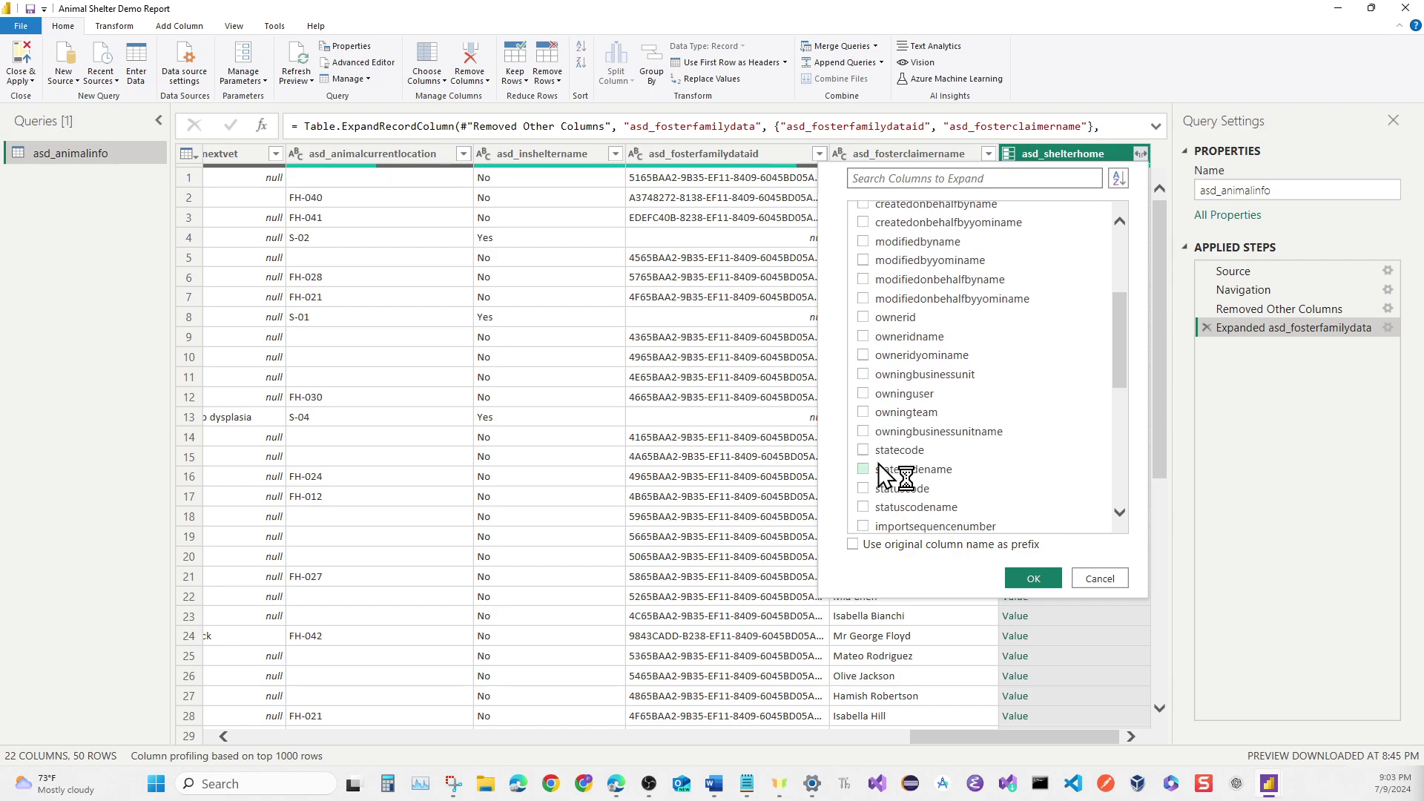
scroll(874, 488, "down", 1)
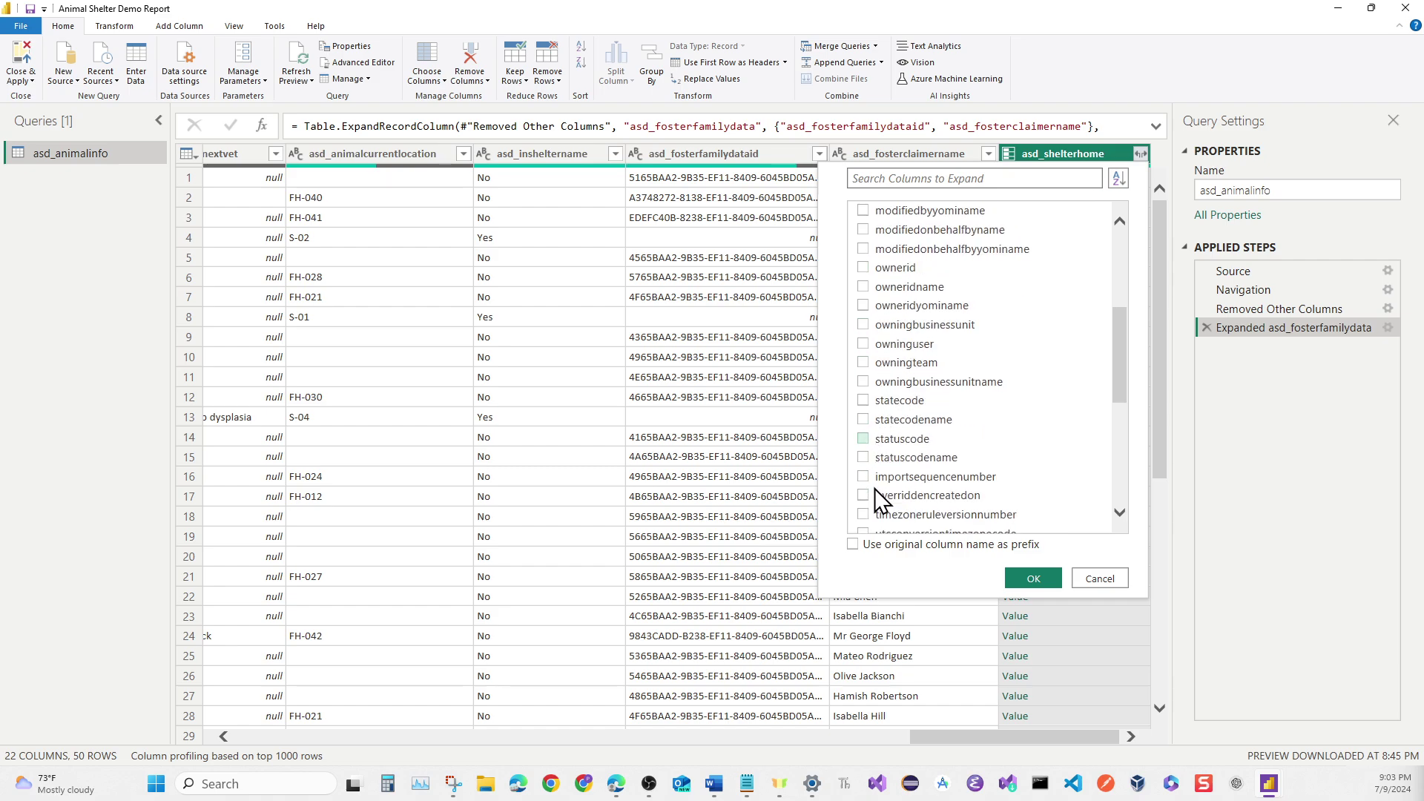
scroll(875, 500, "down", 1)
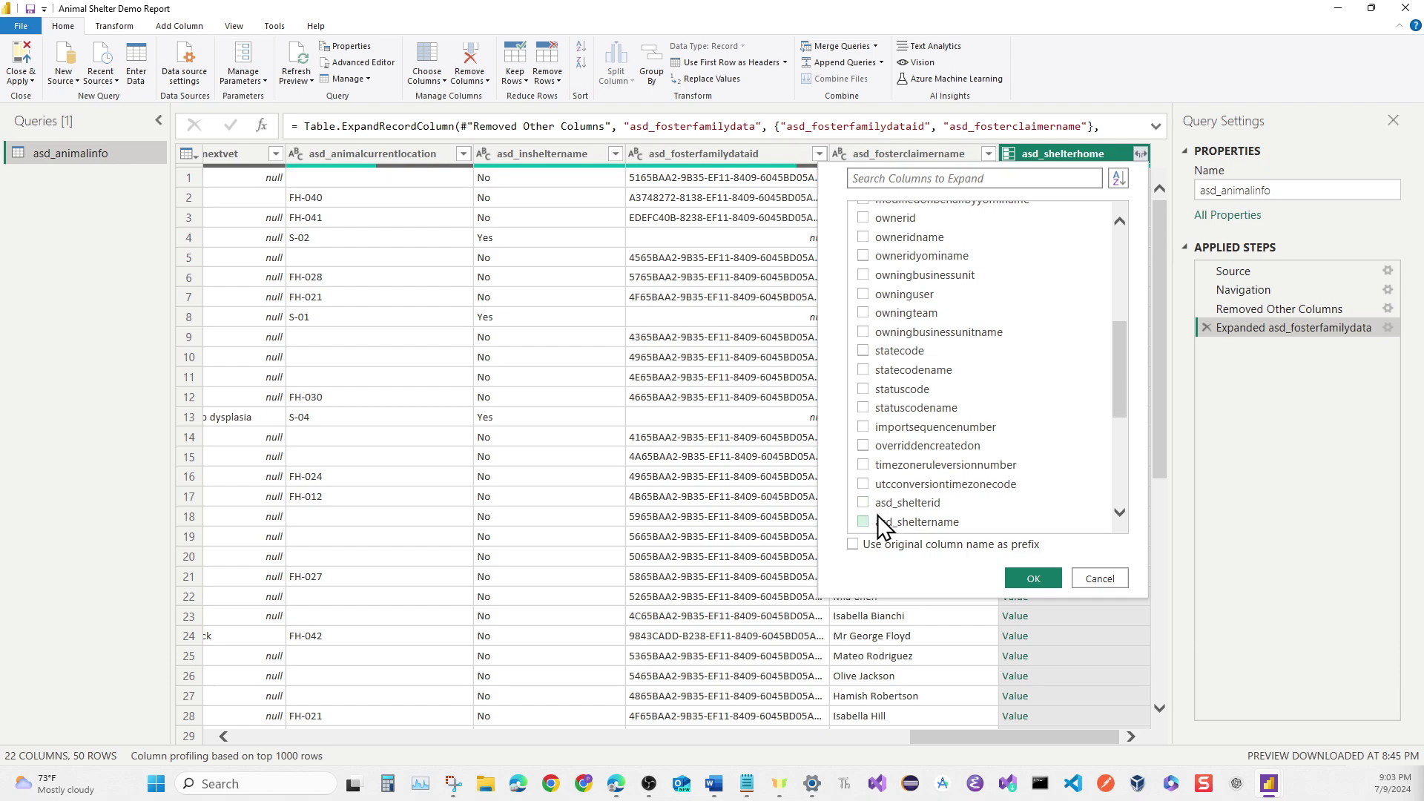
left_click(865, 521)
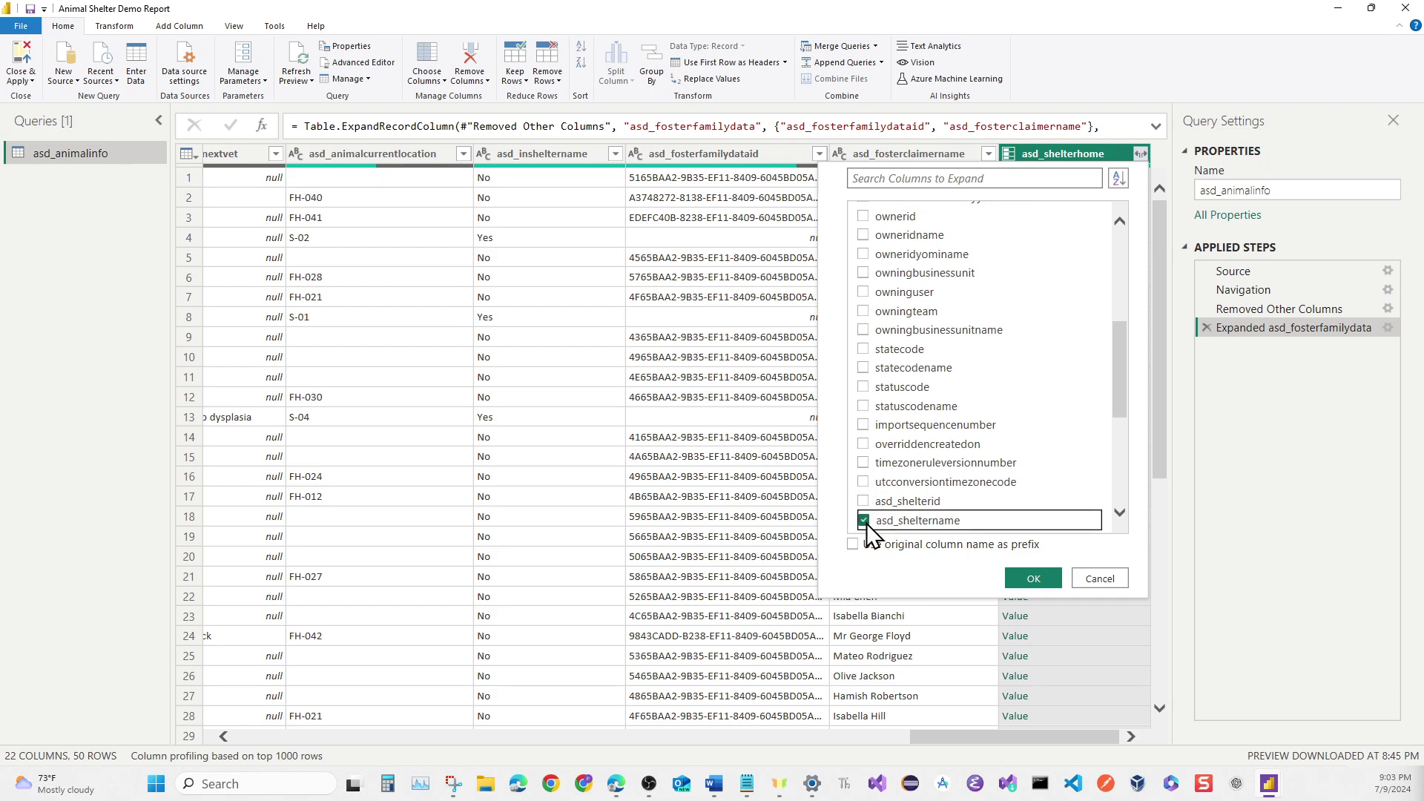
left_click(1033, 578)
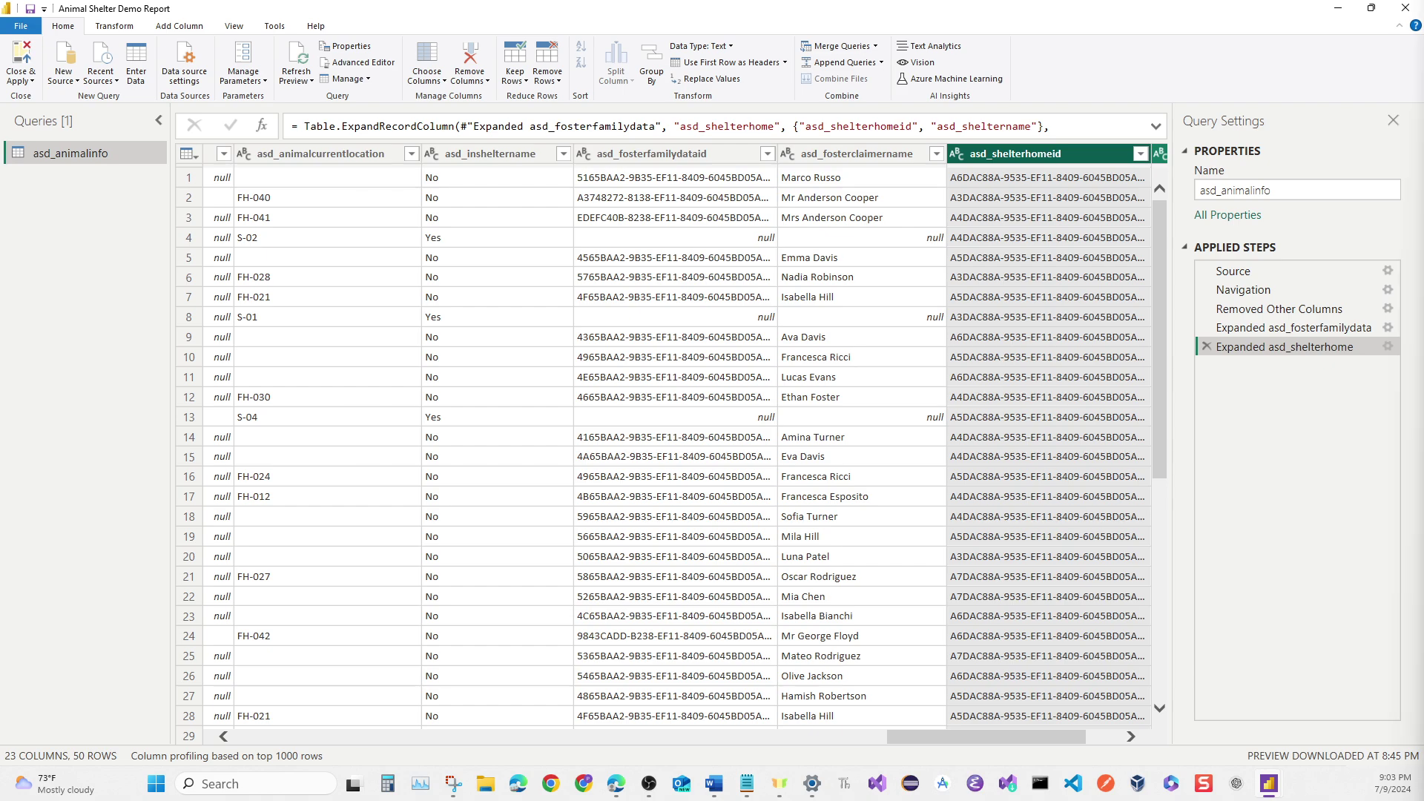
Change the data type of the asd_animaldob column to Date.
left_click_drag(959, 736, 206, 692)
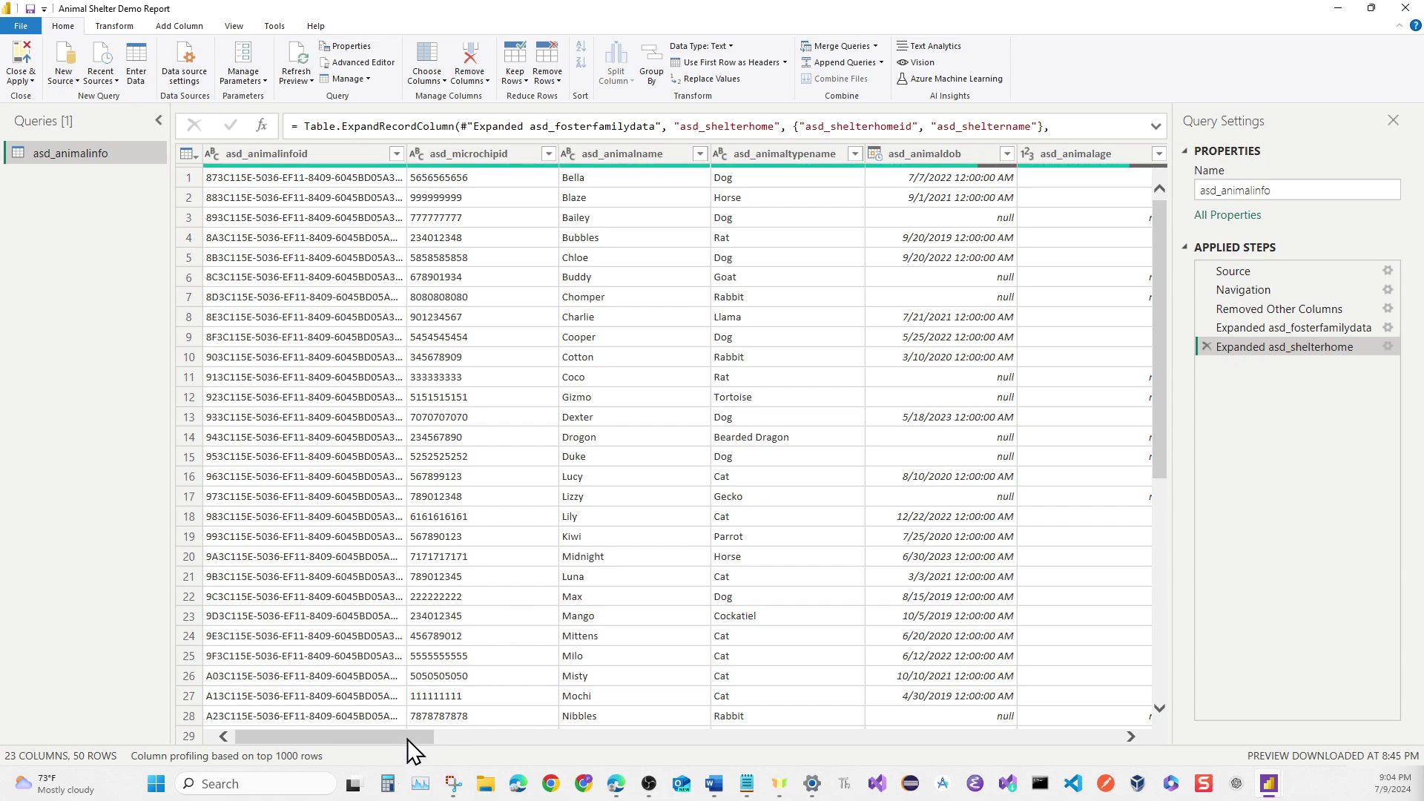
left_click_drag(408, 739, 507, 739)
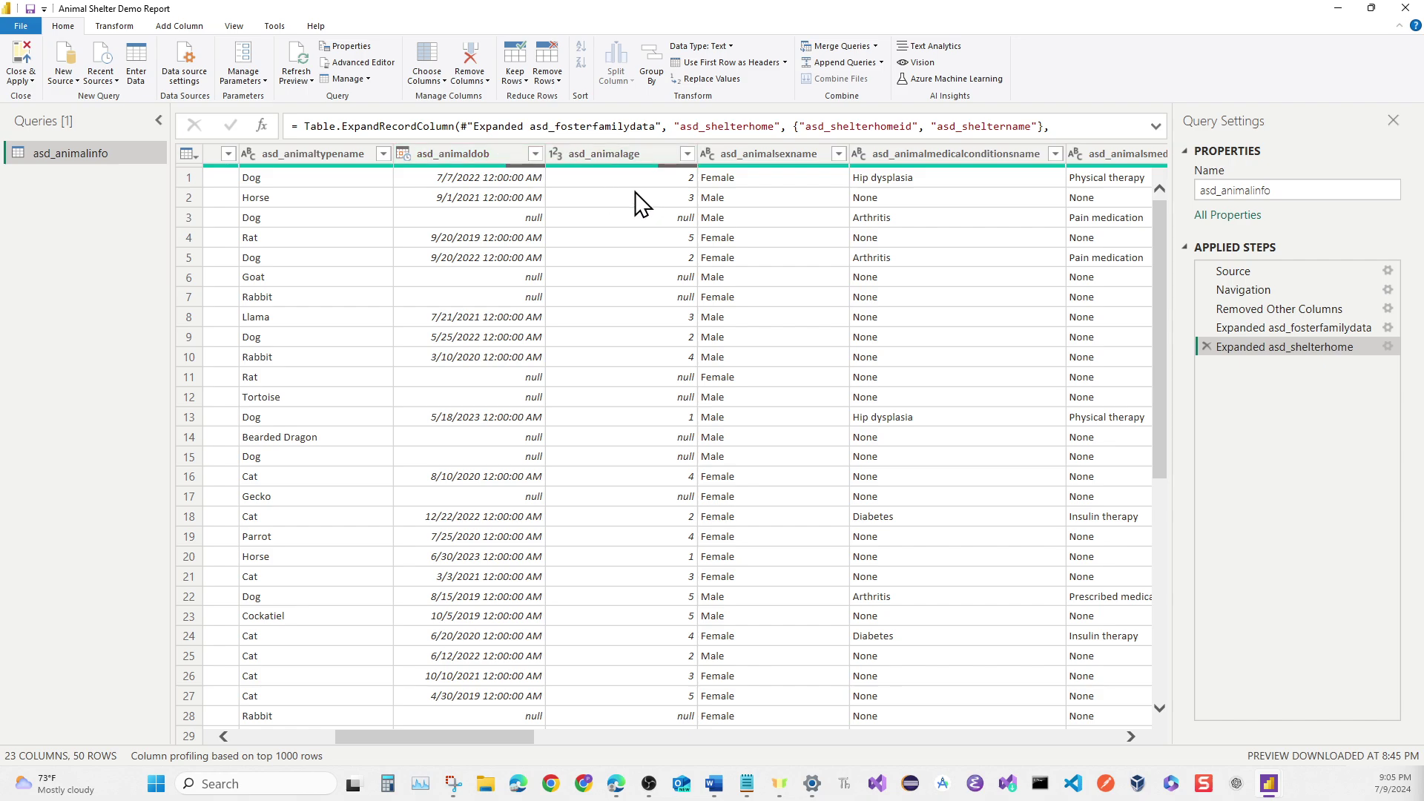
left_click(535, 155)
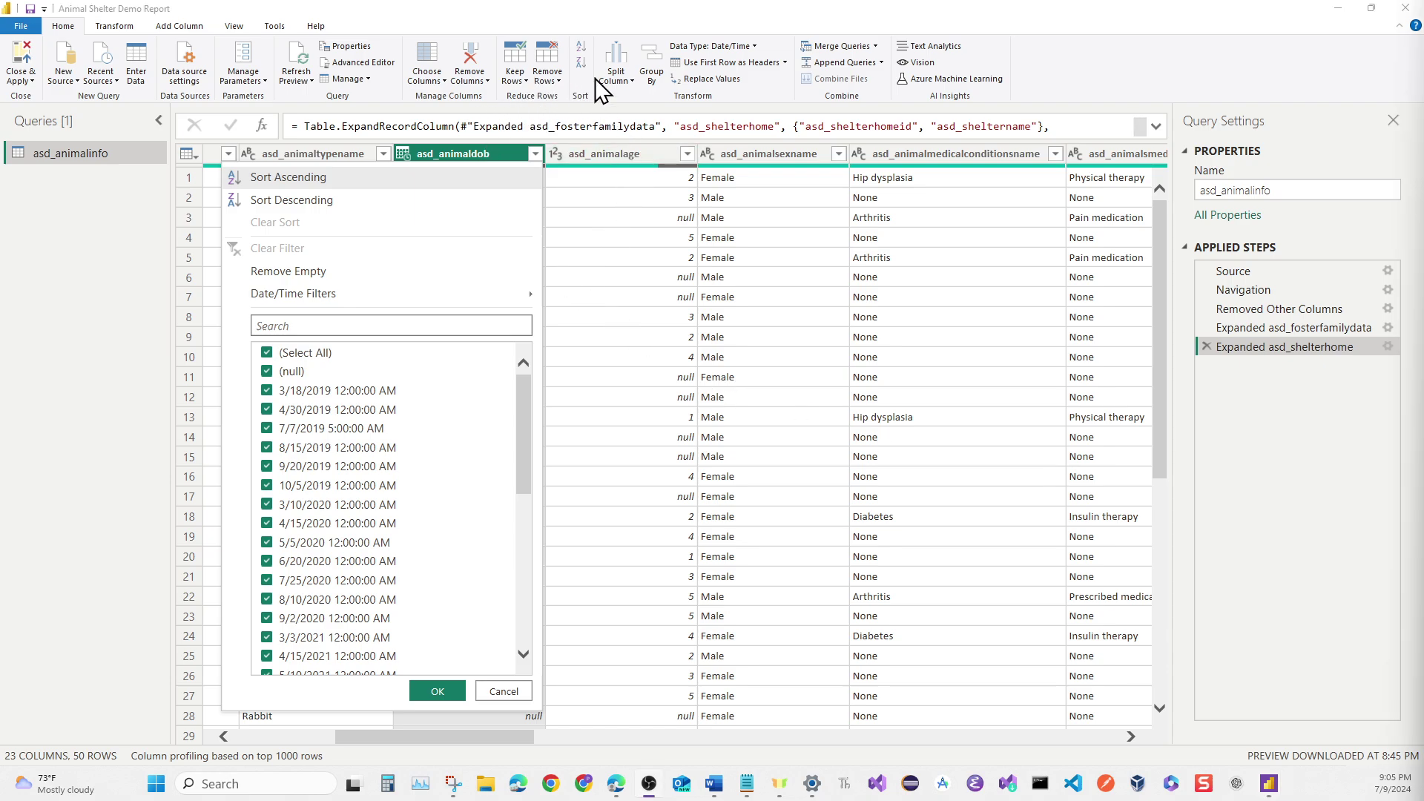
left_click(728, 47)
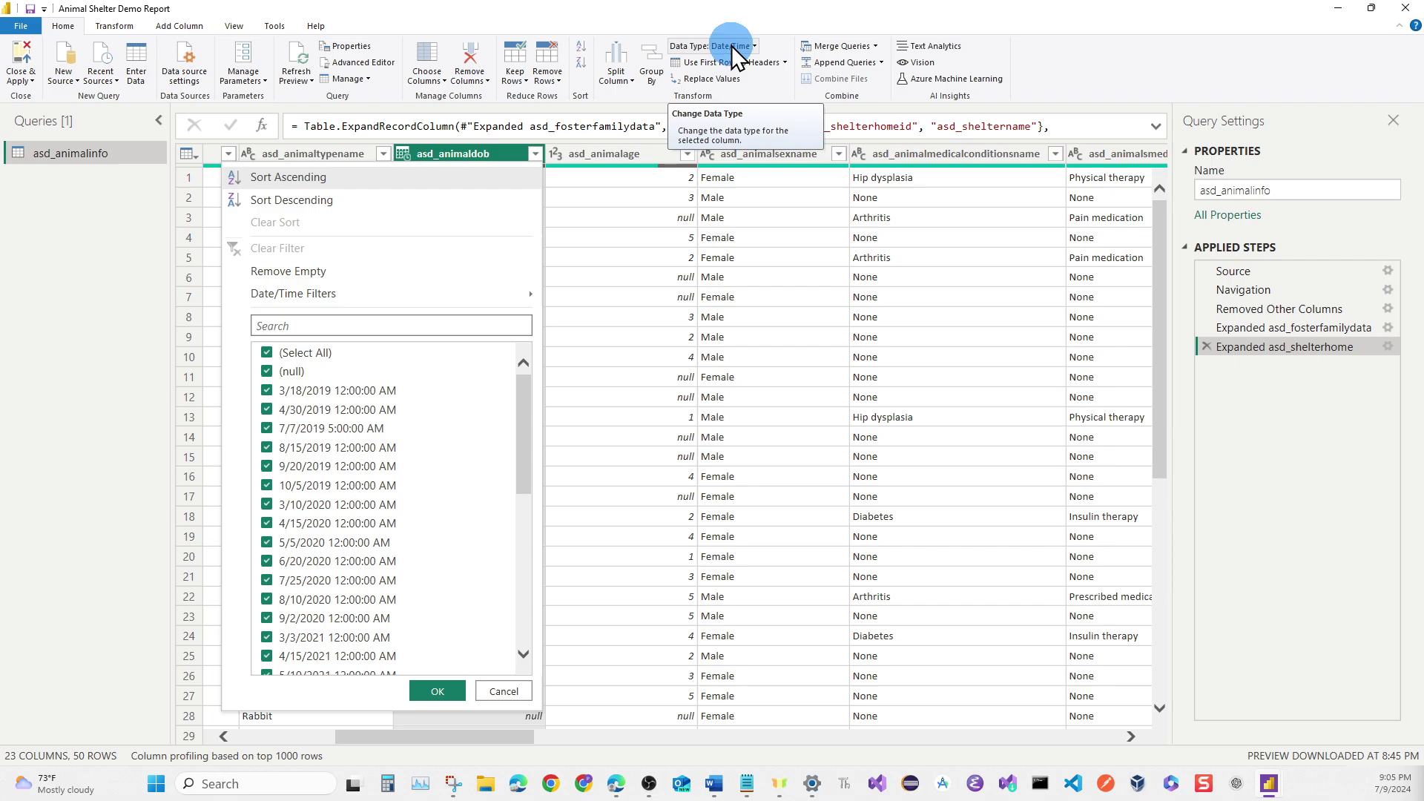
left_click(732, 46)
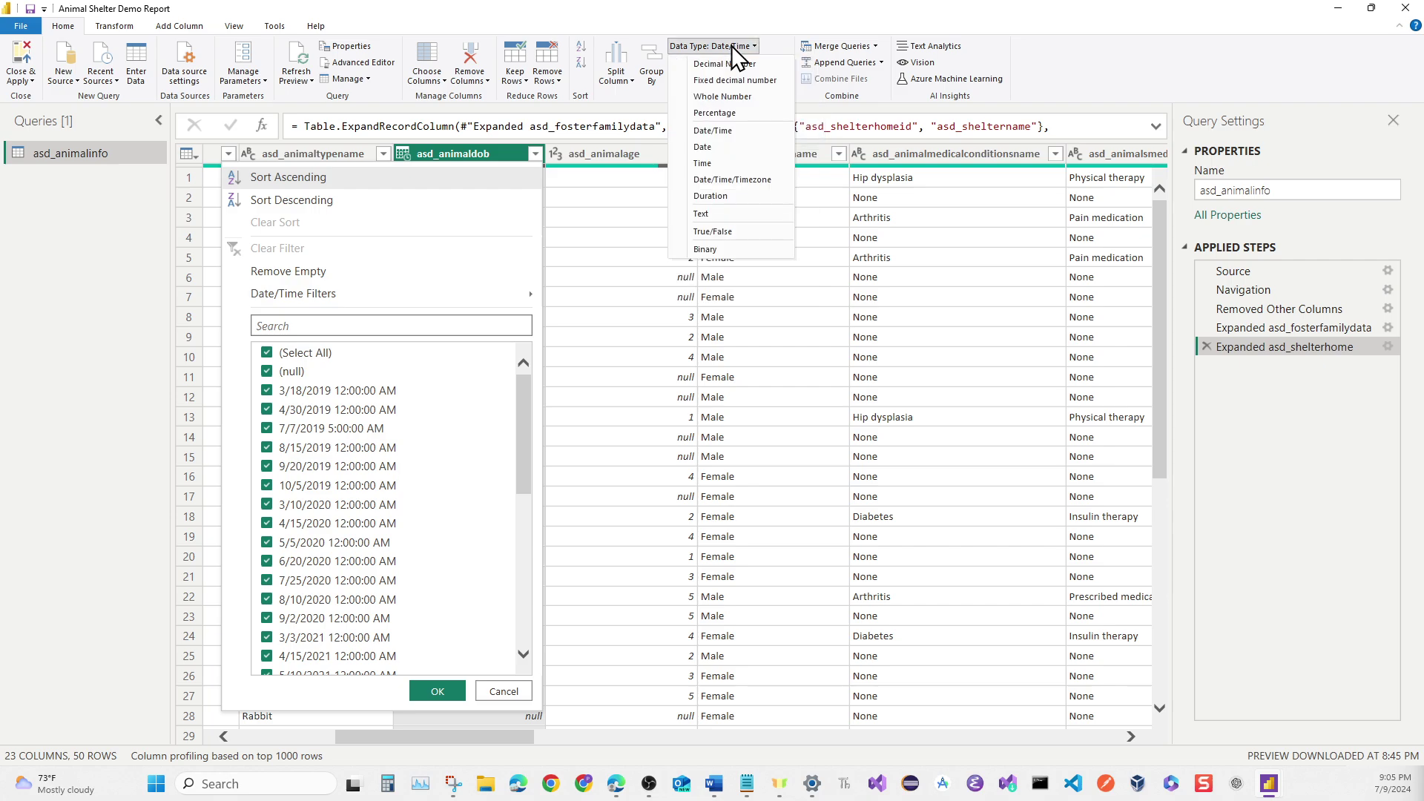
left_click(711, 147)
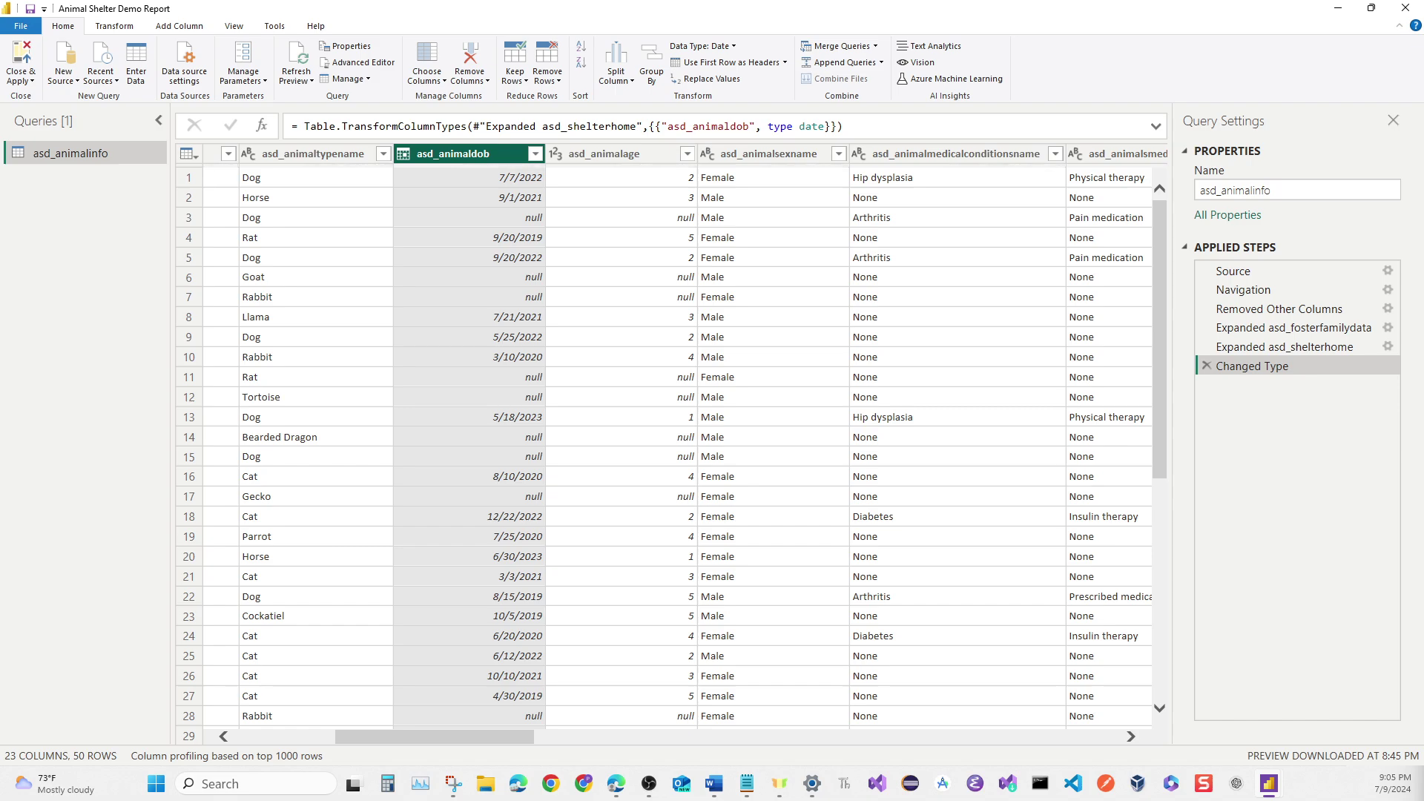
Change the data type of the asd_animaldateofarrival, asd_animaldateoffoster, asd_animaldateofadoption and asd_animalnextvetdate columns to Date.
left_click_drag(519, 741, 874, 746)
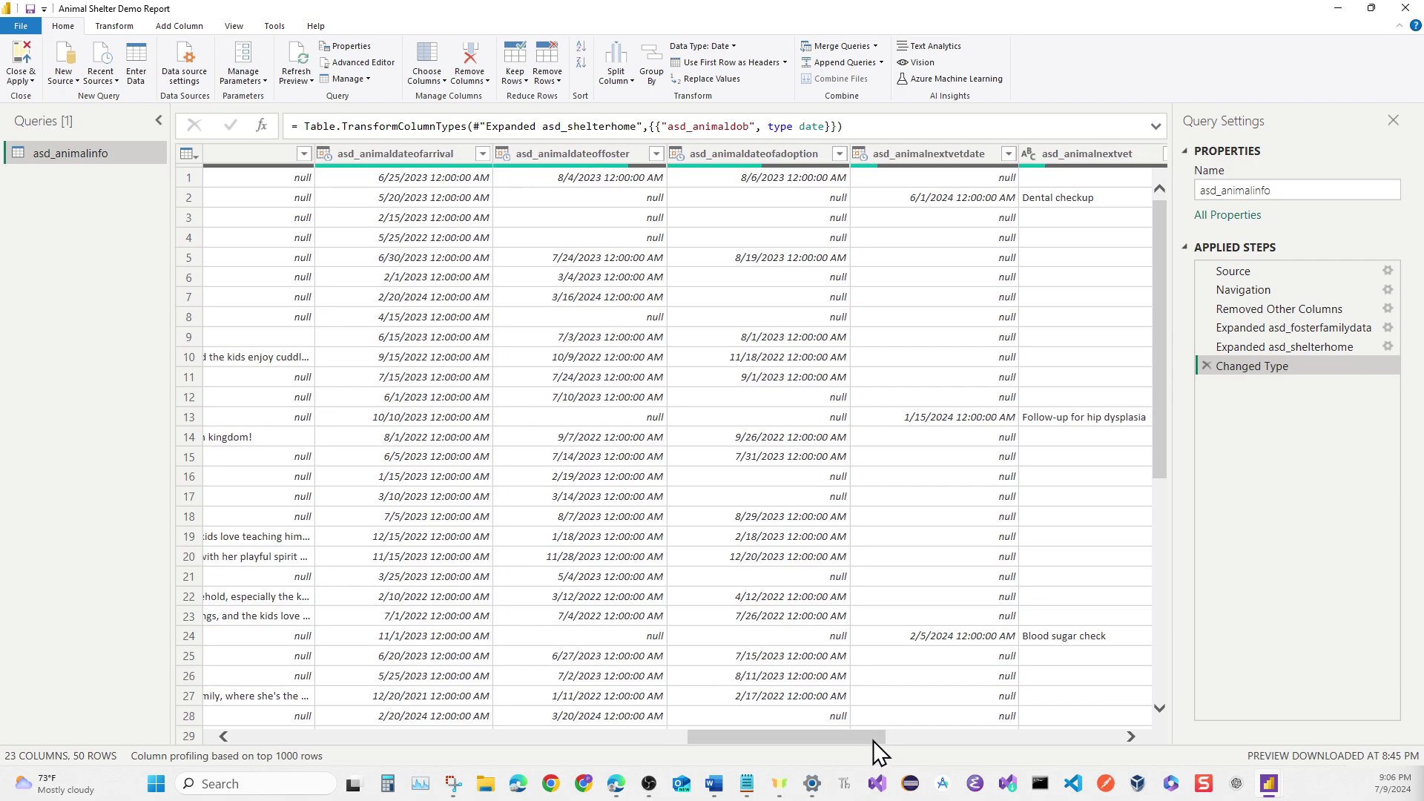
left_click(448, 154)
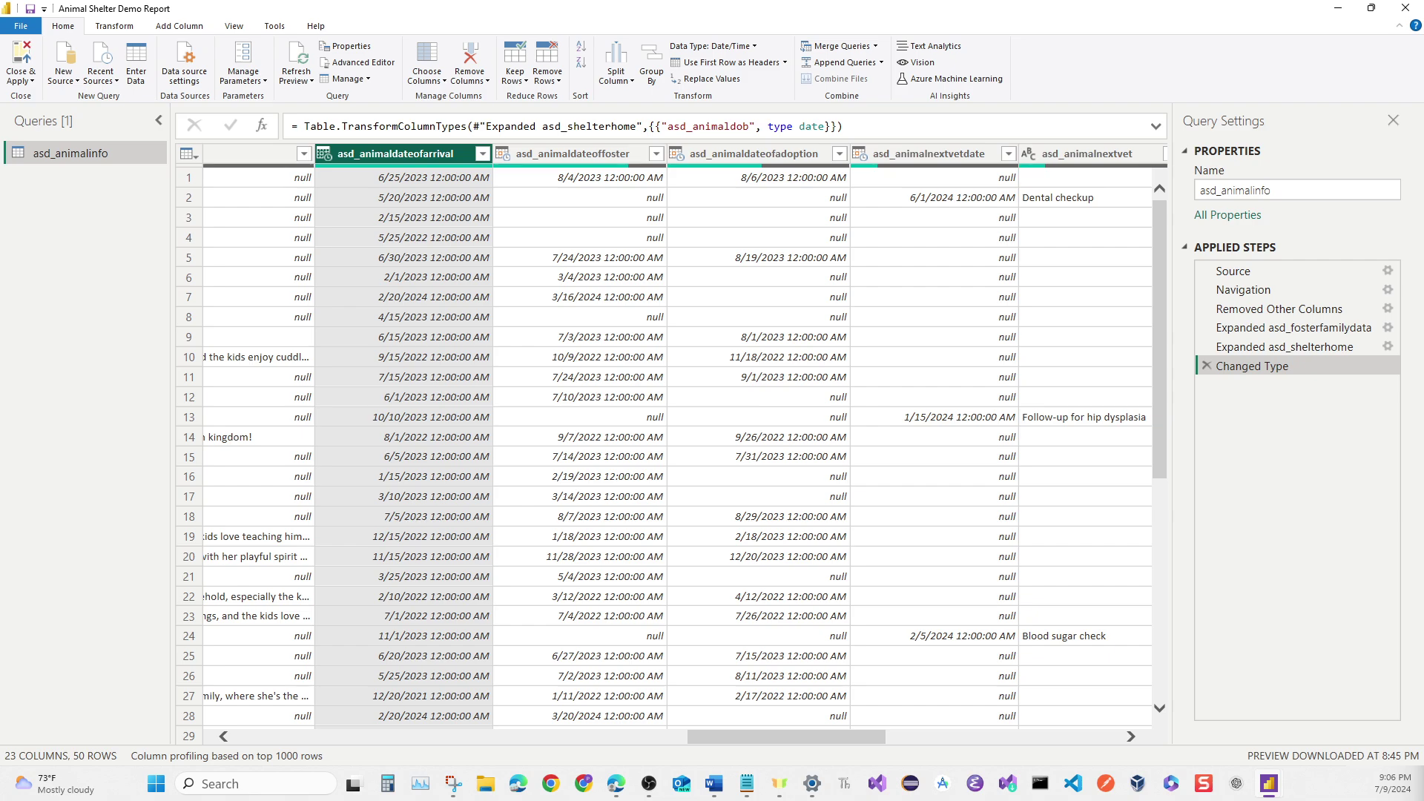
key("shift+Right")
key("shift+Right")
key("shift+Right")
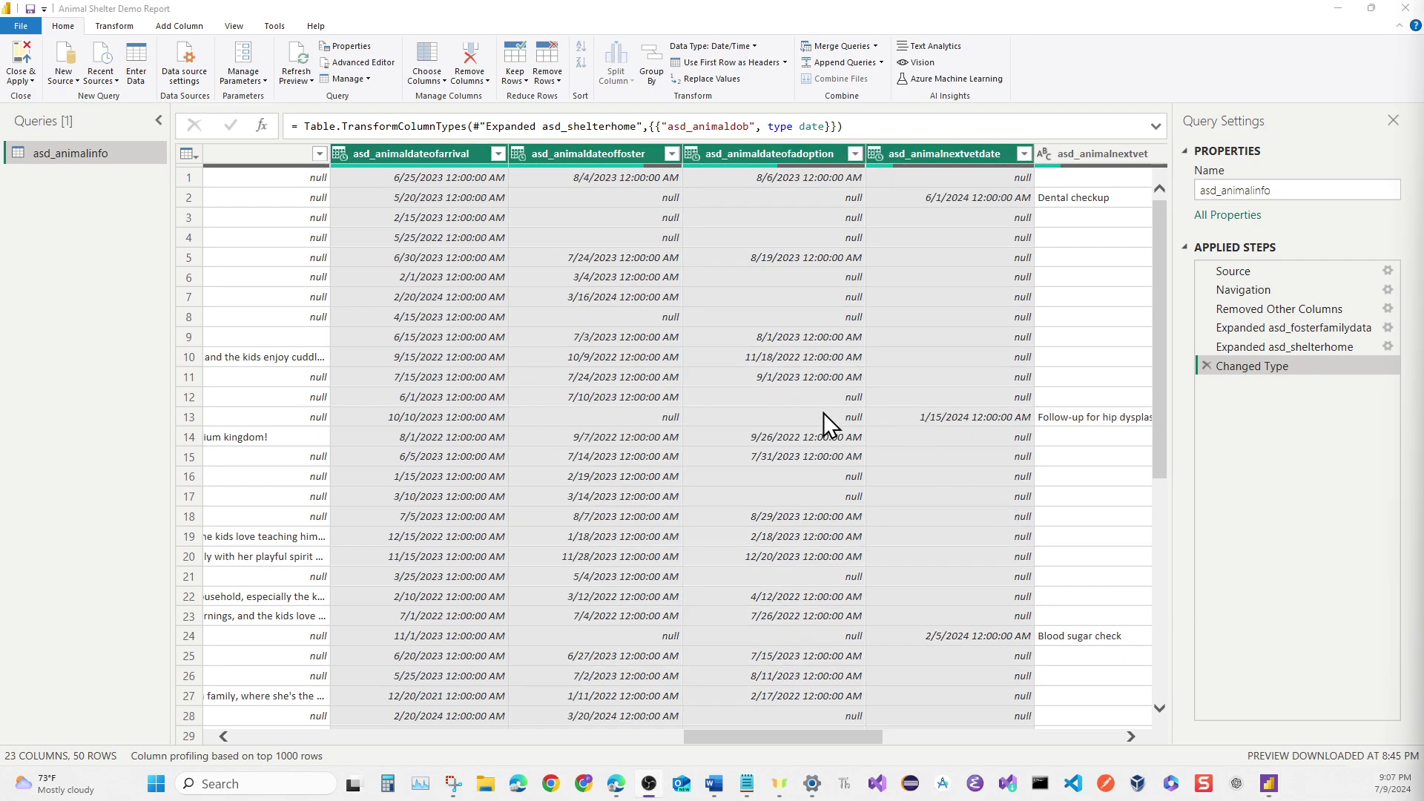
left_click(719, 46)
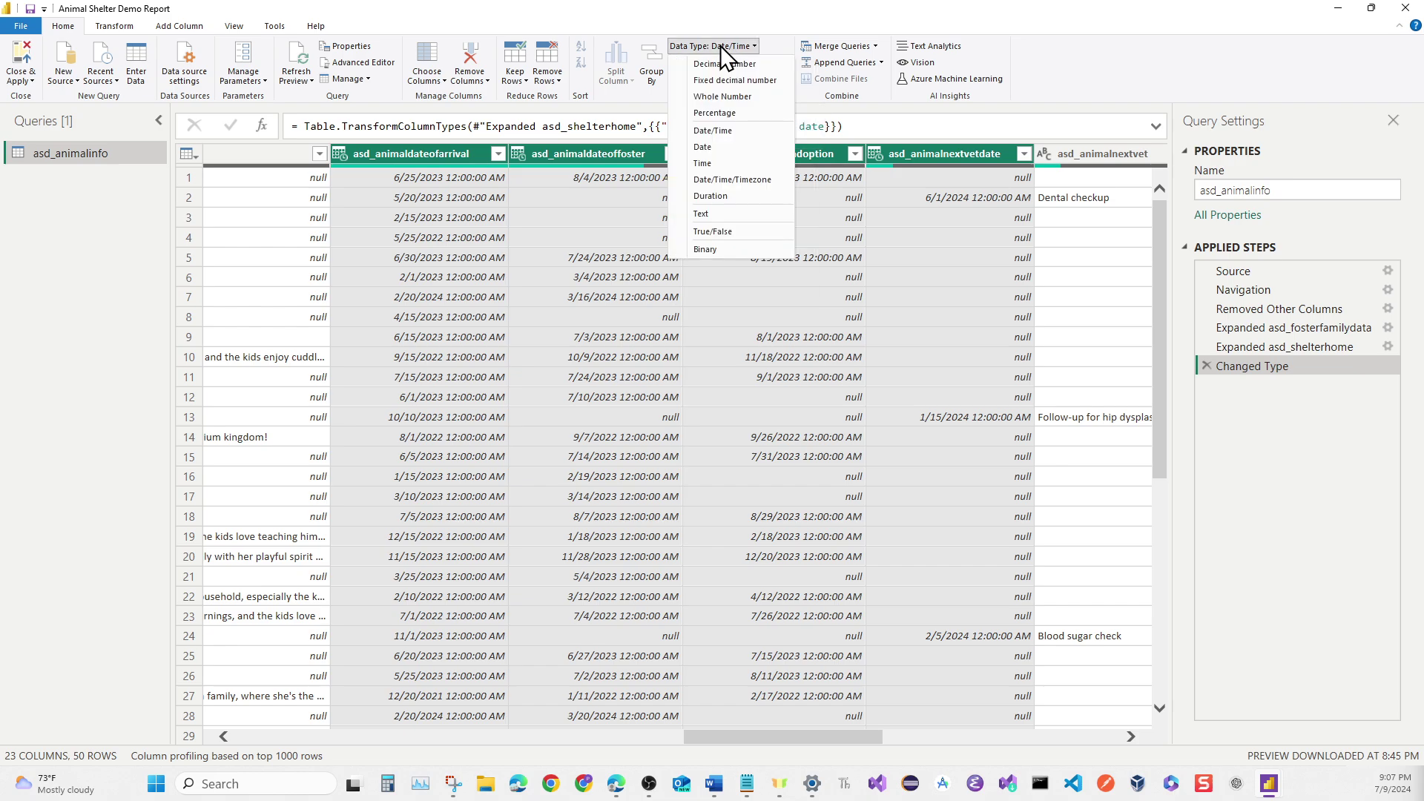
left_click(720, 146)
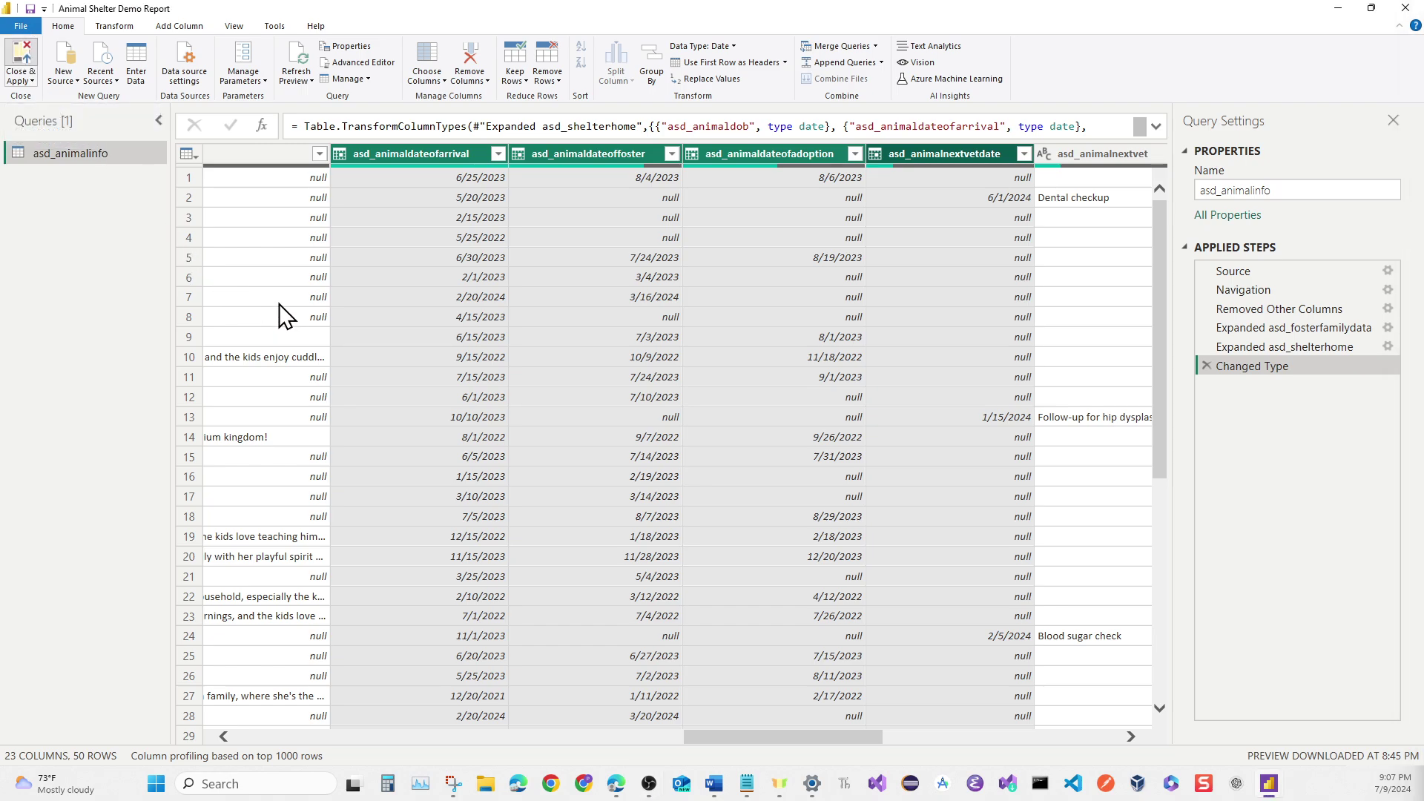
Close and apply the query changes to the report, and review the loaded asd_animalinfo fields with their full names readable.
key("alt+Tab")
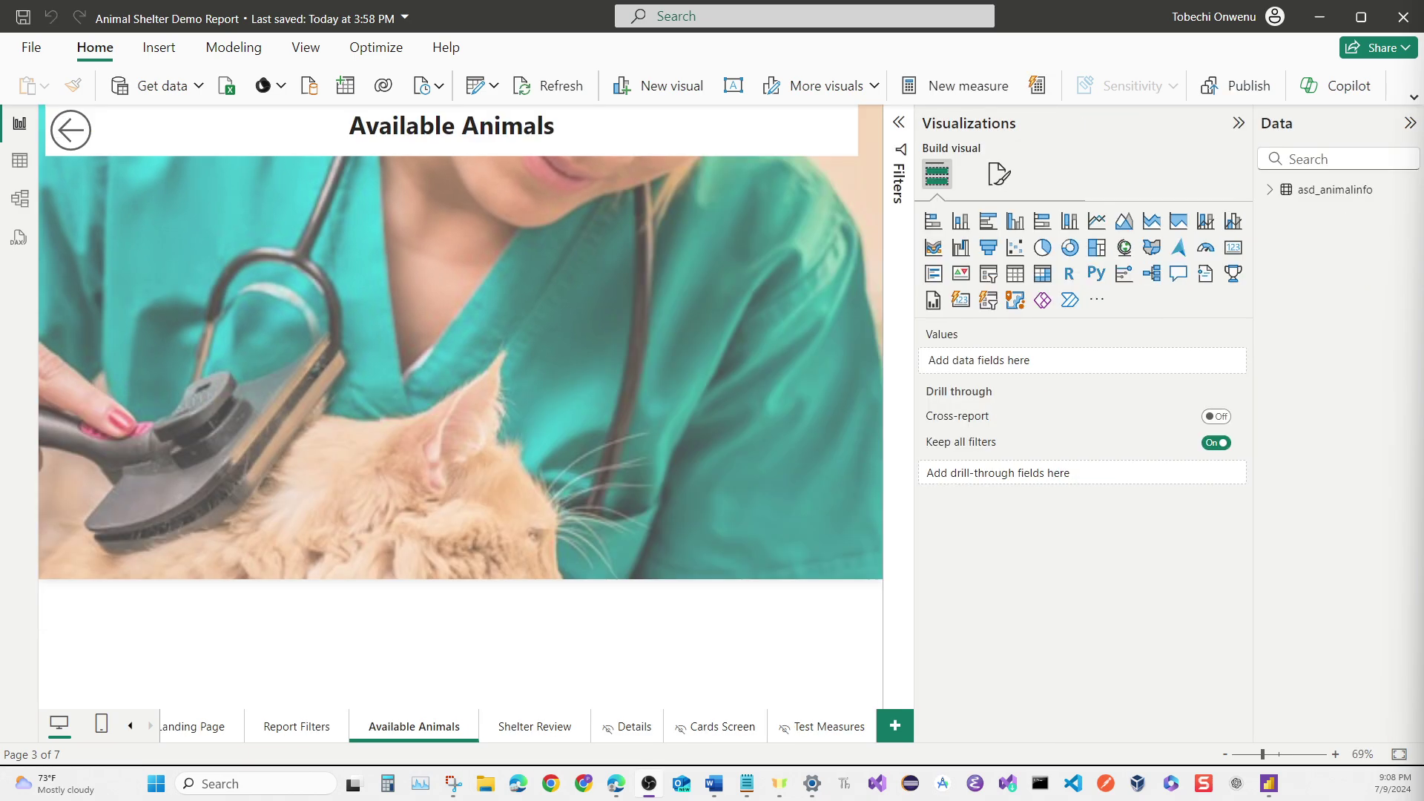
left_click(1270, 206)
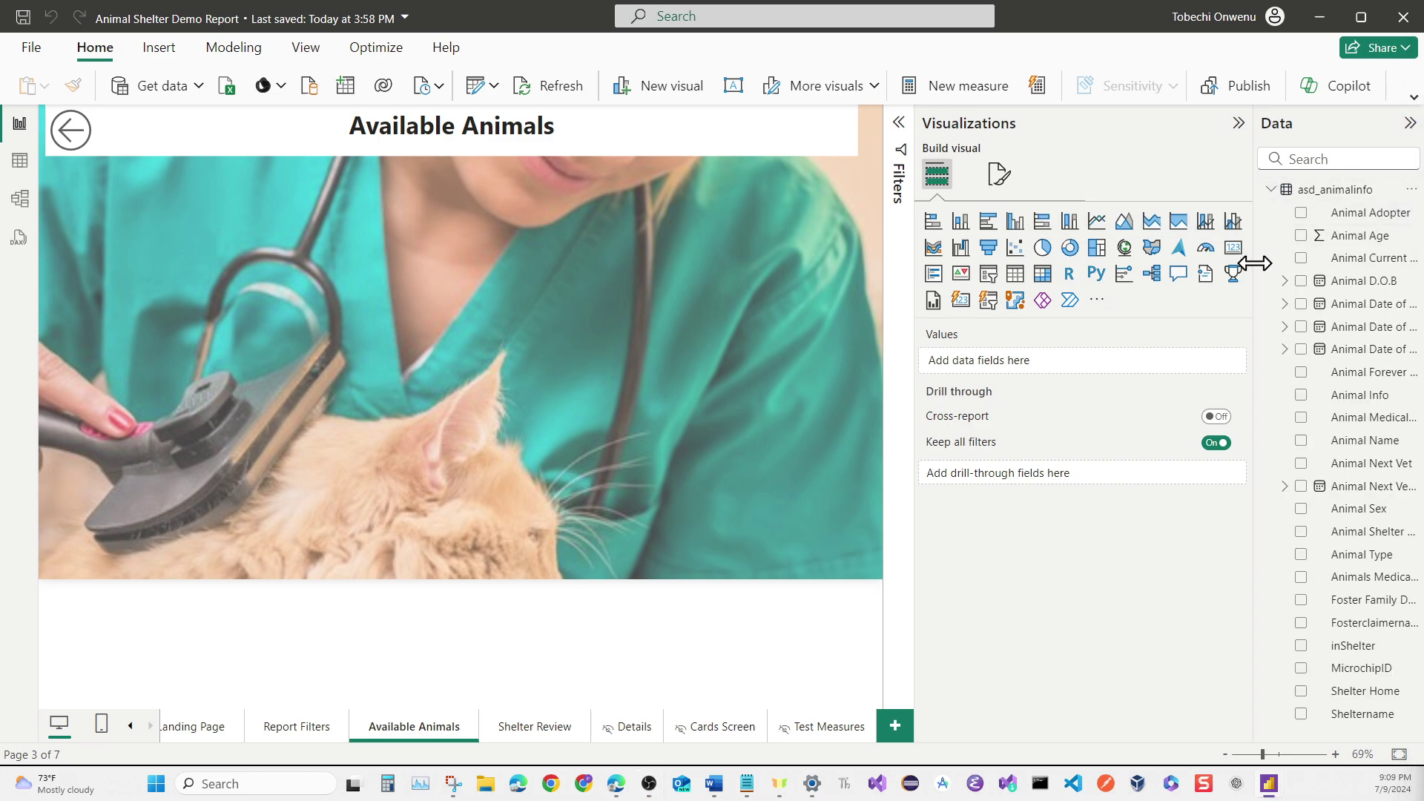
left_click_drag(1256, 266, 1056, 305)
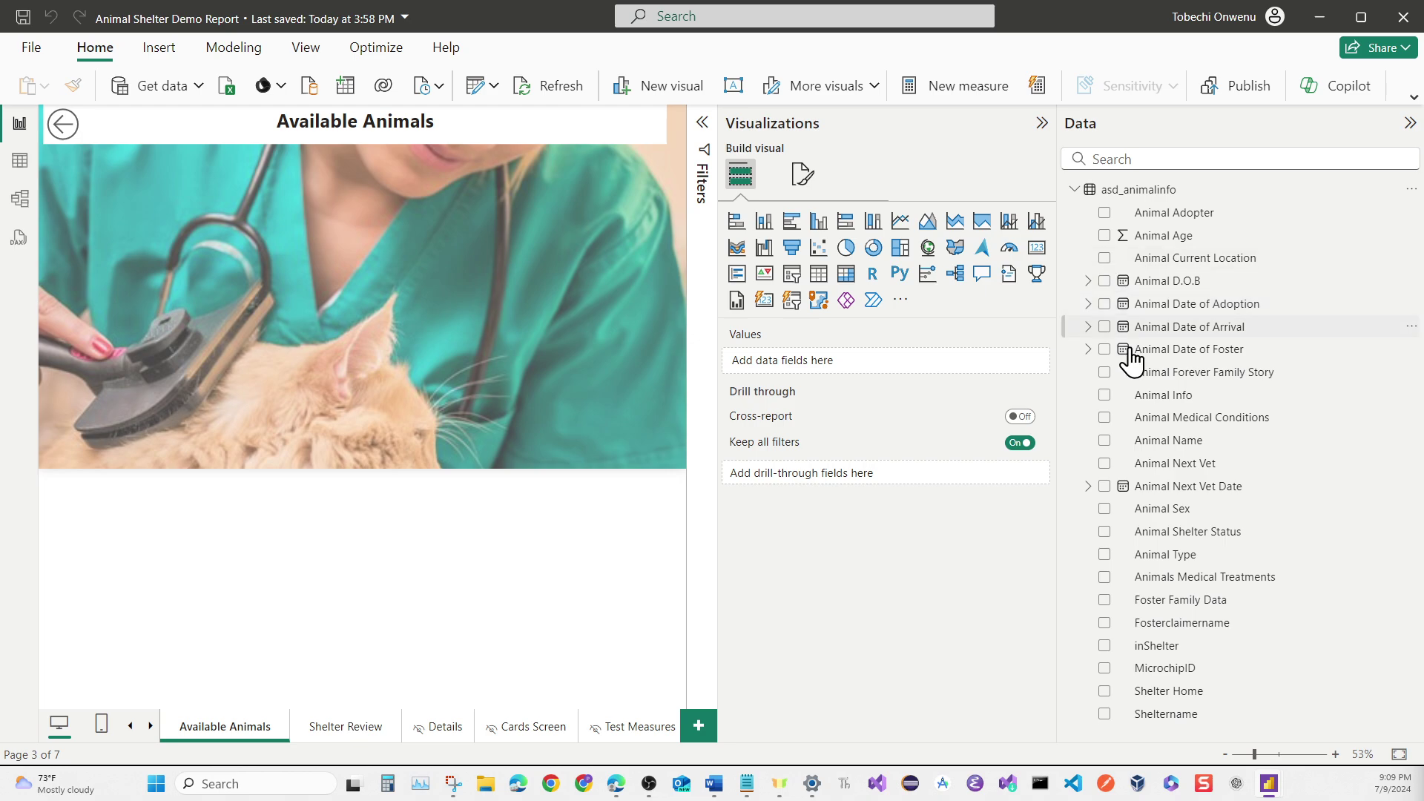
left_click(1083, 196)
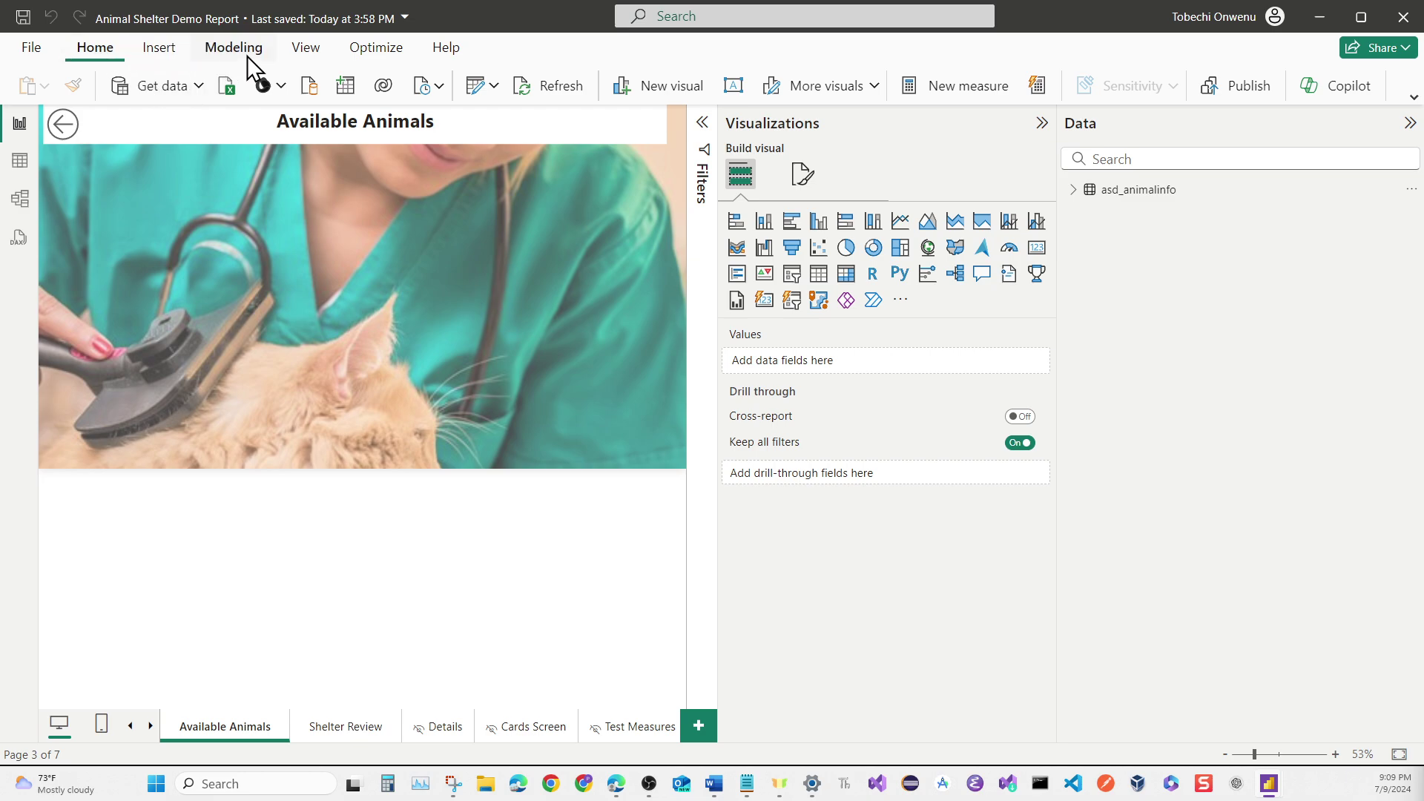
Reopen the query editor, rename the asd_animalinfo query as Animal Info, and apply the change to the report.
left_click(473, 86)
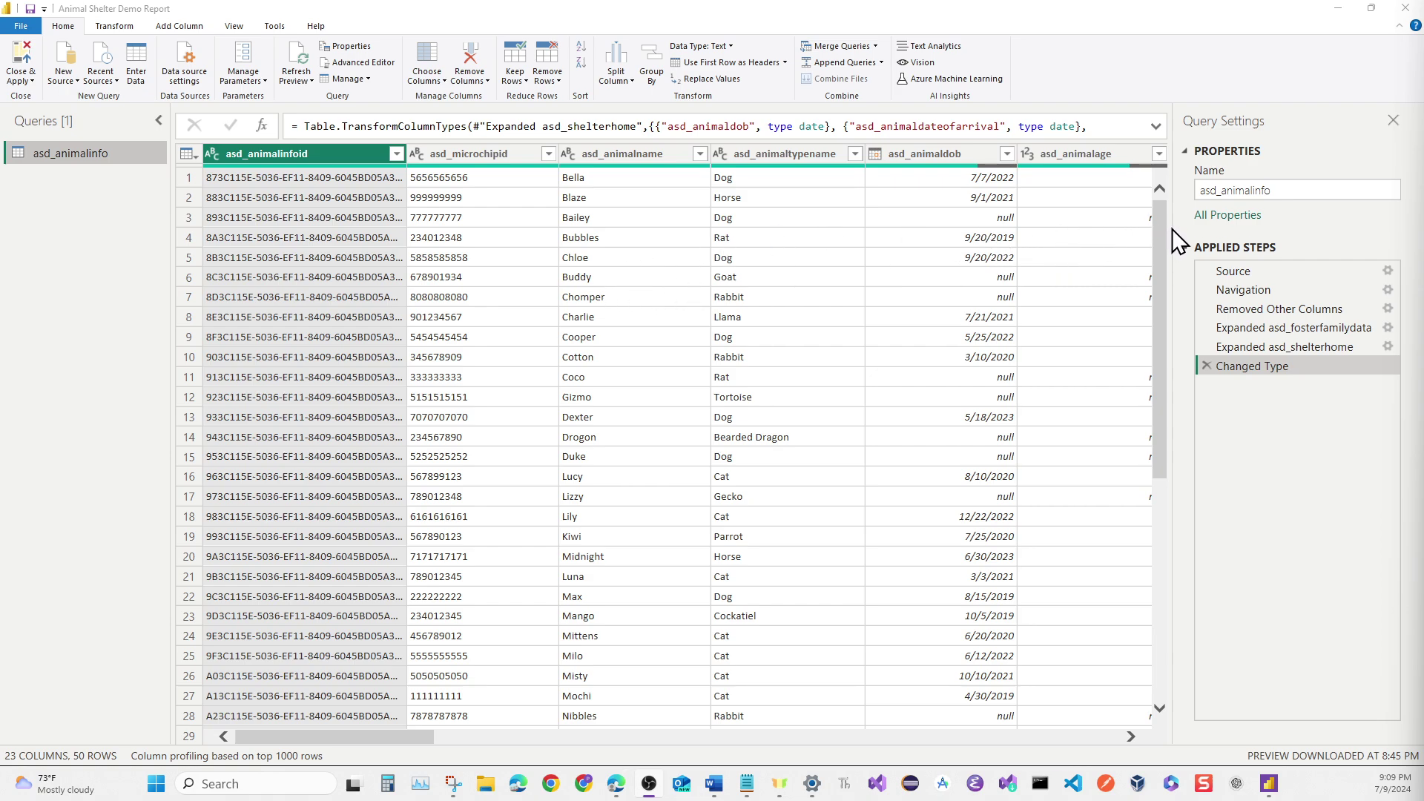
double_click(1231, 192)
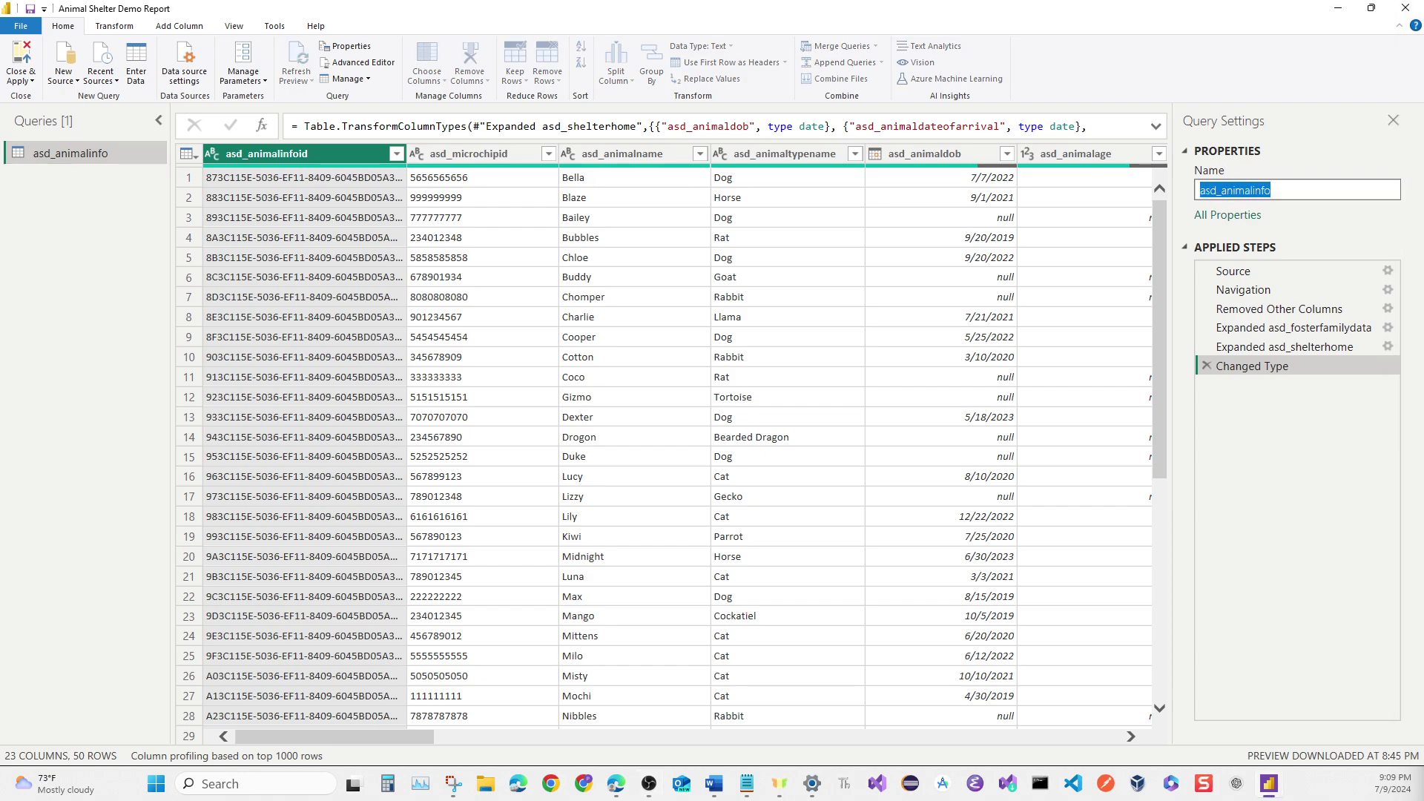
type("Animal Info")
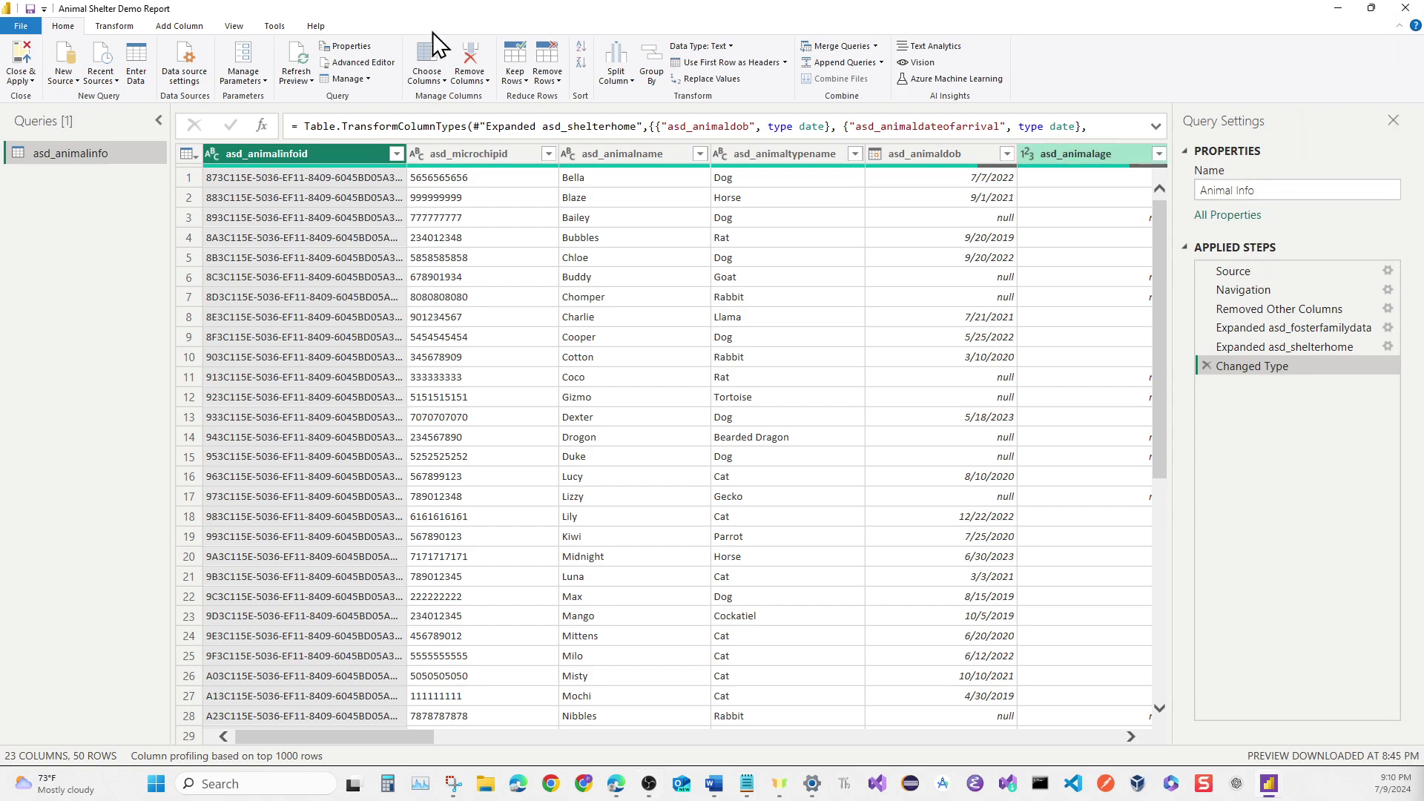
left_click(28, 71)
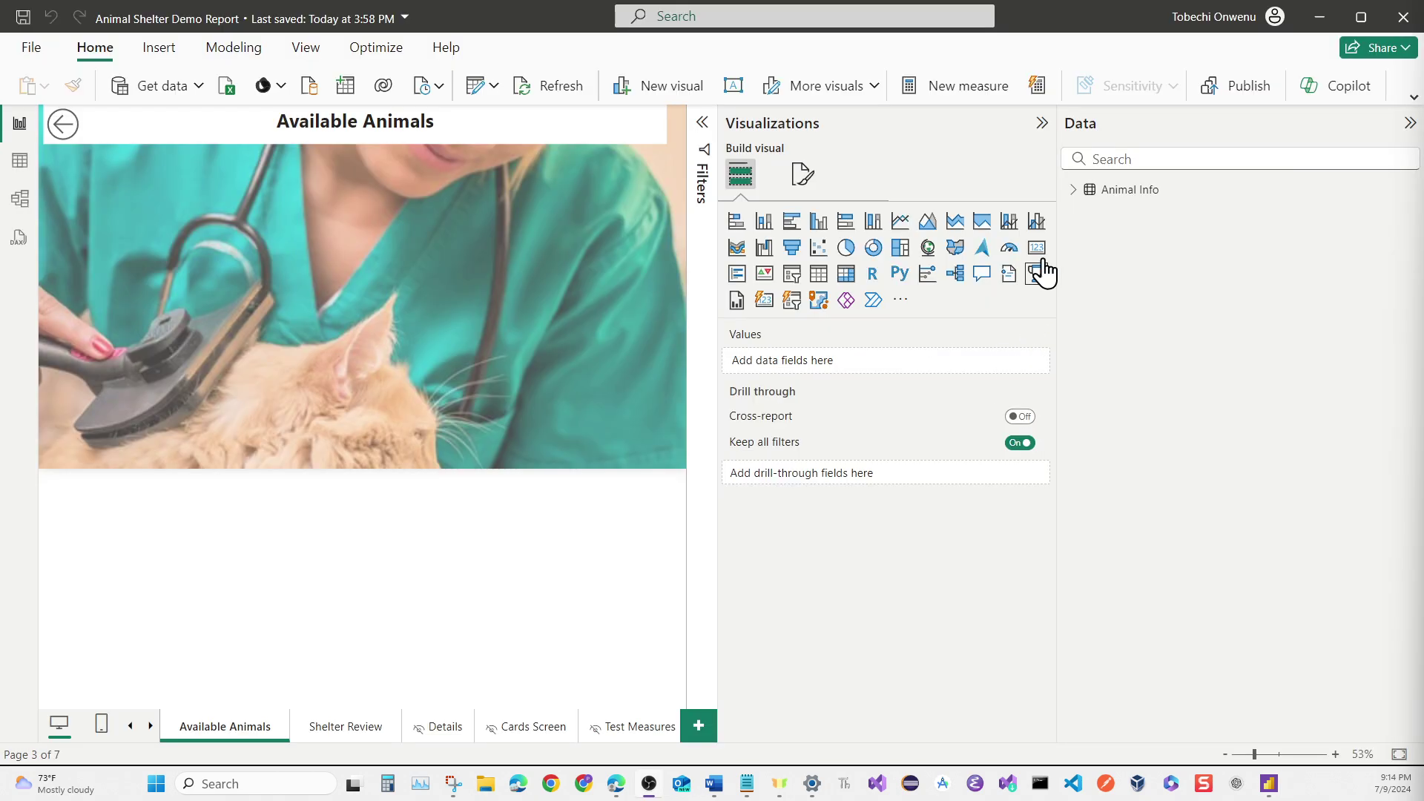
Search the Dataverse environment for "she" and bring the asd_shelterhome table into the query editor for transformation.
mouse_move(1104, 207)
left_click(383, 86)
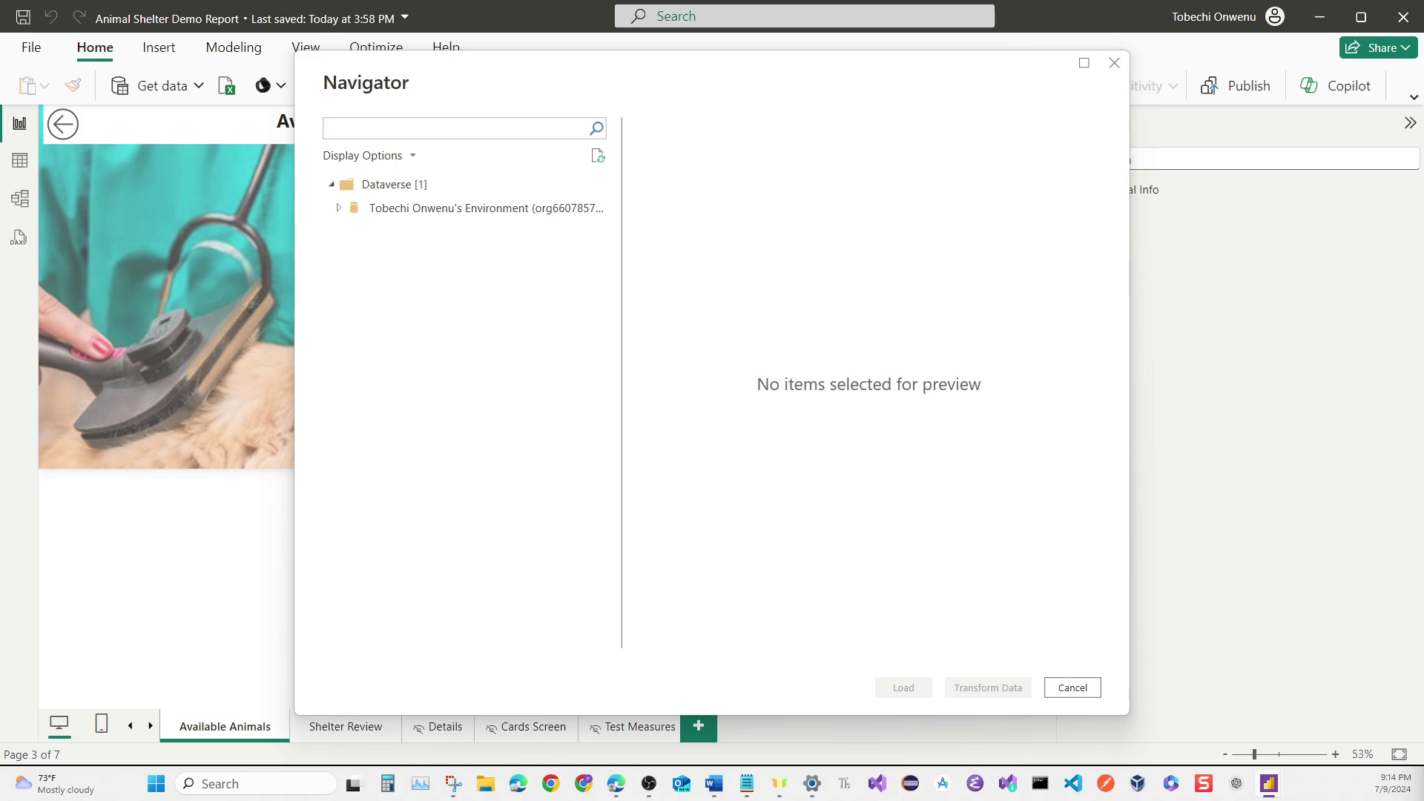
left_click(460, 215)
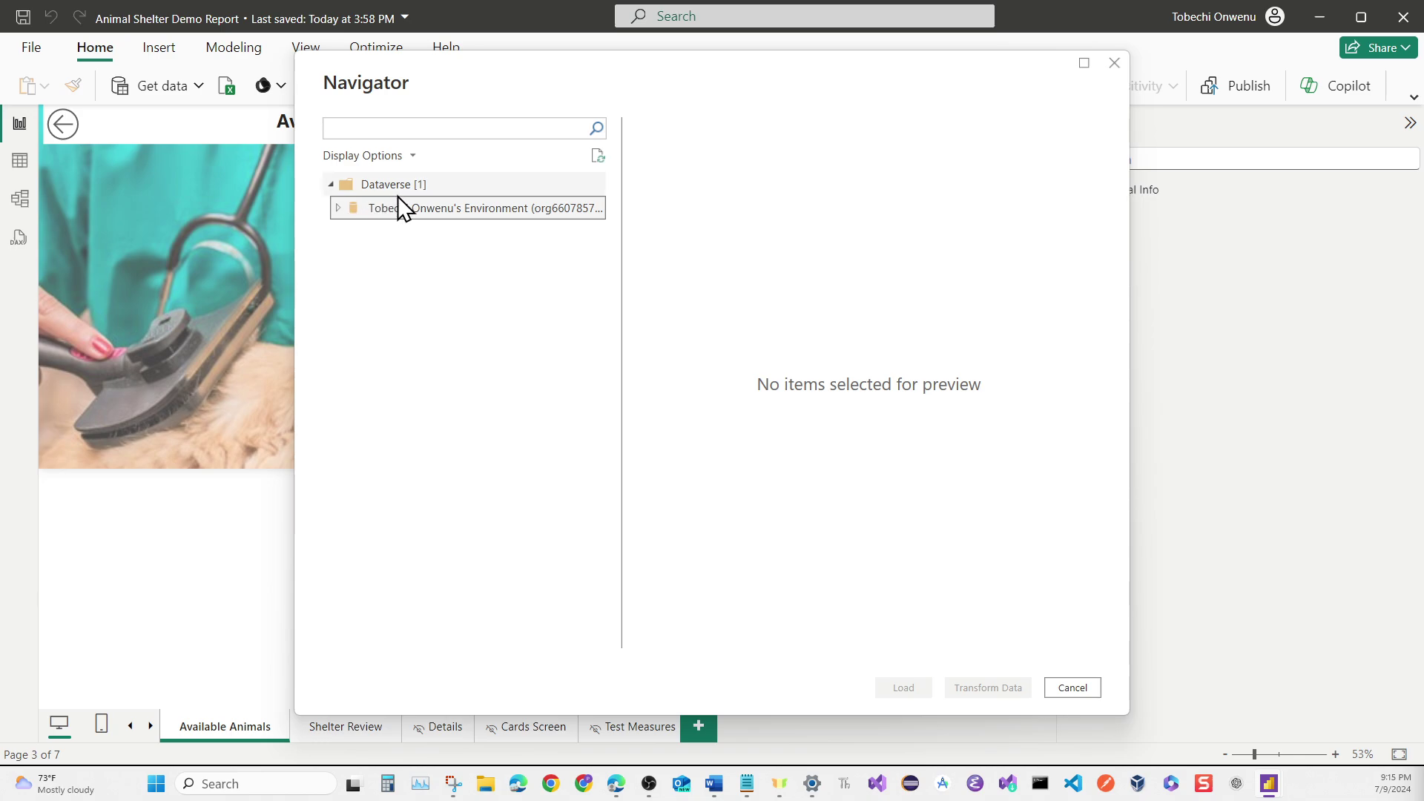
left_click(420, 128)
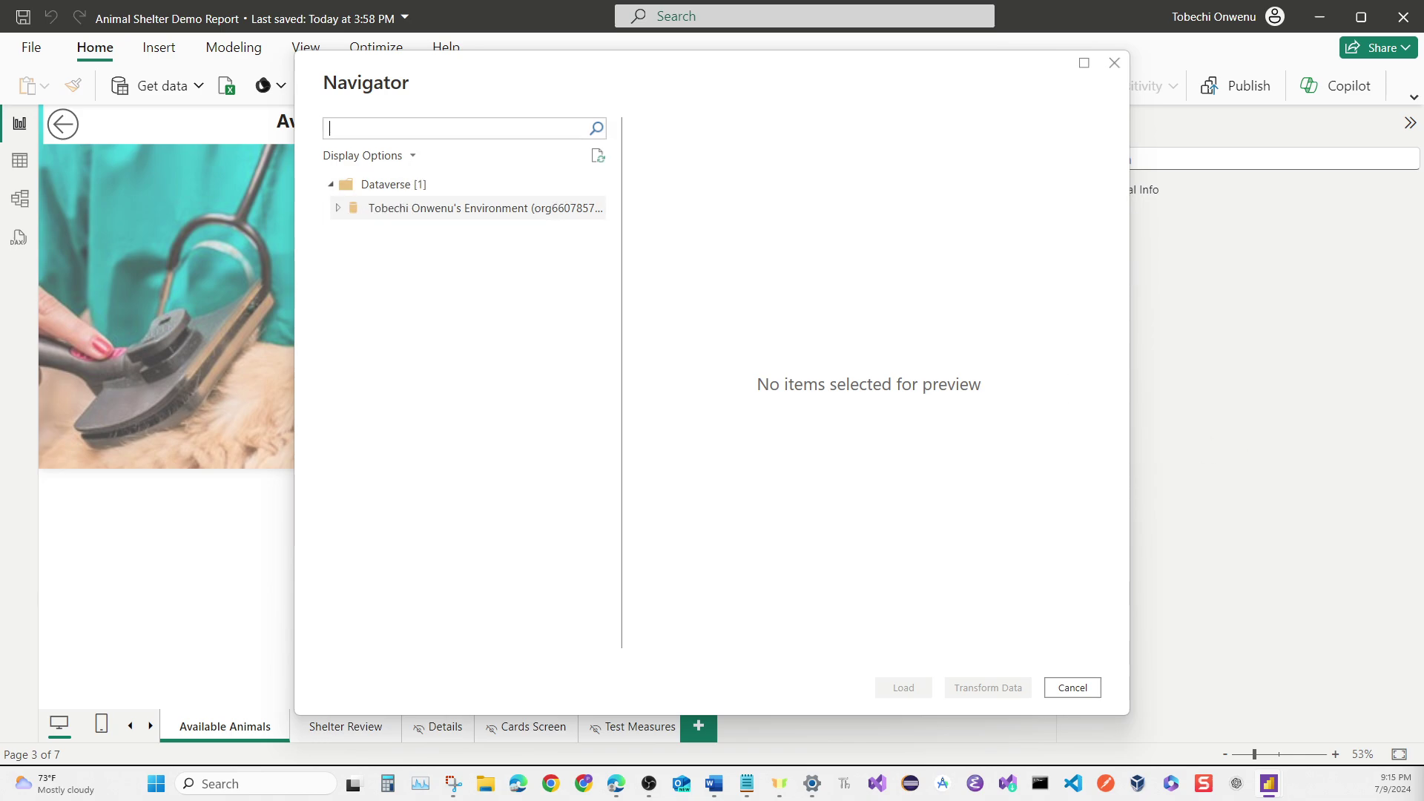
type("she")
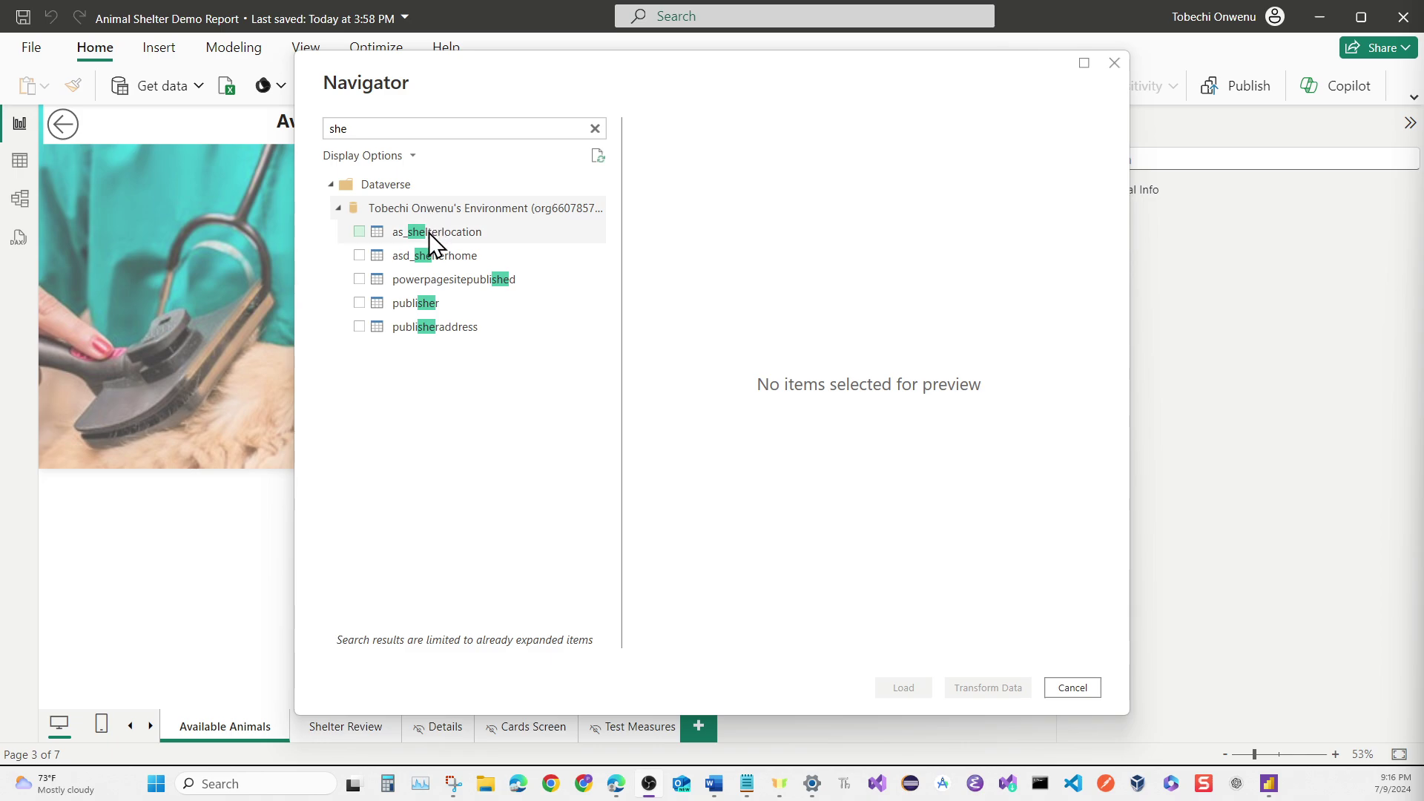
left_click(361, 255)
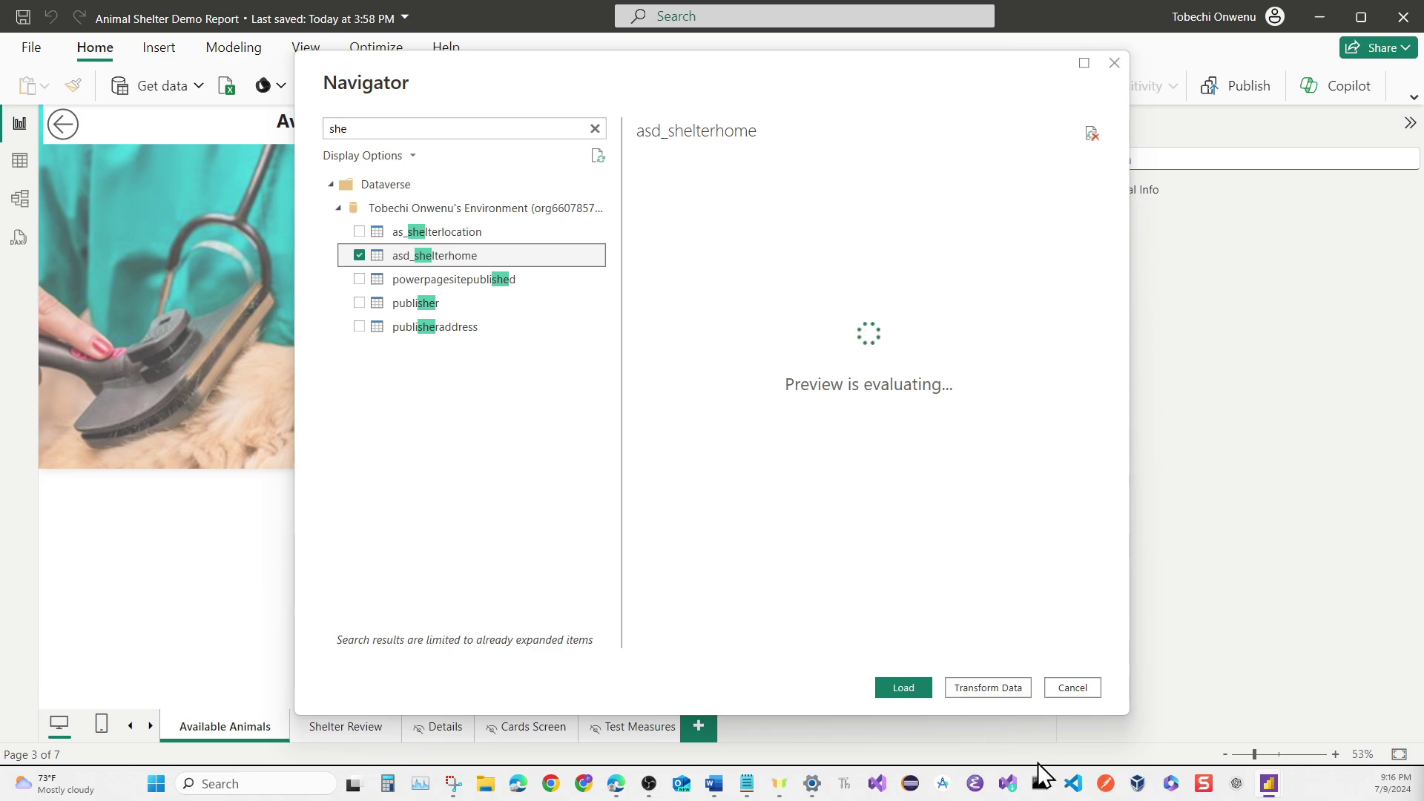
left_click(1000, 688)
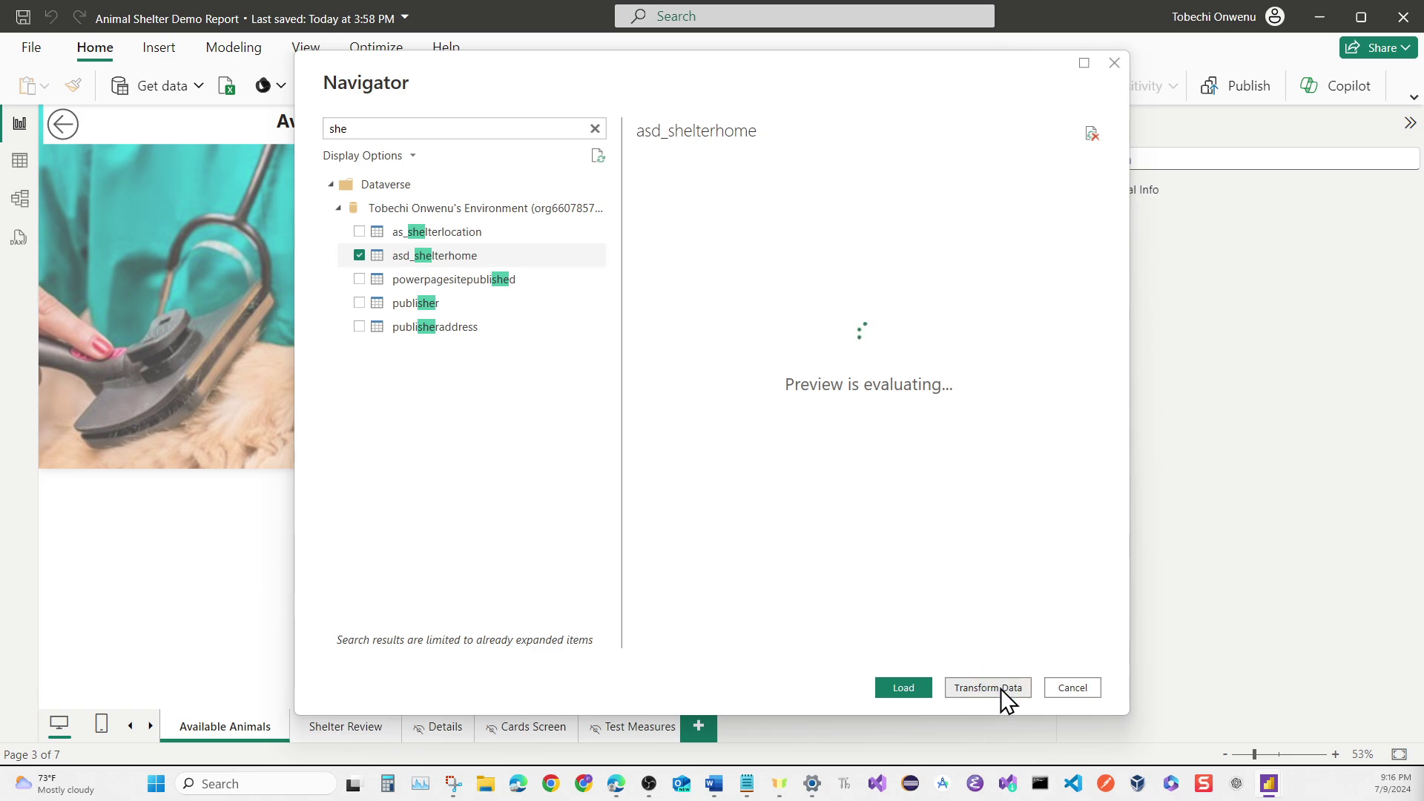
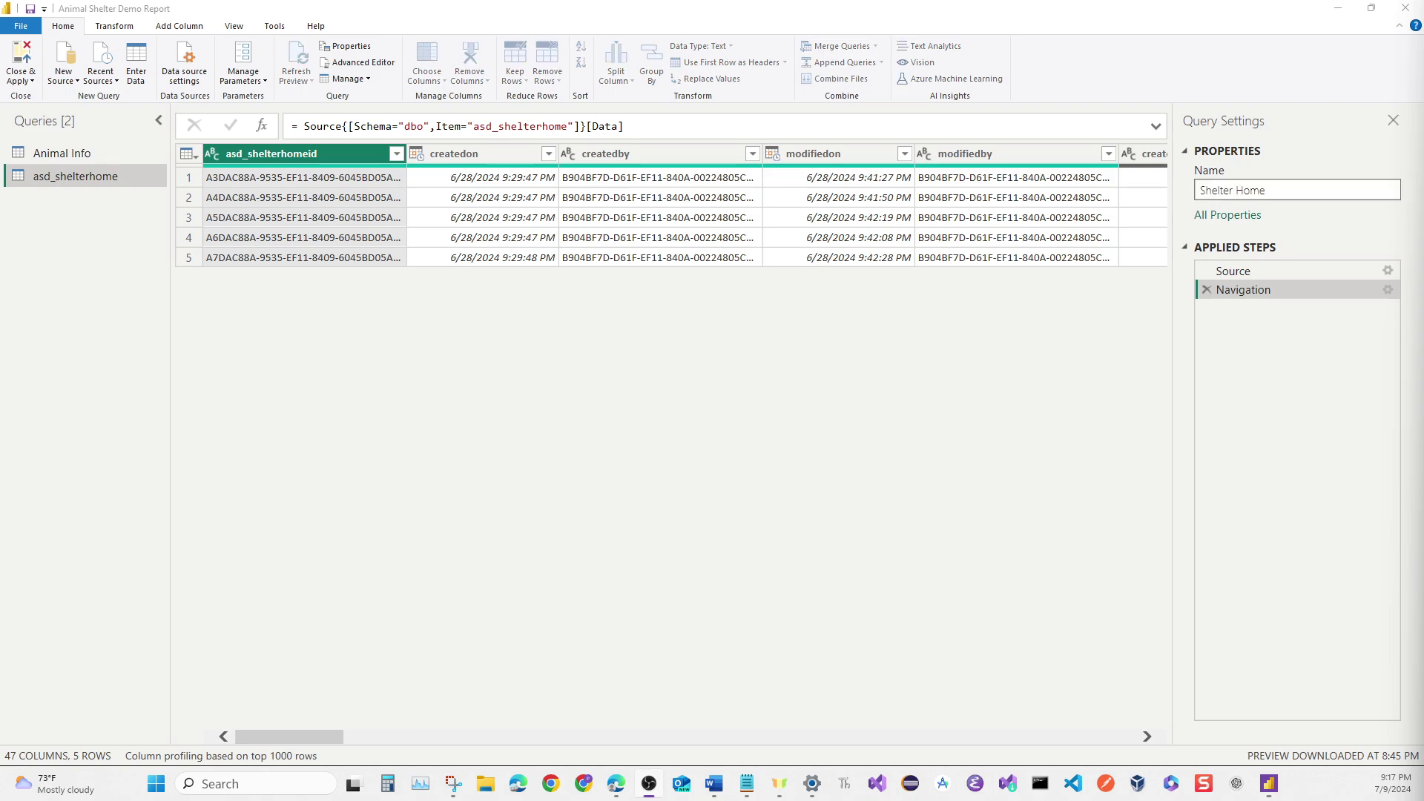
Rename the asd_shelterhome query as Shelter Home.
left_click(1295, 192)
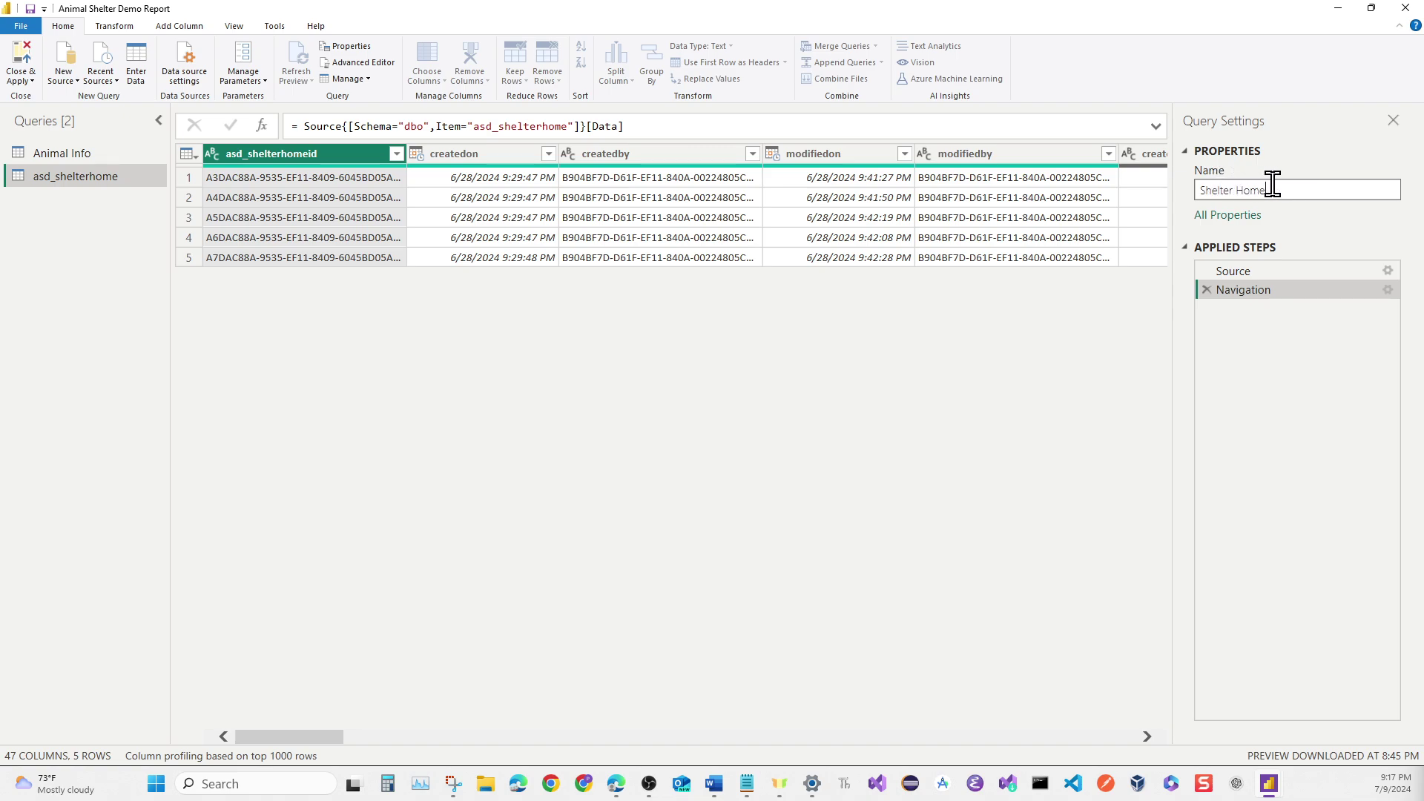
key("alt+Tab")
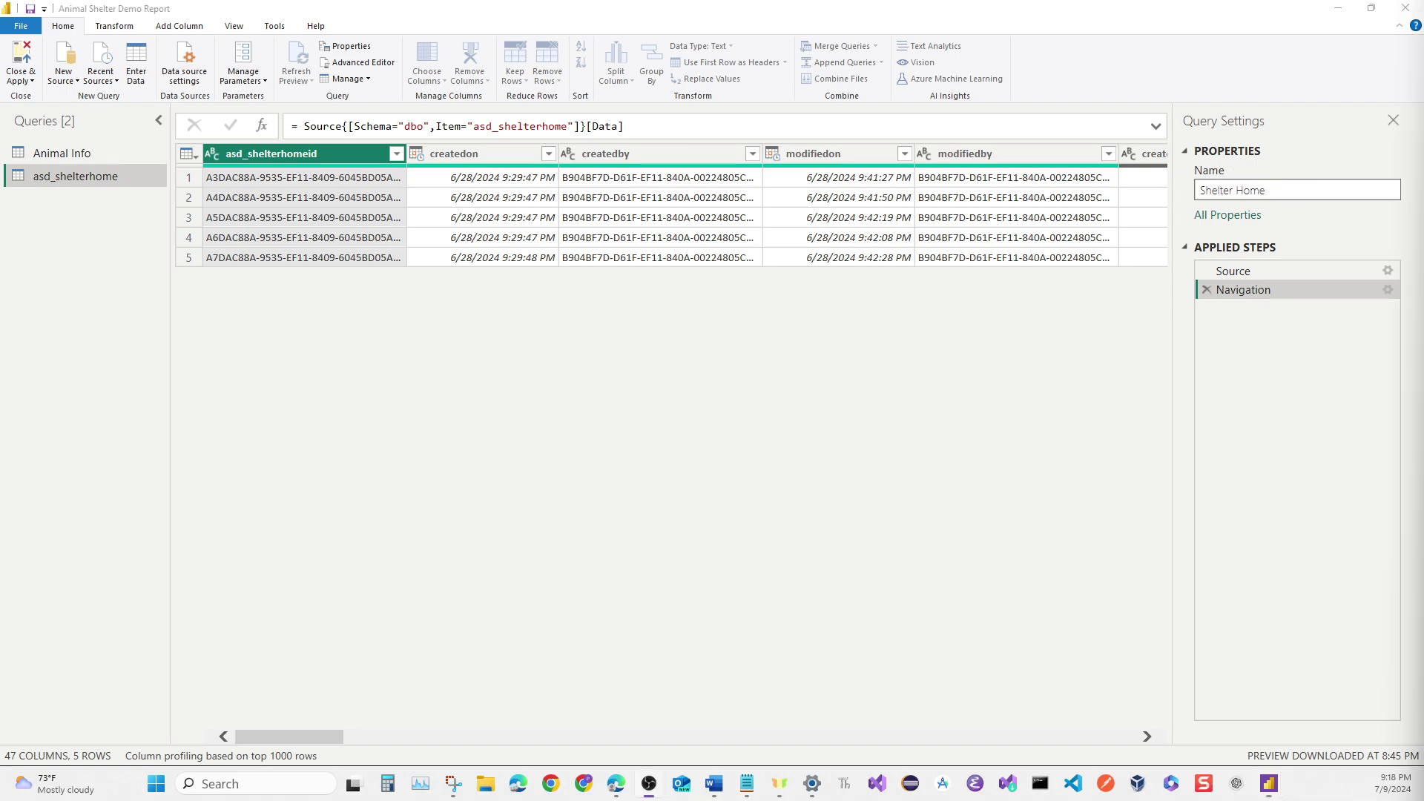
left_click(1266, 190)
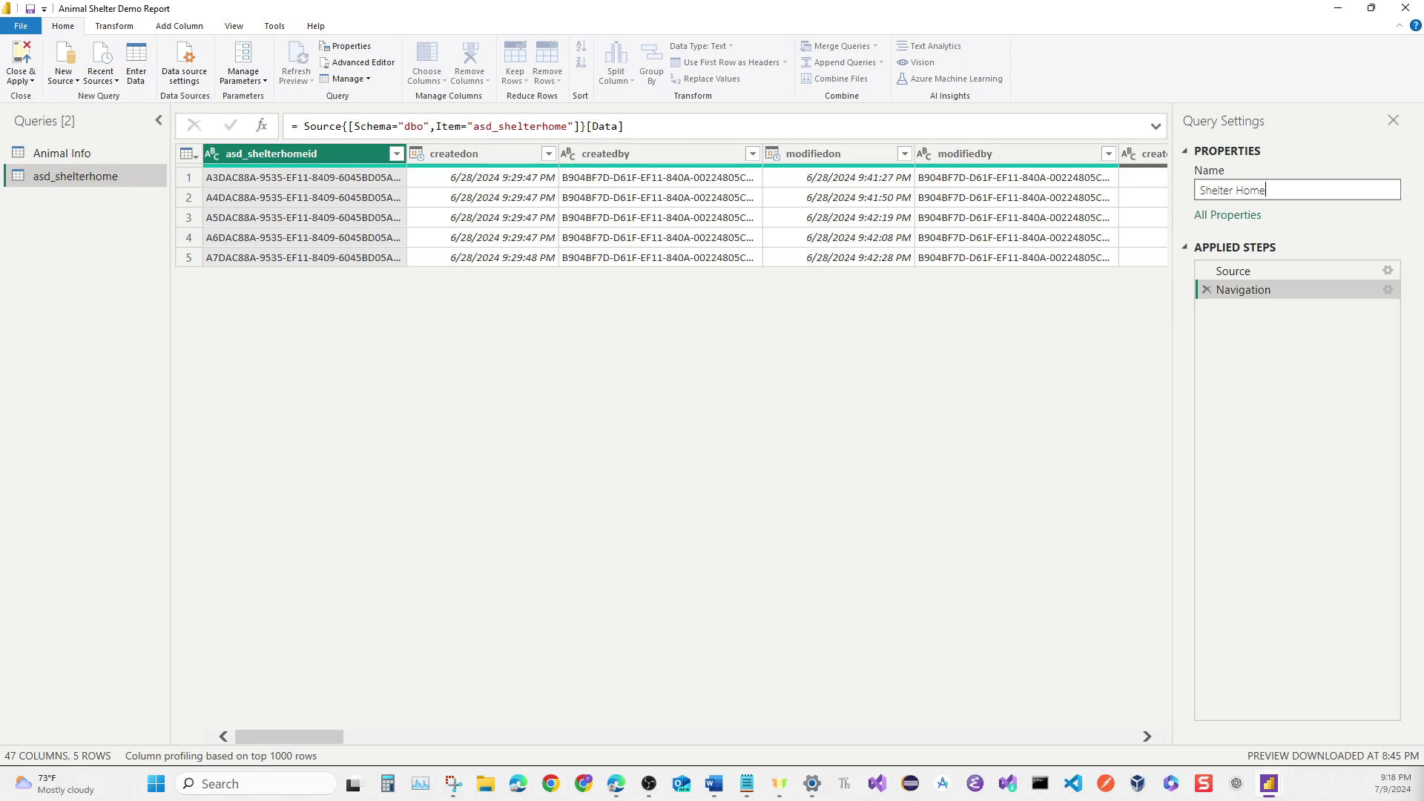
key("Return")
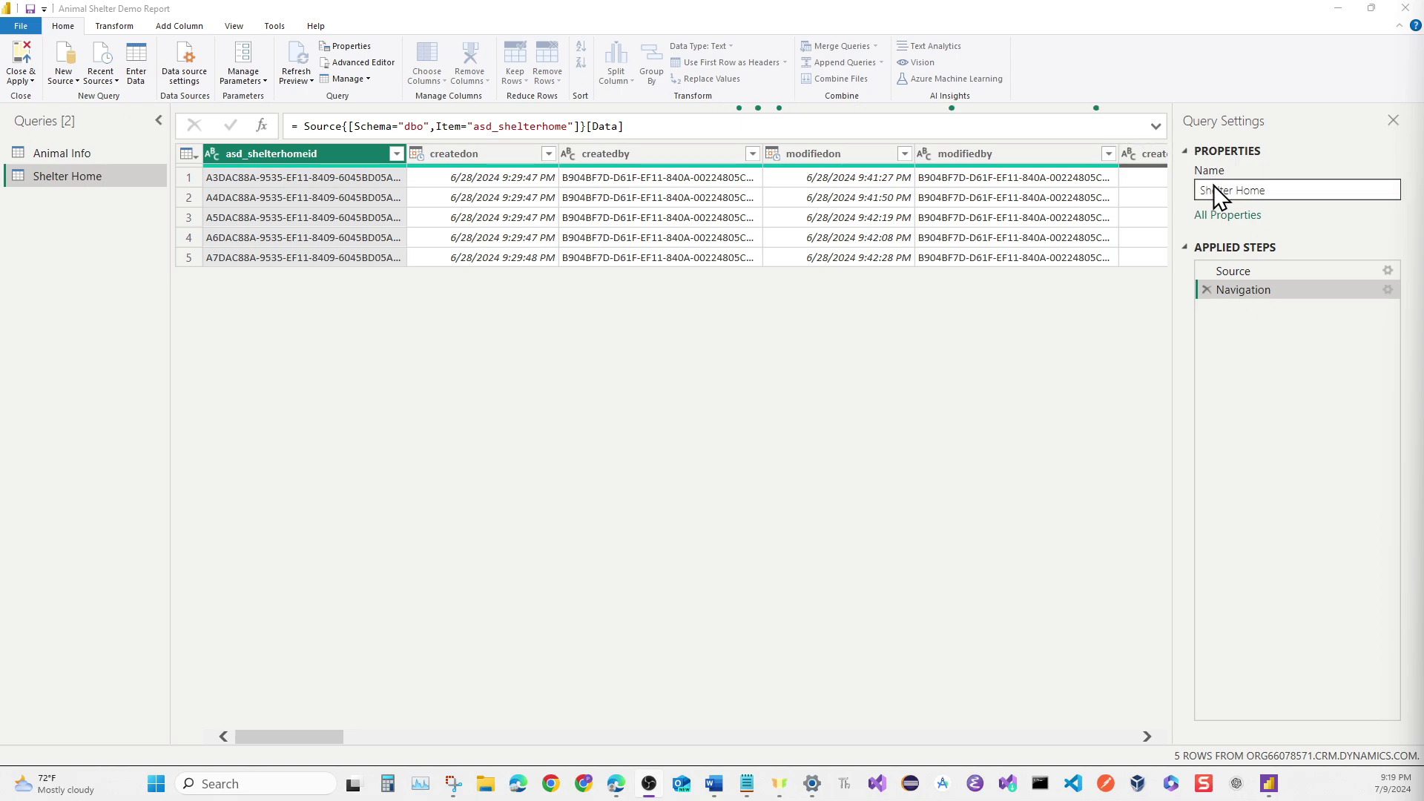
left_click(1282, 191)
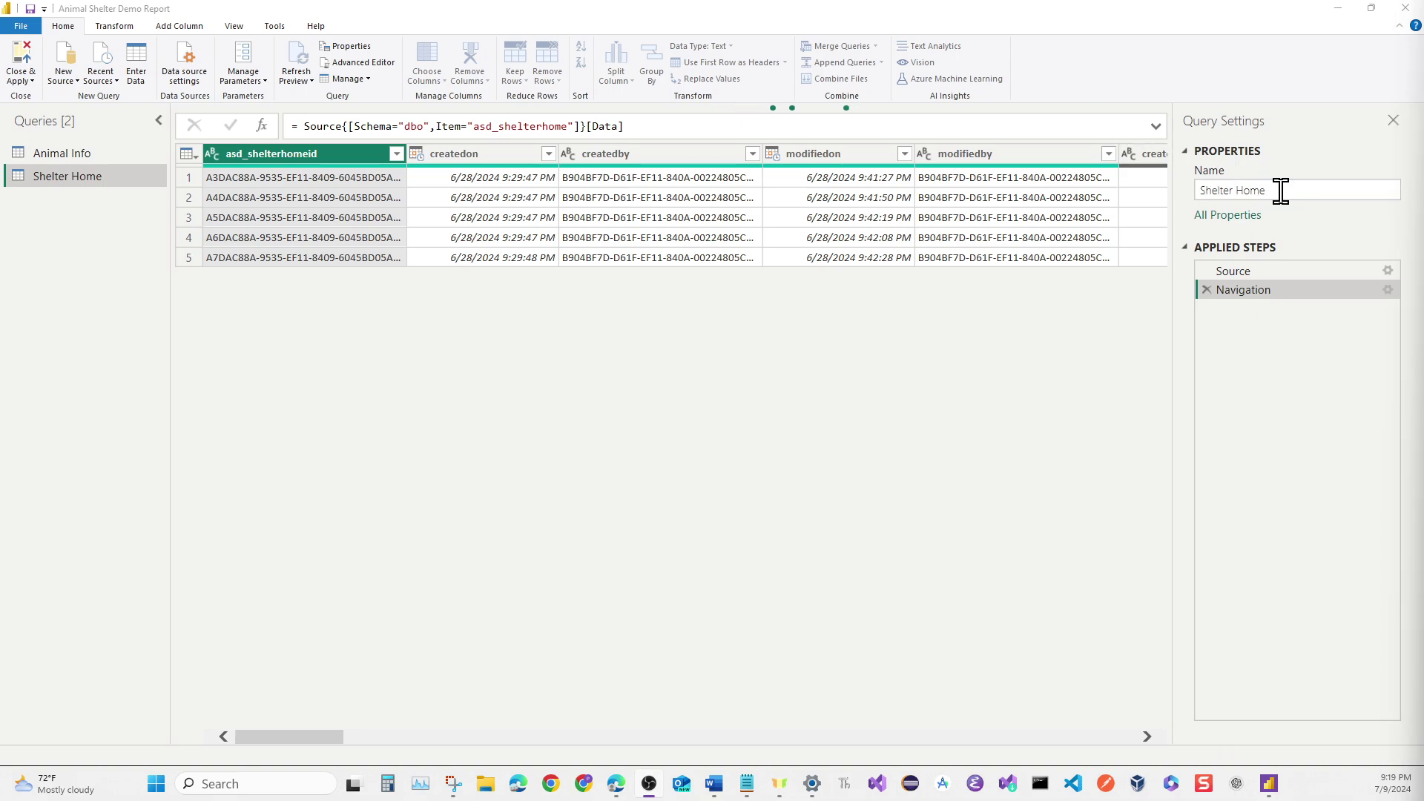
left_click(1281, 190)
left_click(585, 506)
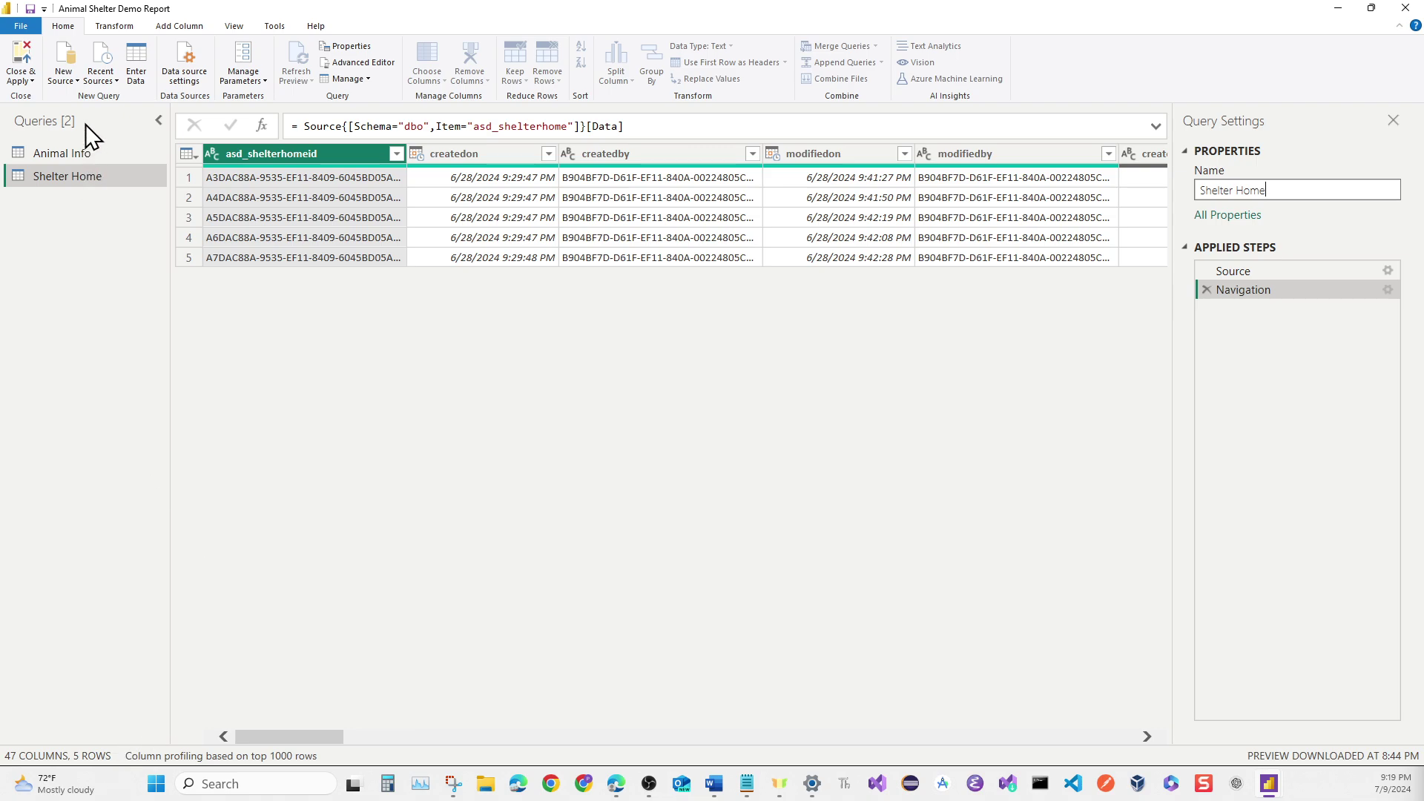
Keep only the asd_shelterhomeid, asd_shelterid, asd_sheltername, asd_shelterlocation, asd_sheltermanager, asd_sheltercapacity and asd_sheltertypes columns in the Shelter Home query.
left_click(69, 180)
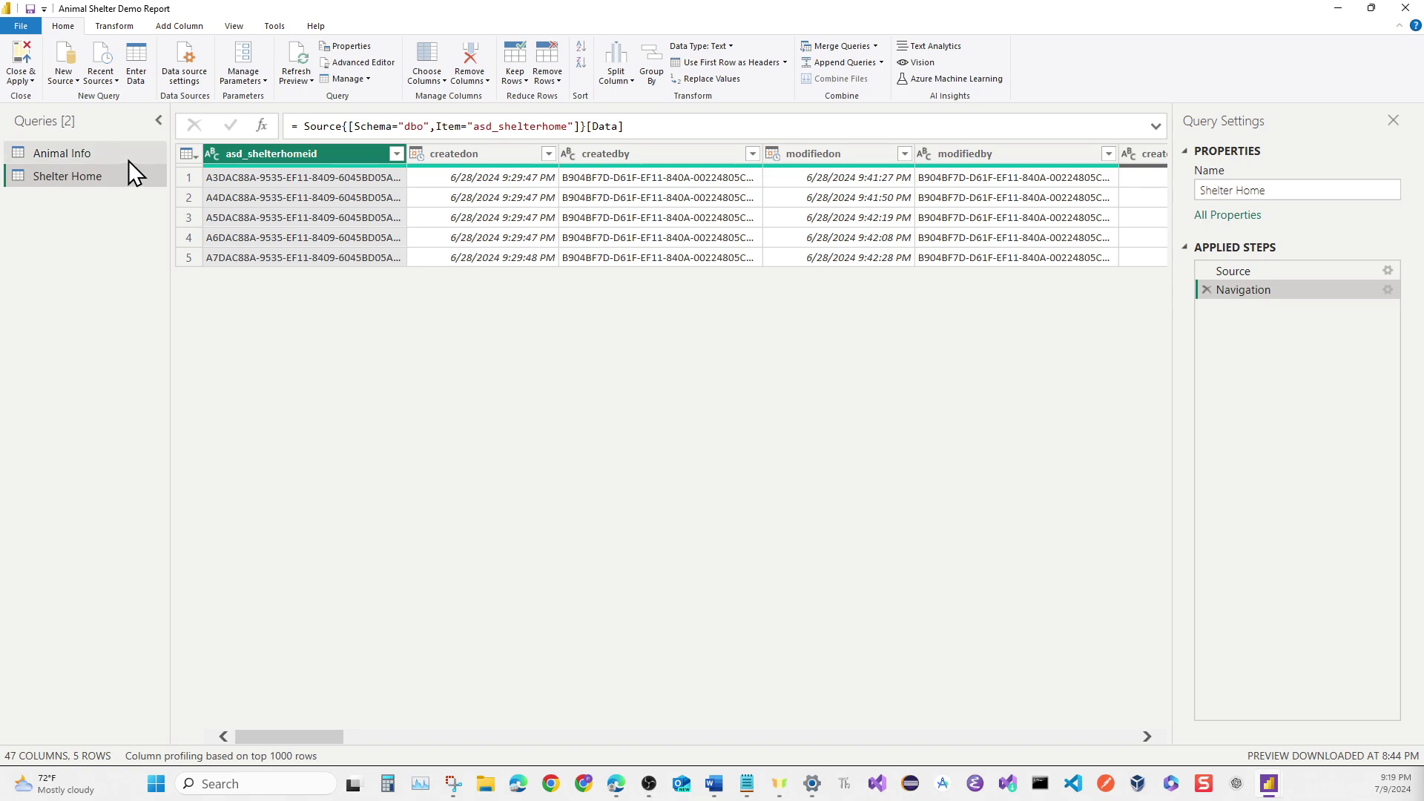
left_click(424, 54)
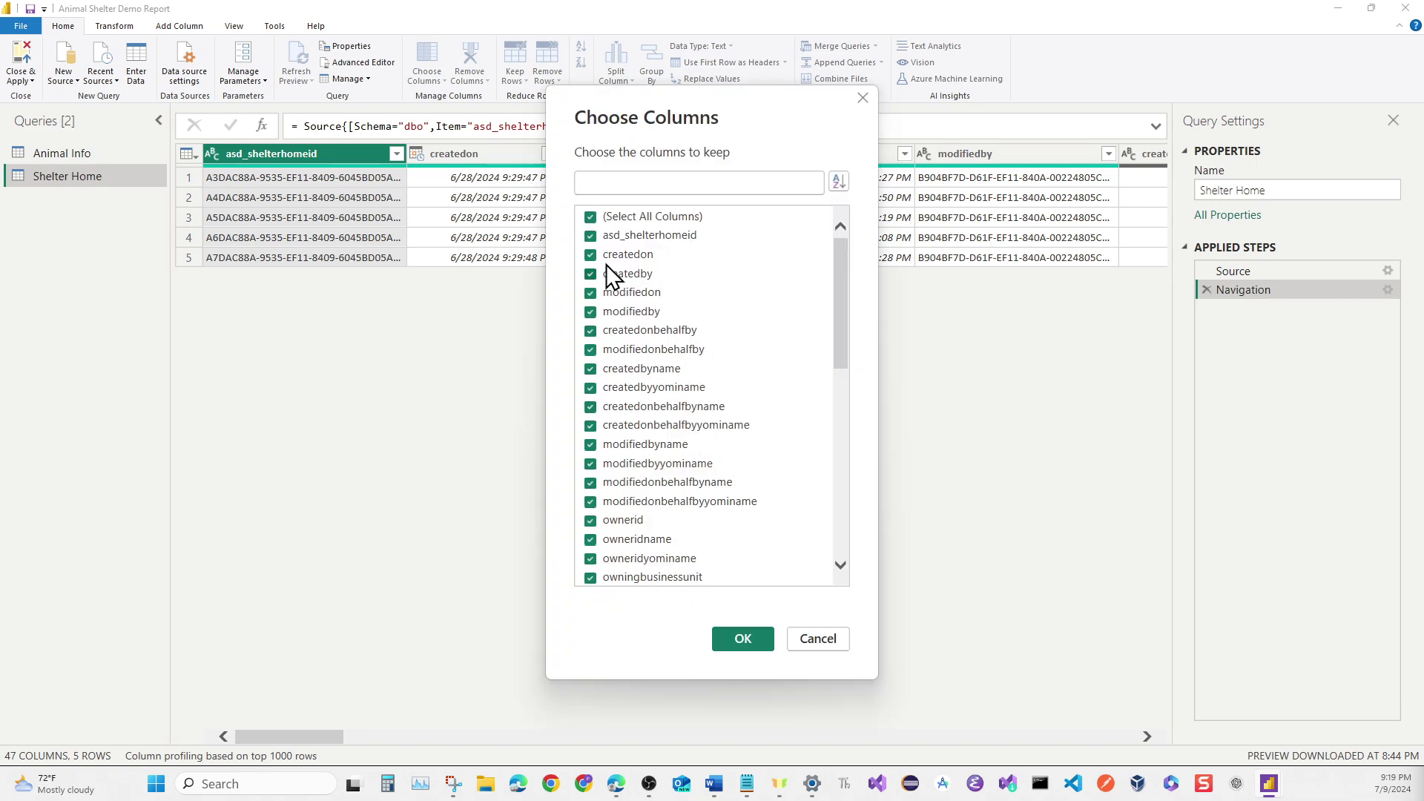
left_click(591, 219)
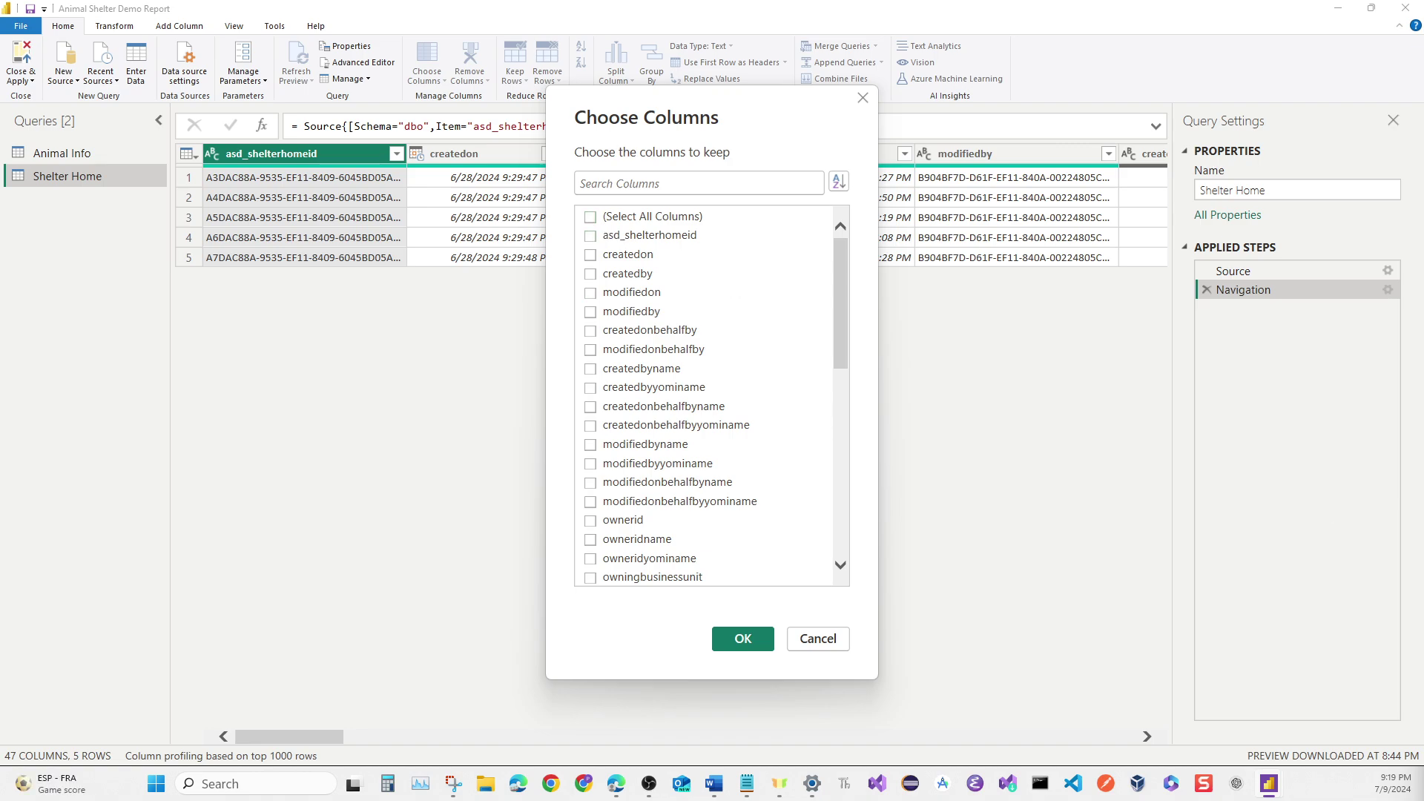
left_click(591, 236)
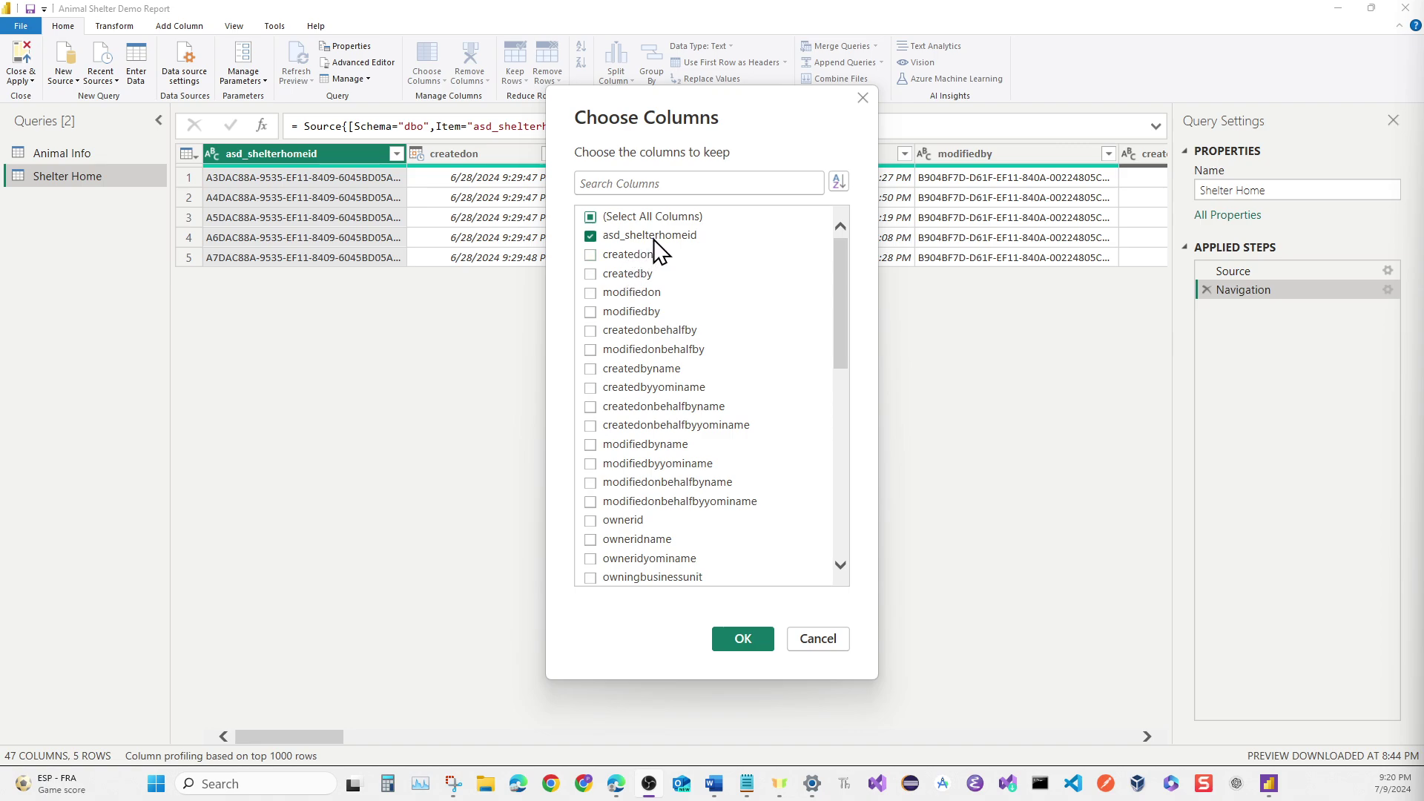
scroll(675, 366, "down", 7)
scroll(675, 364, "down", 1)
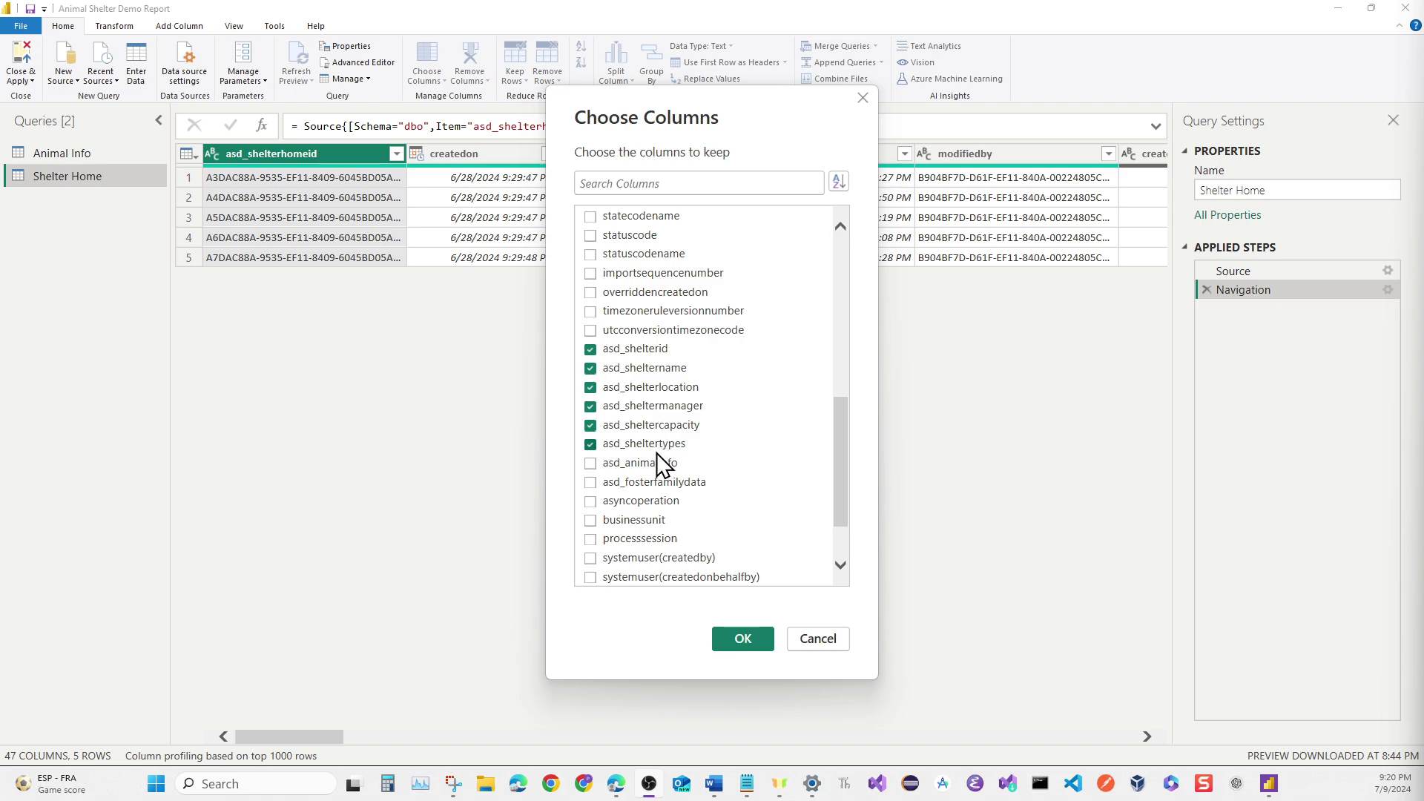
left_click(741, 639)
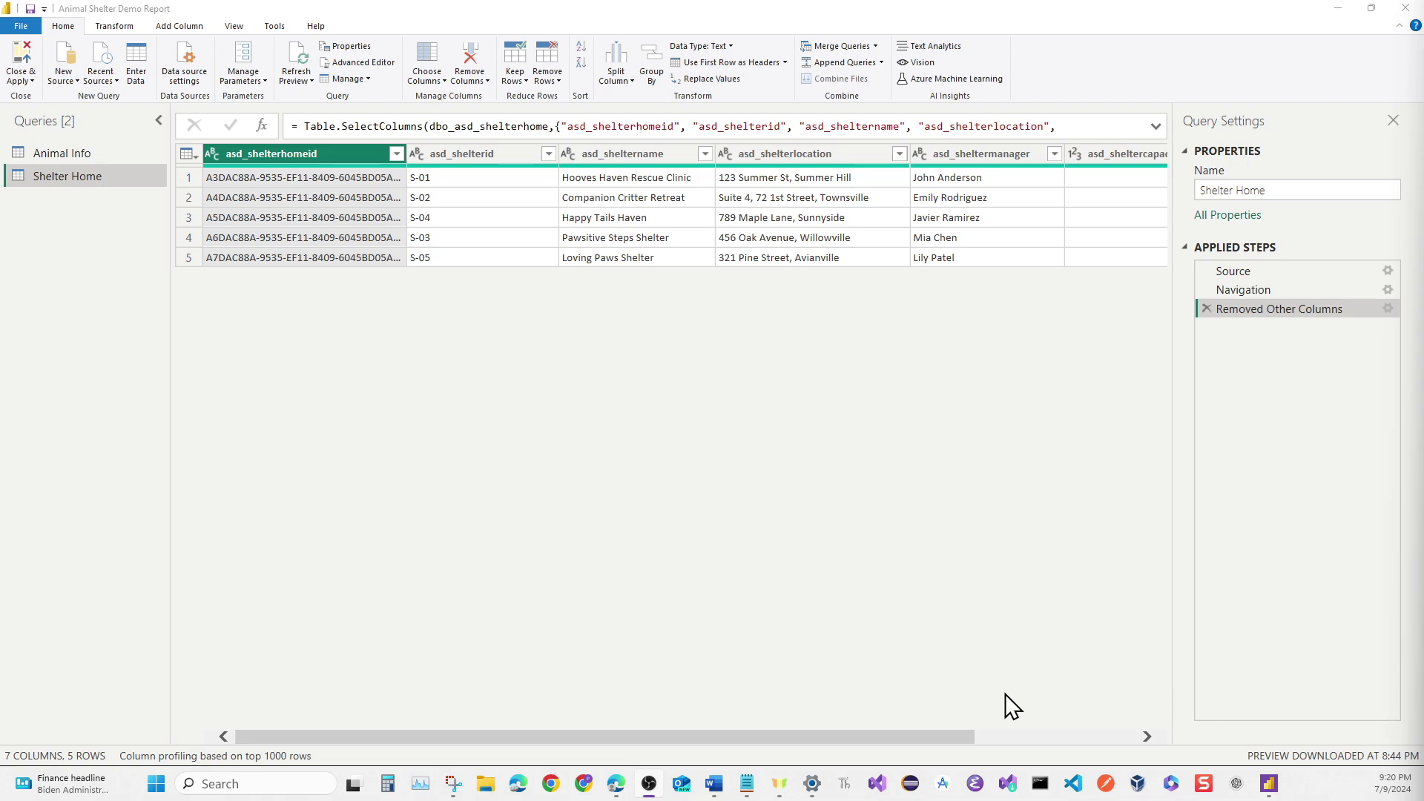
Review the remaining Shelter Home columns, and close and apply the query changes to the report.
left_click_drag(945, 735, 1119, 742)
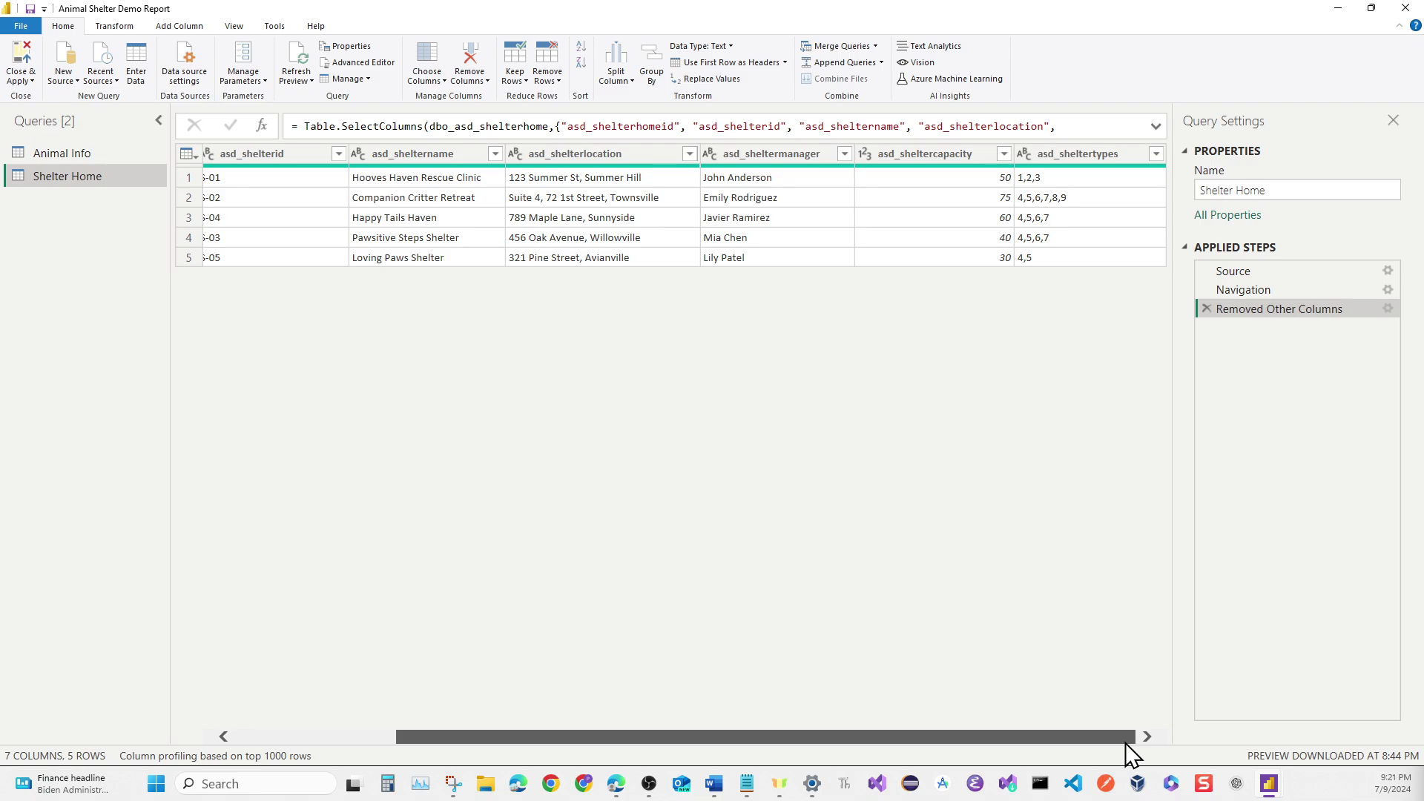
left_click_drag(1118, 742, 940, 719)
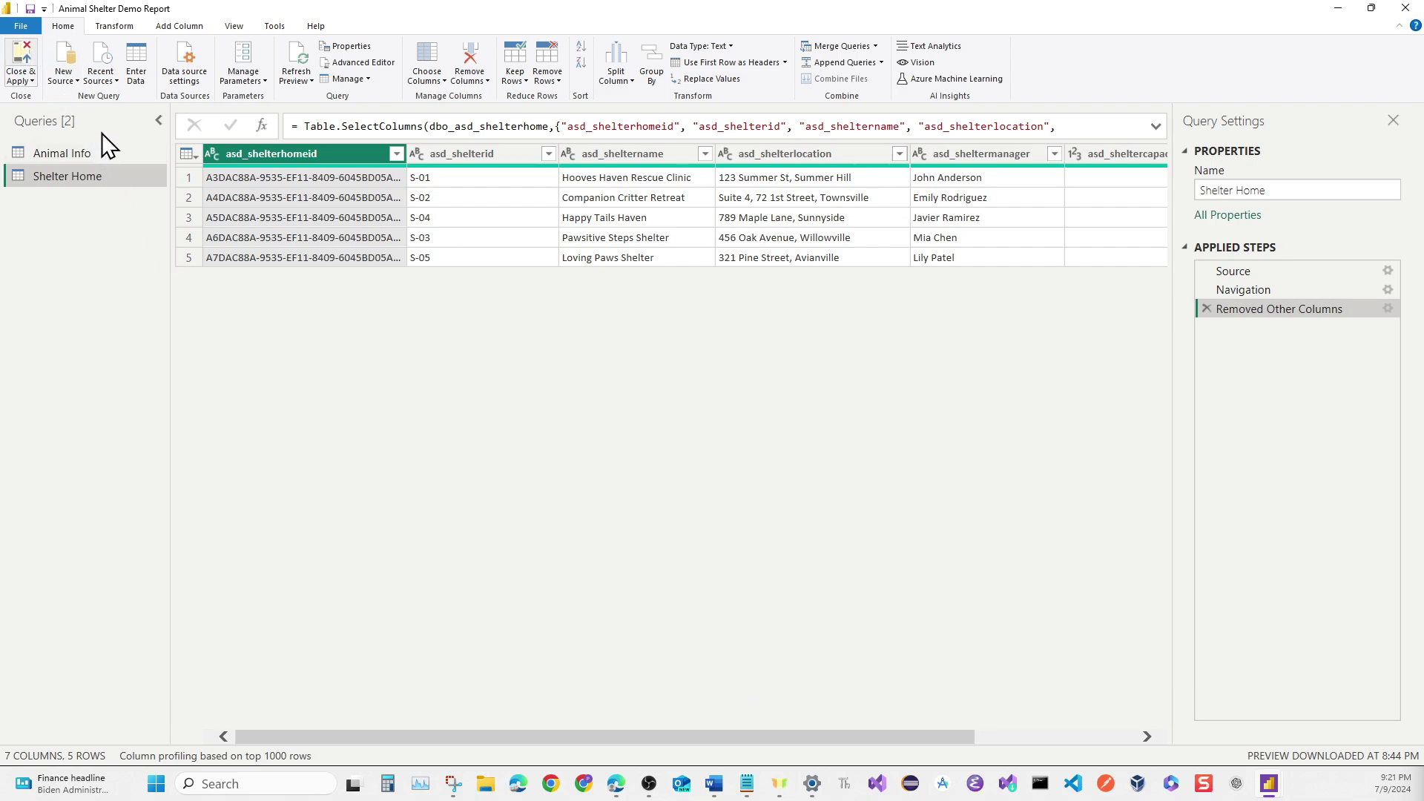
key("alt+F4")
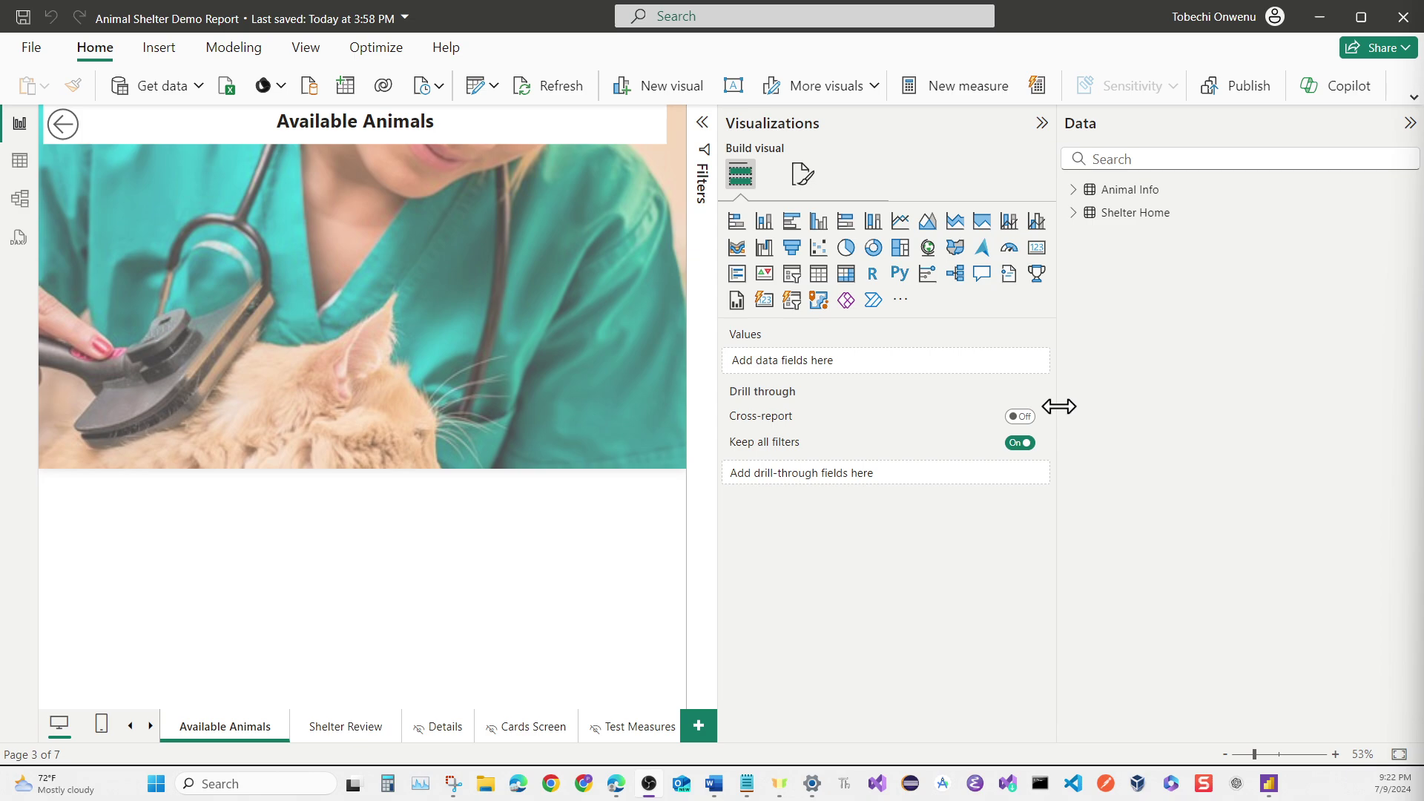
Insert an empty table visual on the Available Animals page and move it down toward the middle of the page.
left_click_drag(1060, 408, 1284, 429)
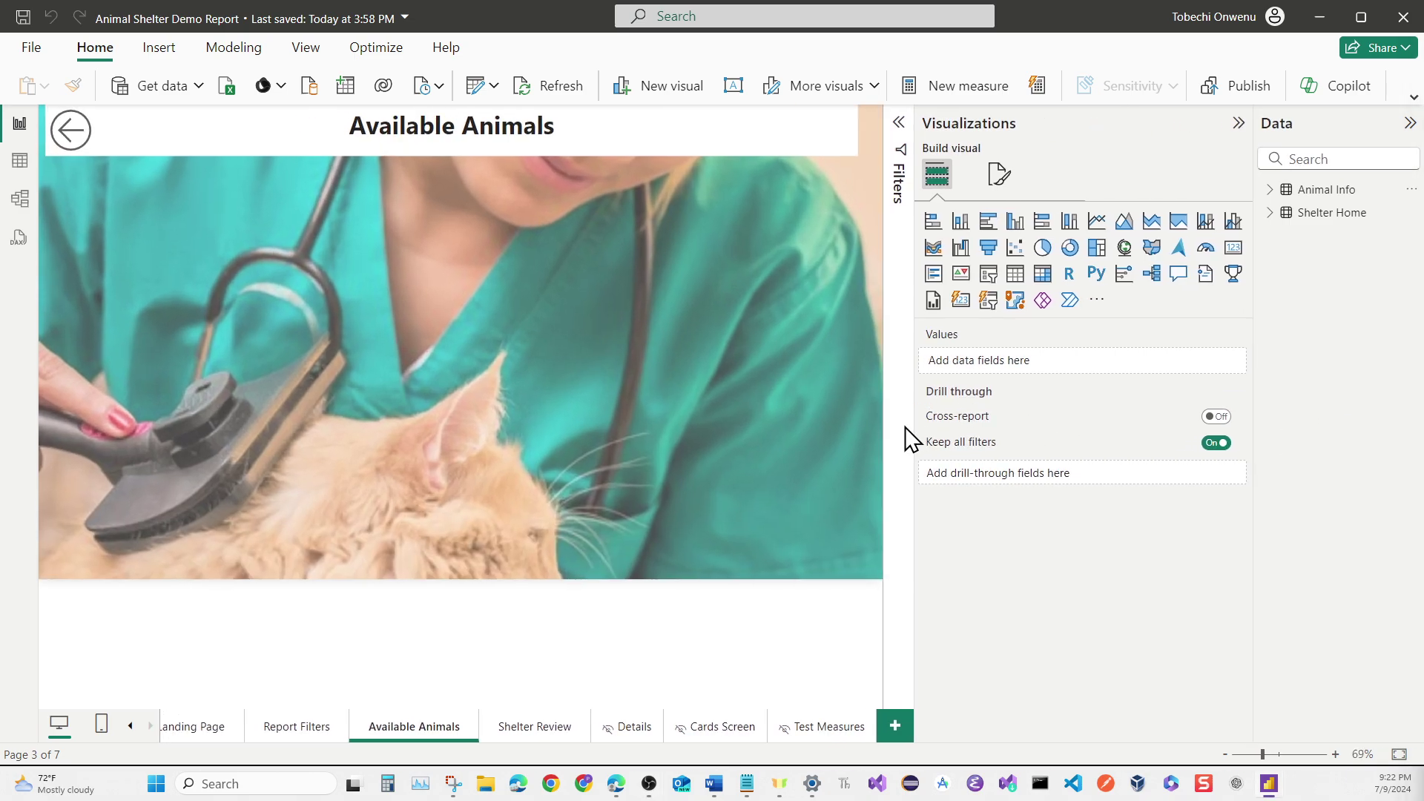
left_click_drag(916, 425, 987, 423)
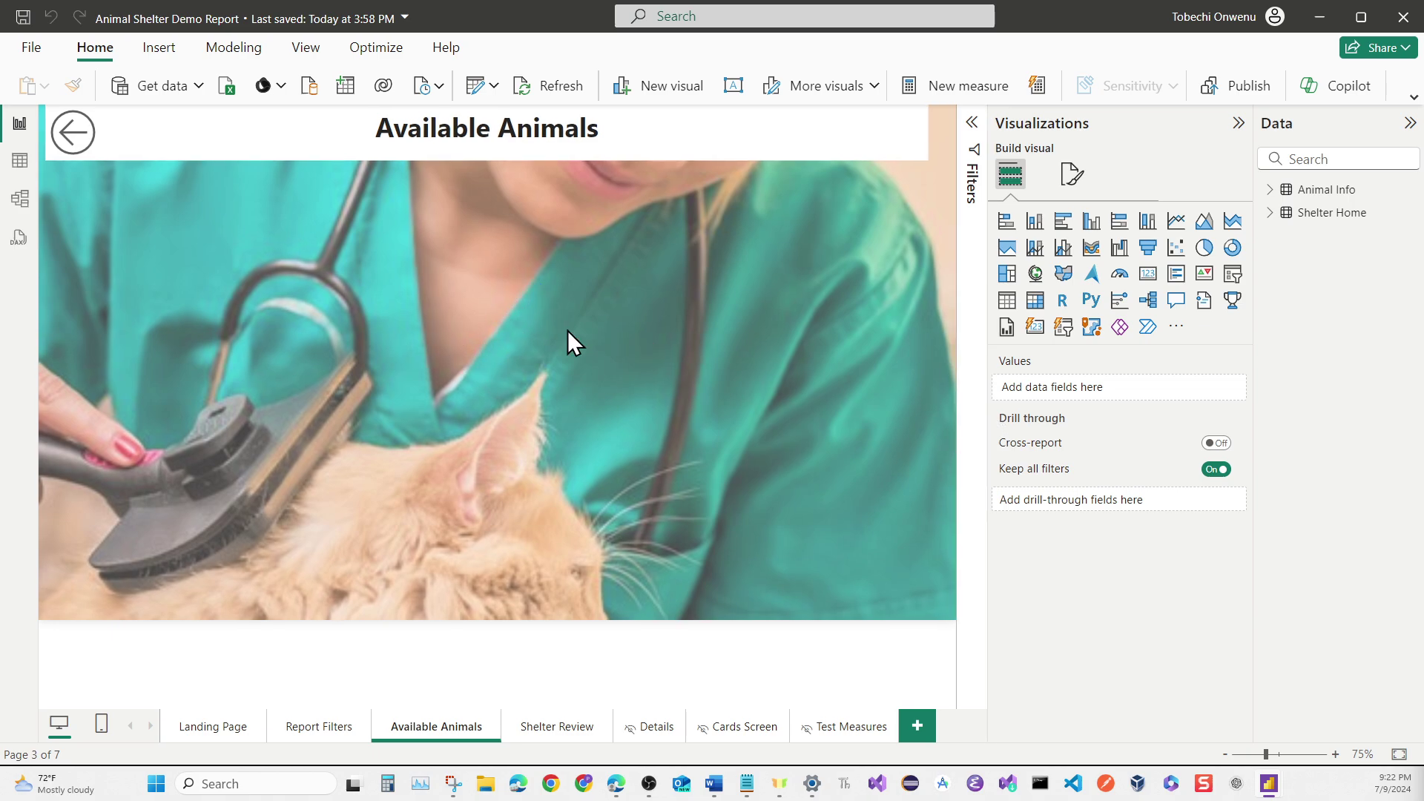
left_click(1006, 301)
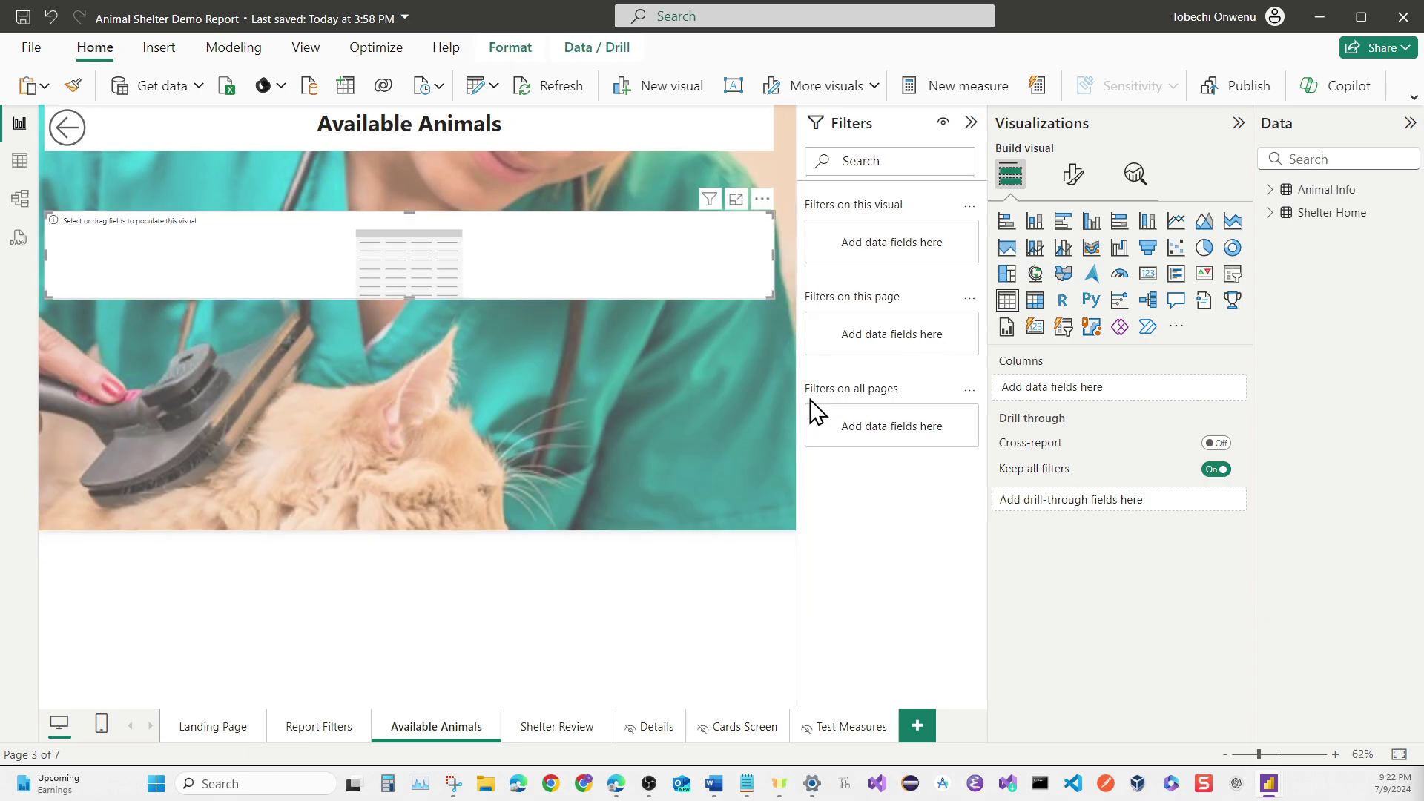
left_click(970, 123)
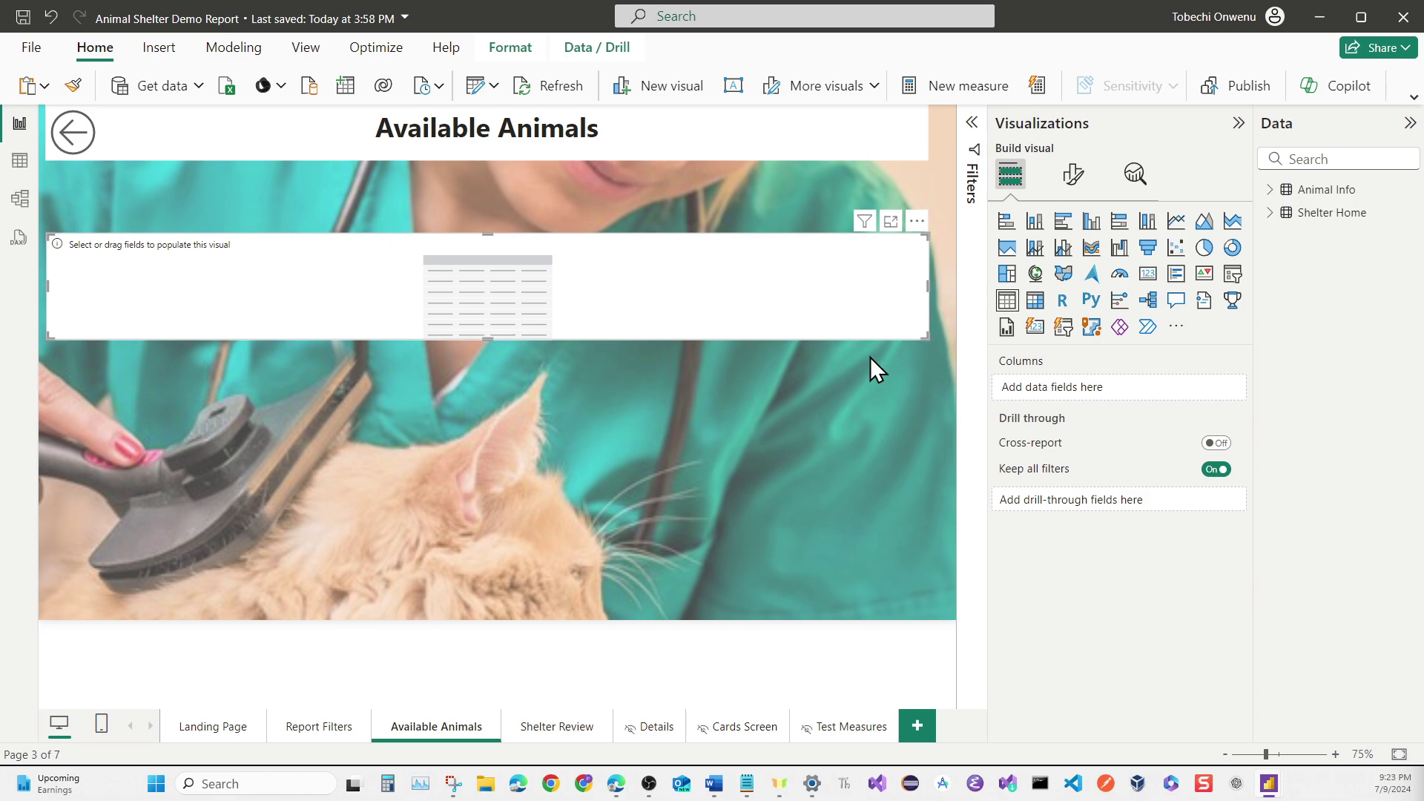
left_click_drag(564, 257, 577, 351)
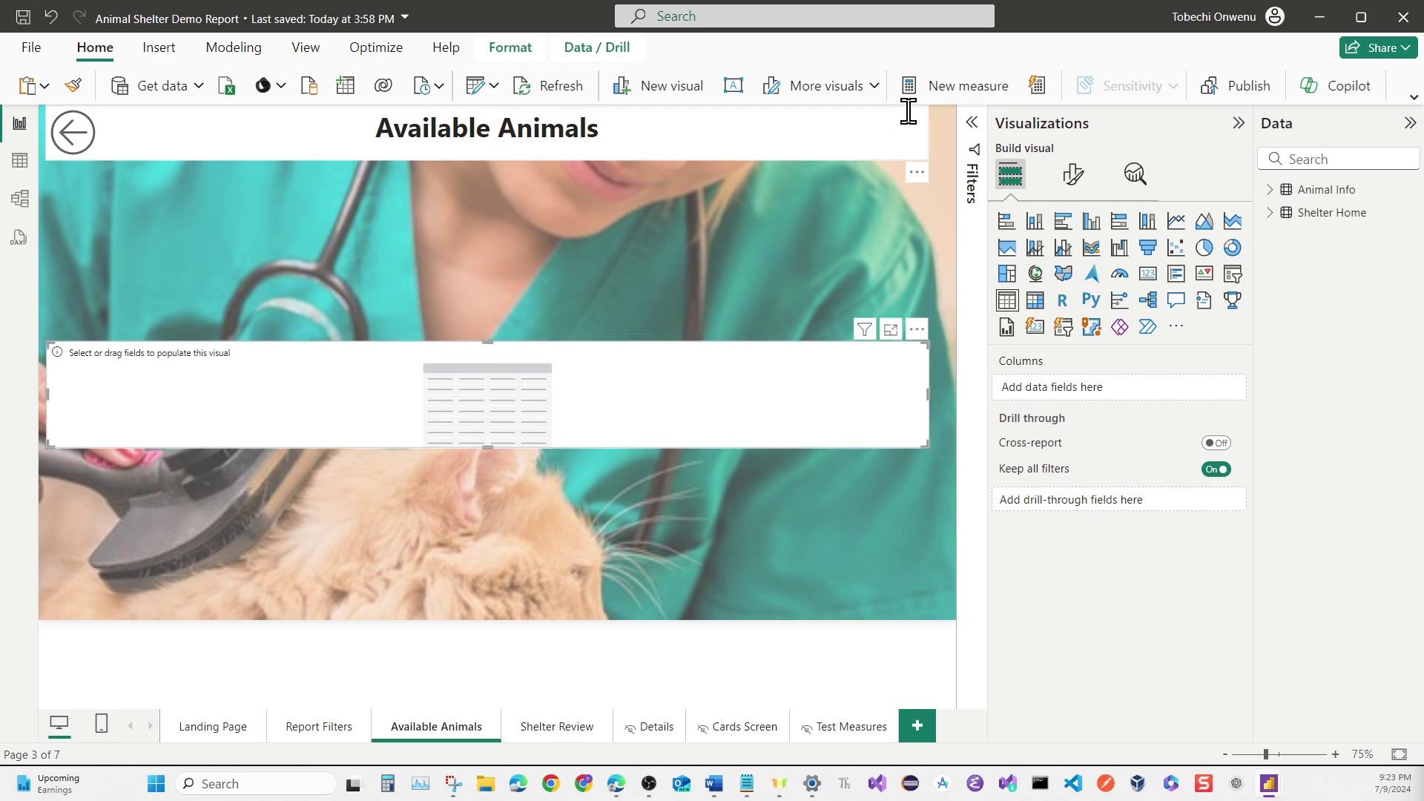
Widen the Available Animals title box and the empty table slightly to the same right edge, and move the table up a little.
left_click(931, 136)
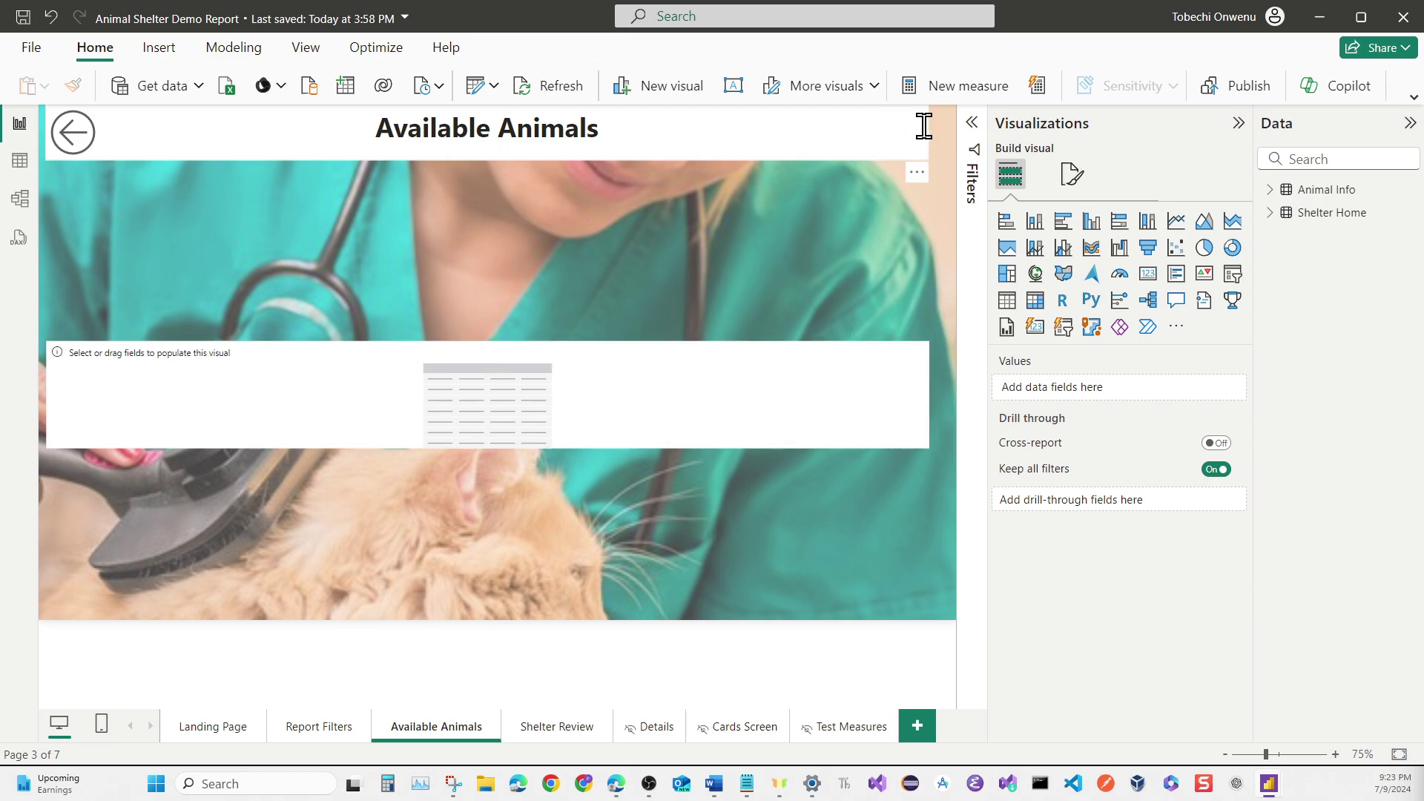
left_click(929, 123)
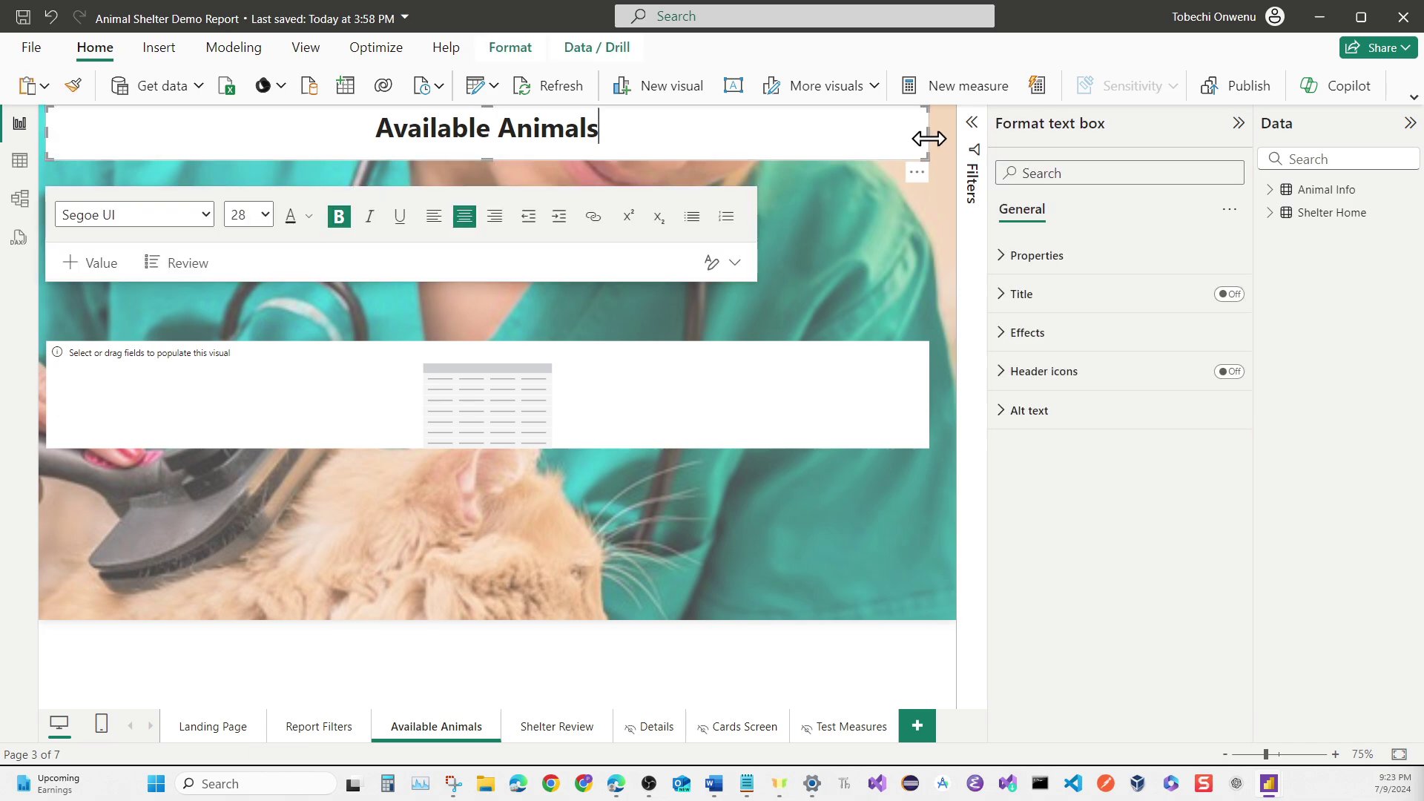
left_click(936, 139)
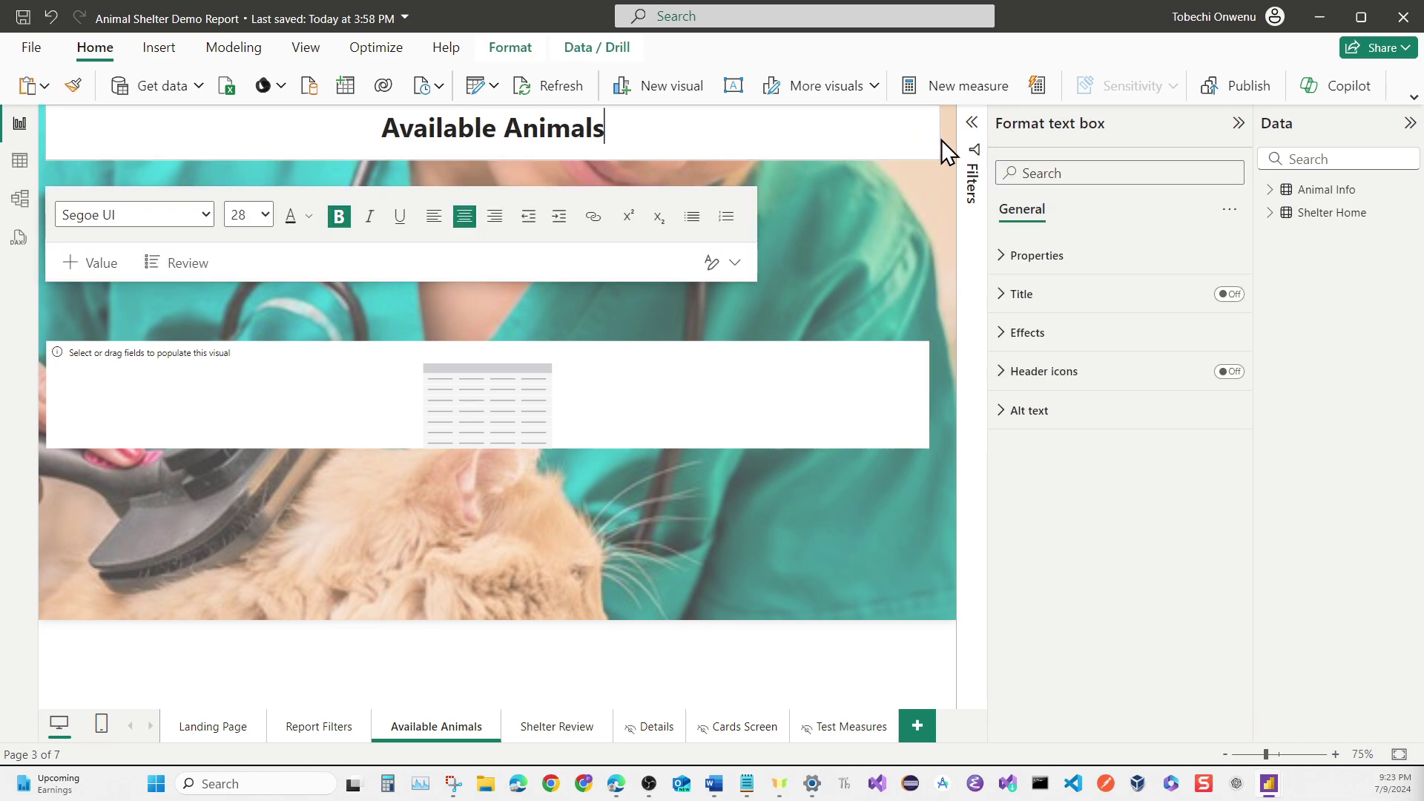
left_click(927, 389)
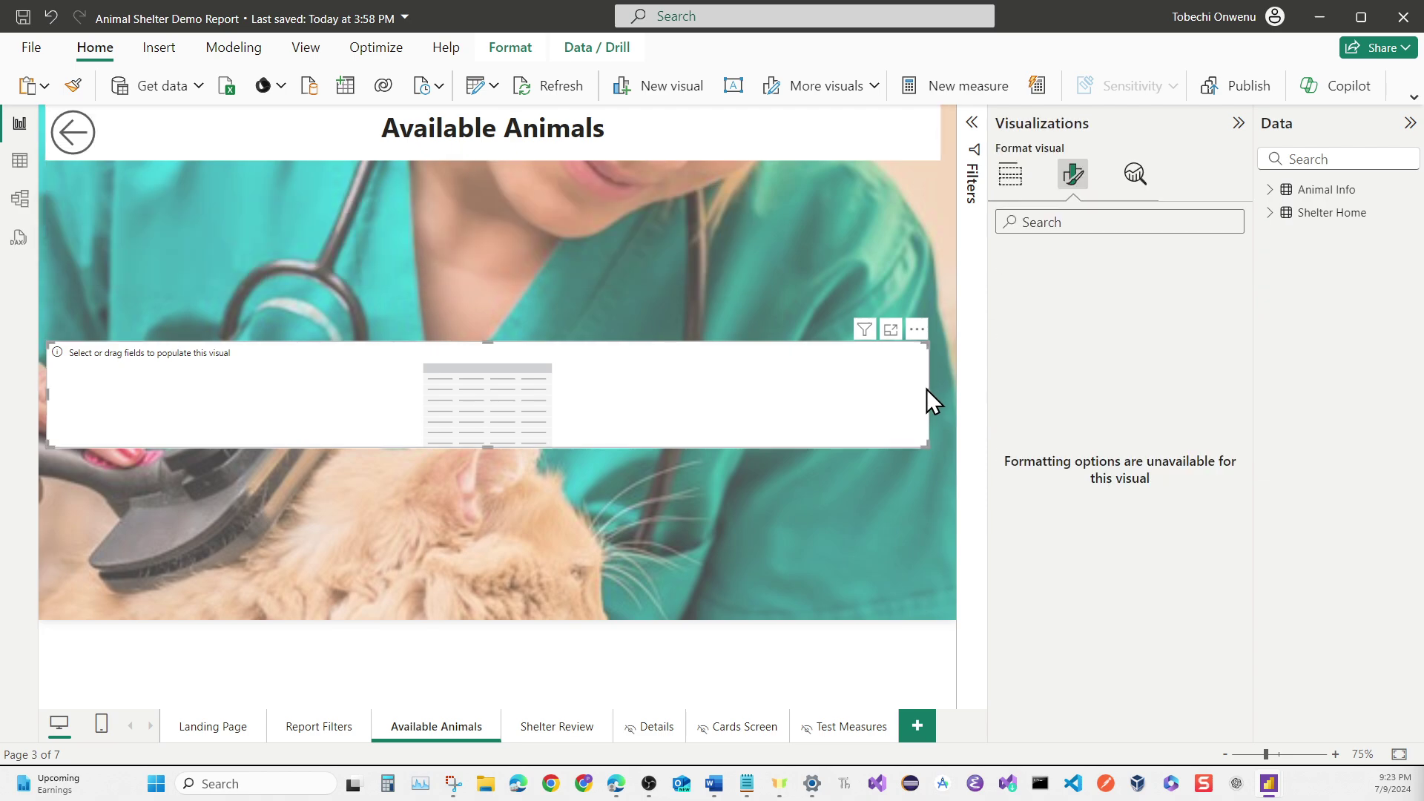
left_click_drag(927, 391, 936, 386)
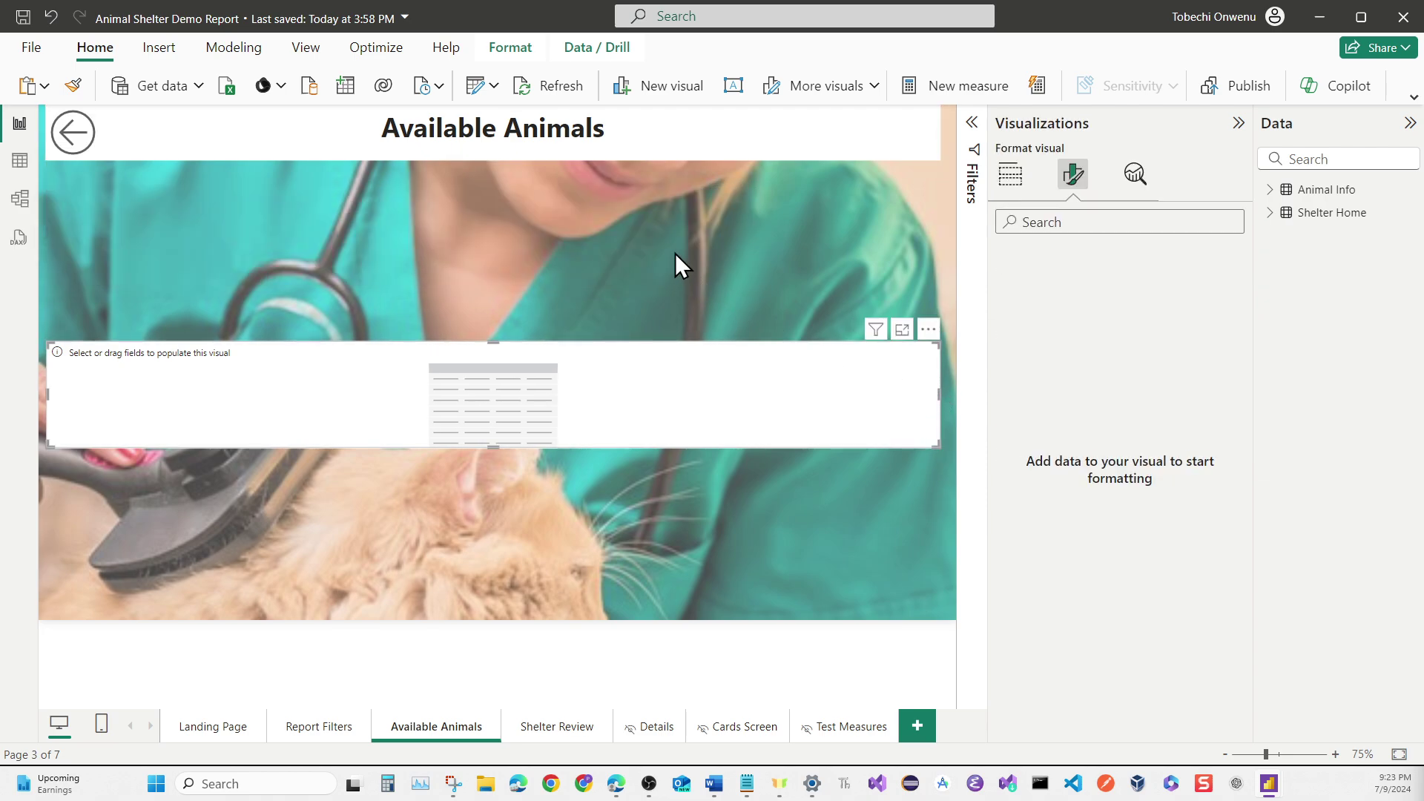
left_click(547, 242)
left_click(626, 422)
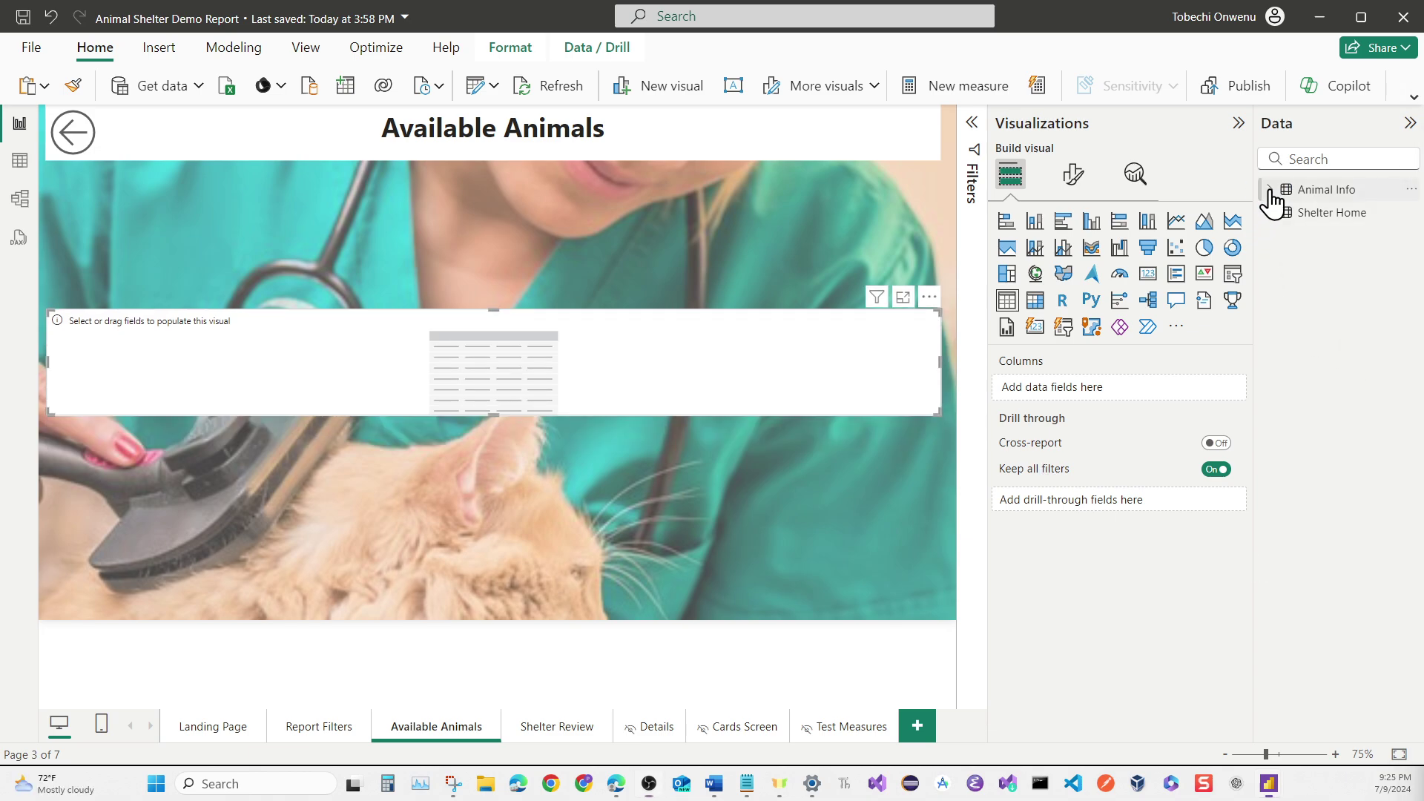
Add Animal Name, Animal Type, Animal Age, Animal Sex, Animal Medical Conditions, Animals Medical Treatments and Animal Shelter Status from Animal Info to the table.
left_click(1270, 192)
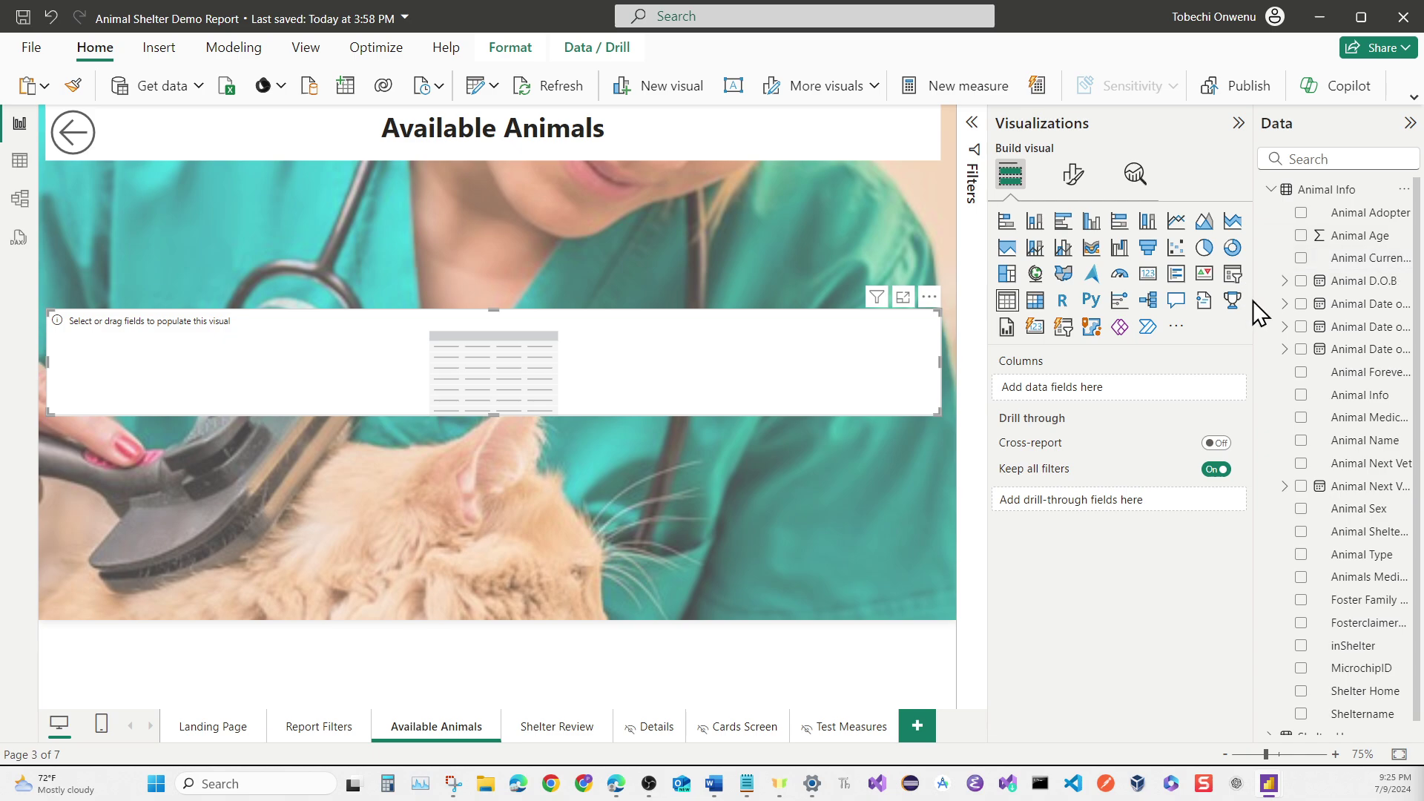
left_click_drag(1218, 294, 1062, 308)
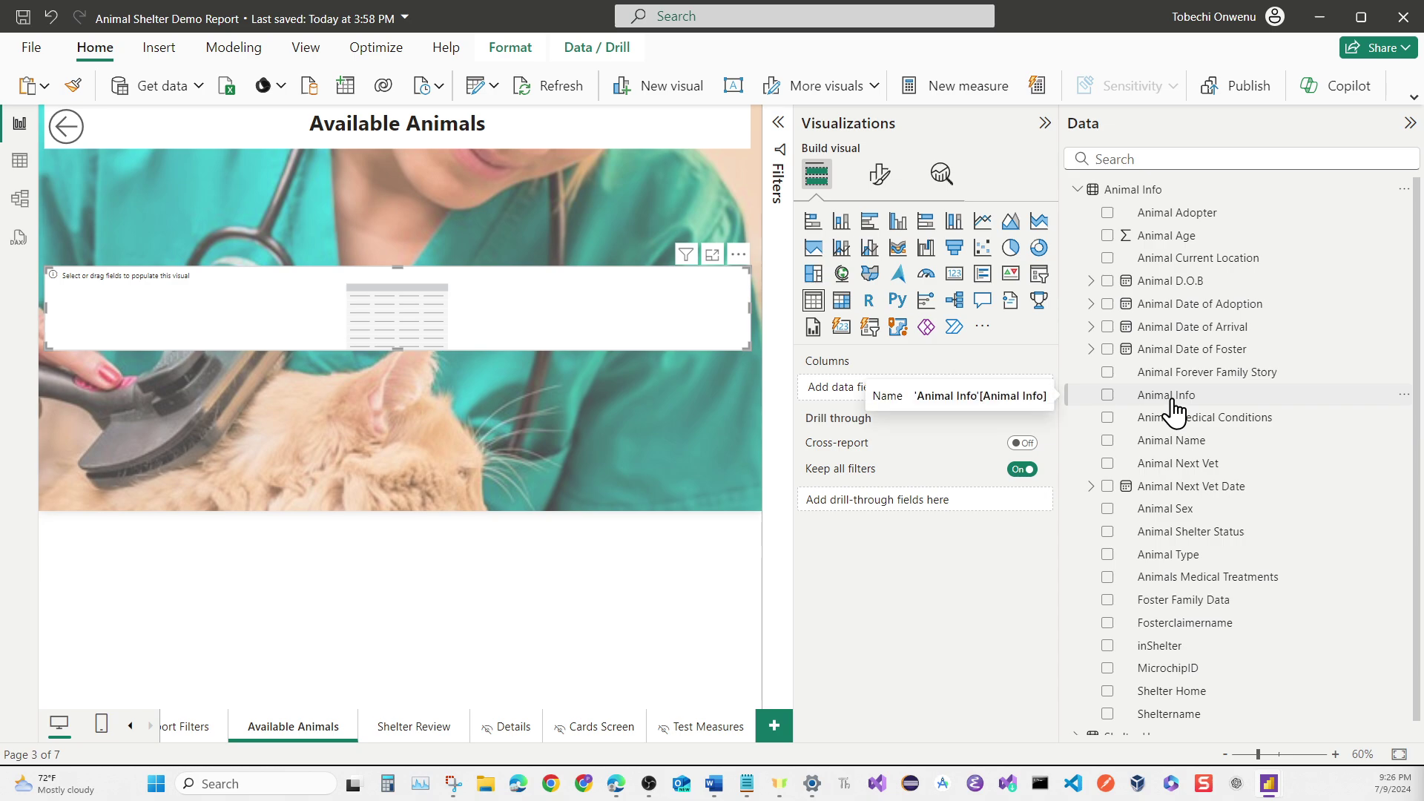
scroll(1174, 408, "down", 1)
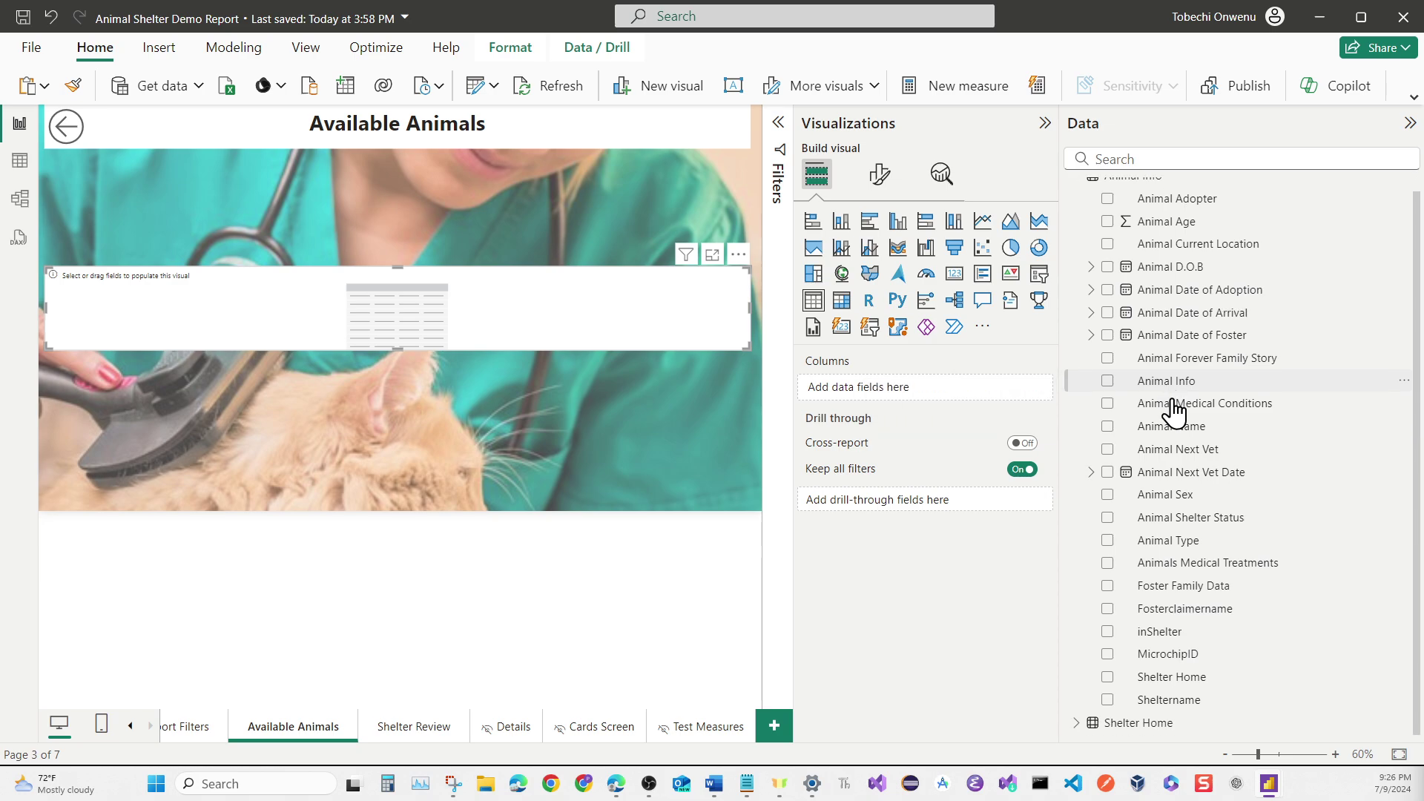
left_click(1107, 427)
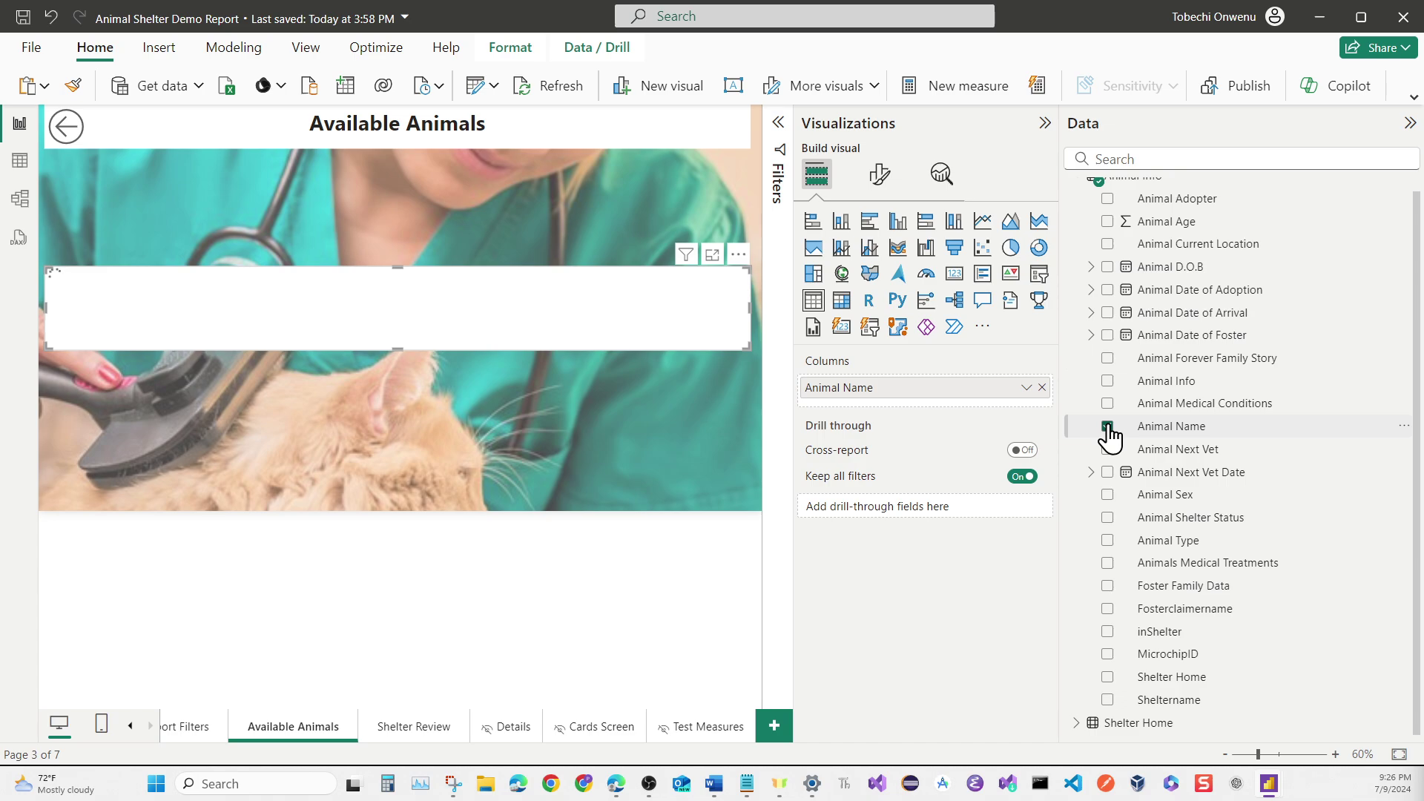
left_click(1107, 541)
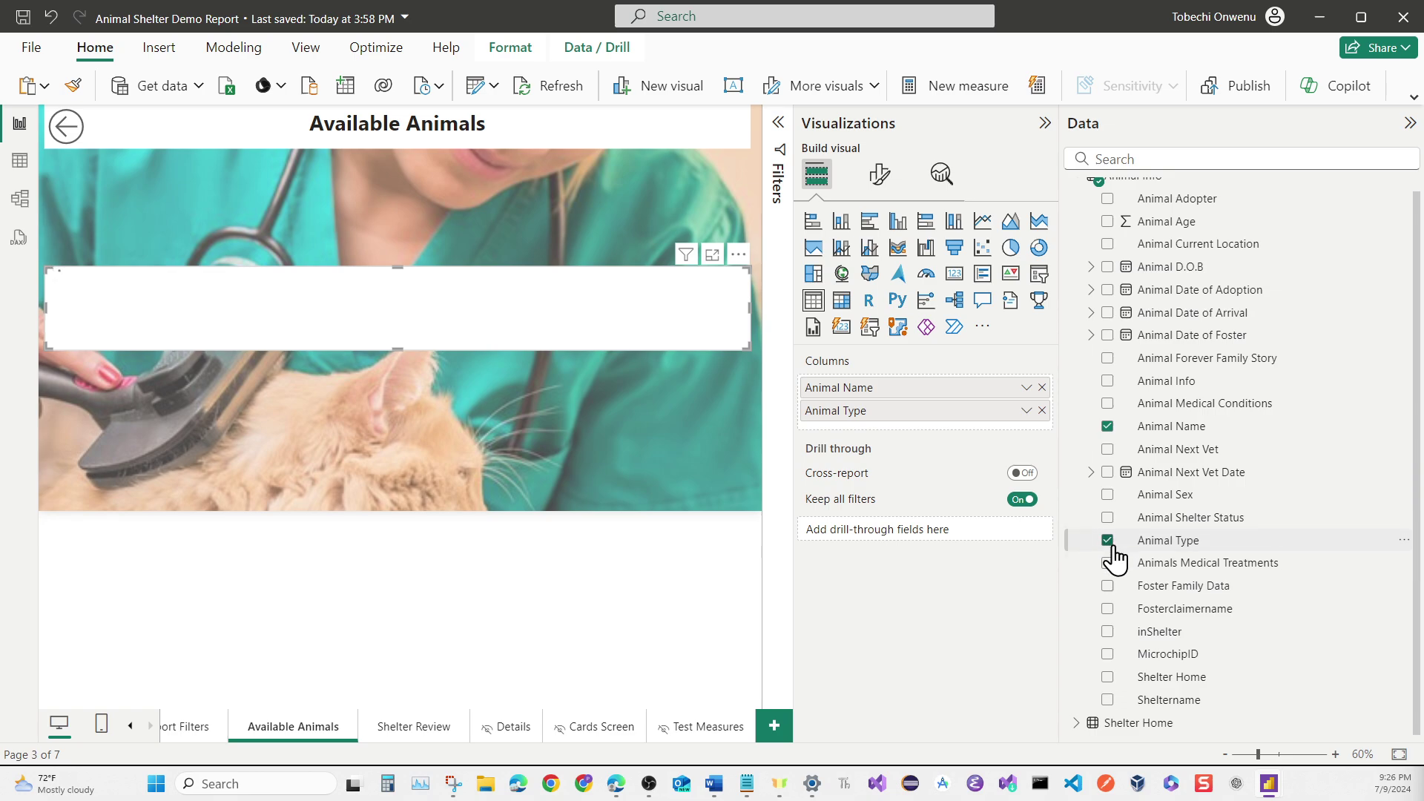
left_click(1110, 226)
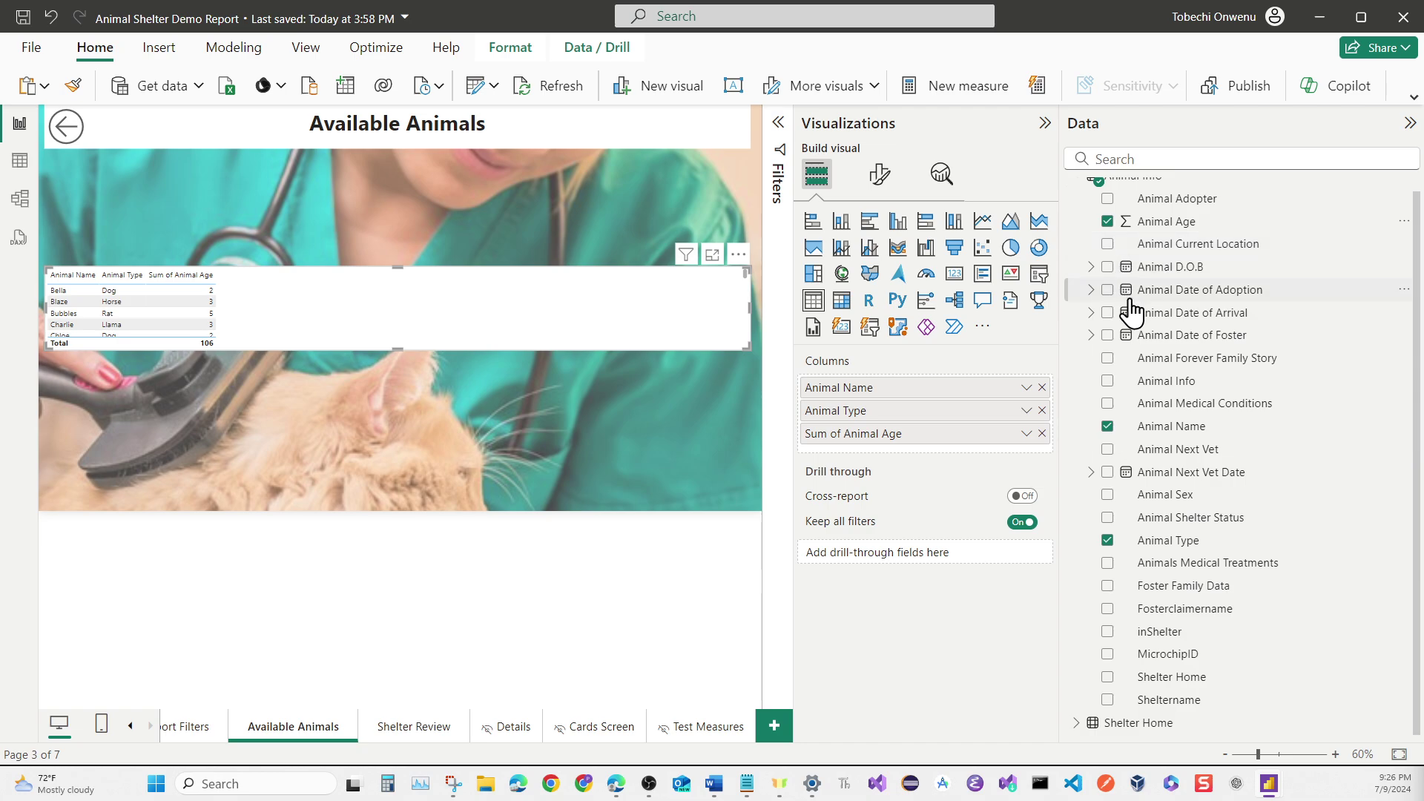
left_click(1108, 496)
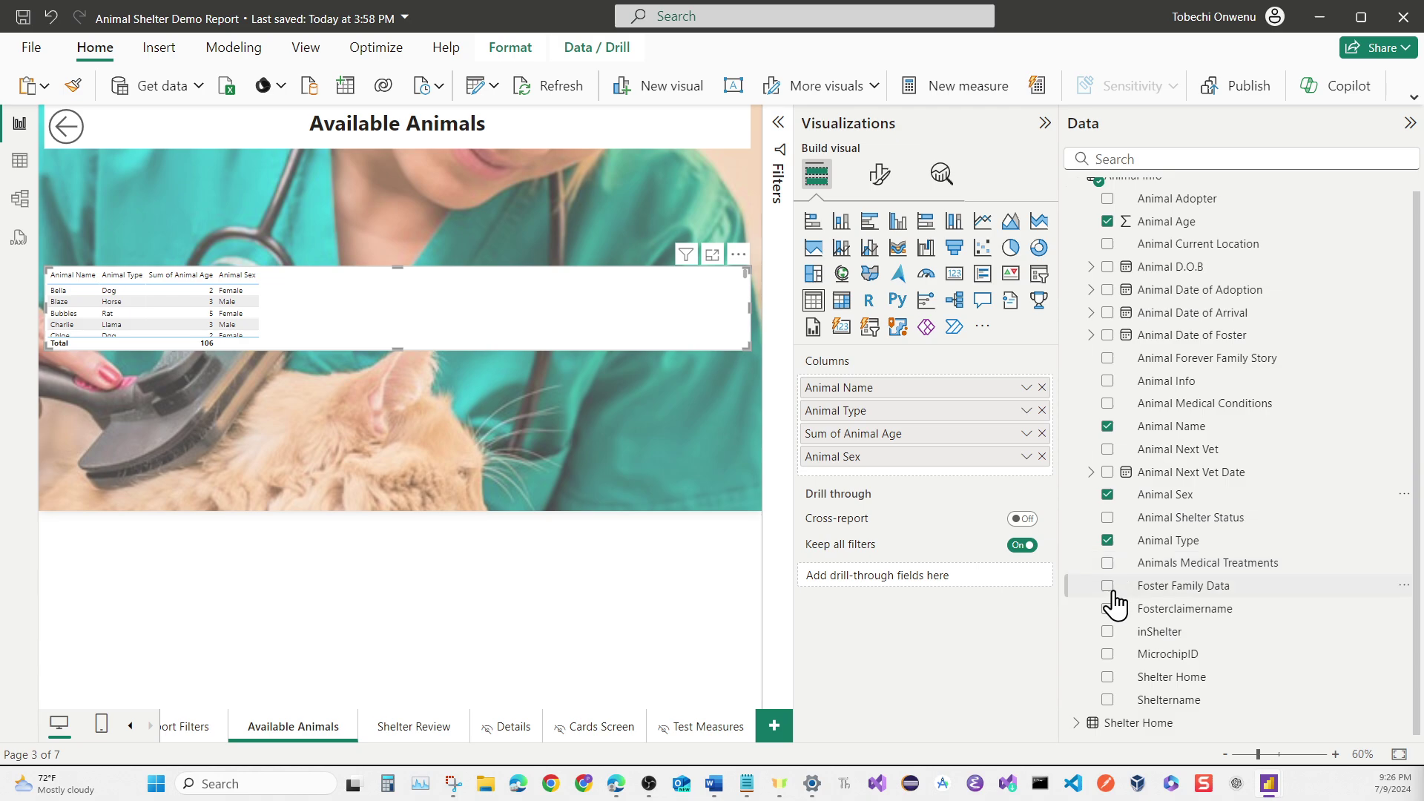
left_click(1109, 405)
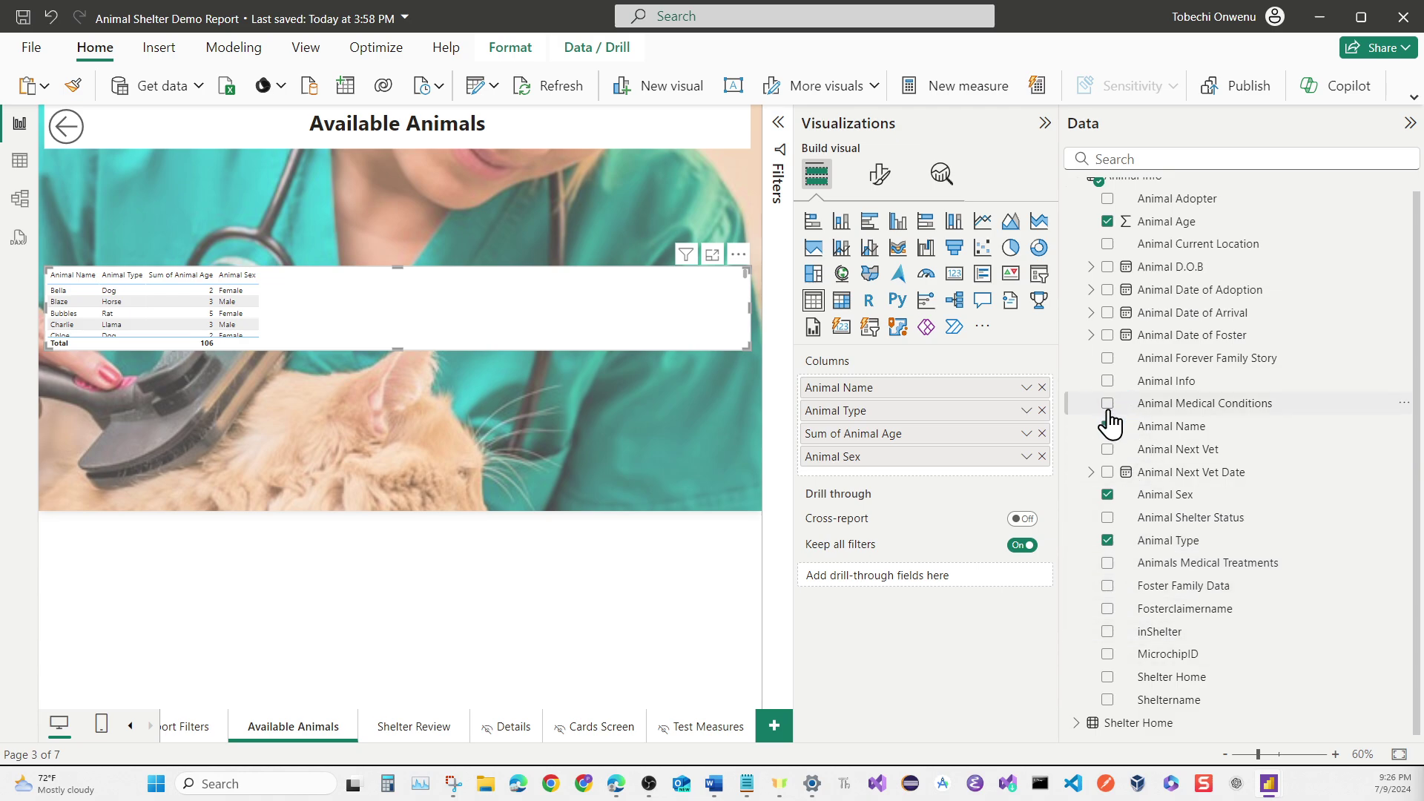
left_click(1107, 565)
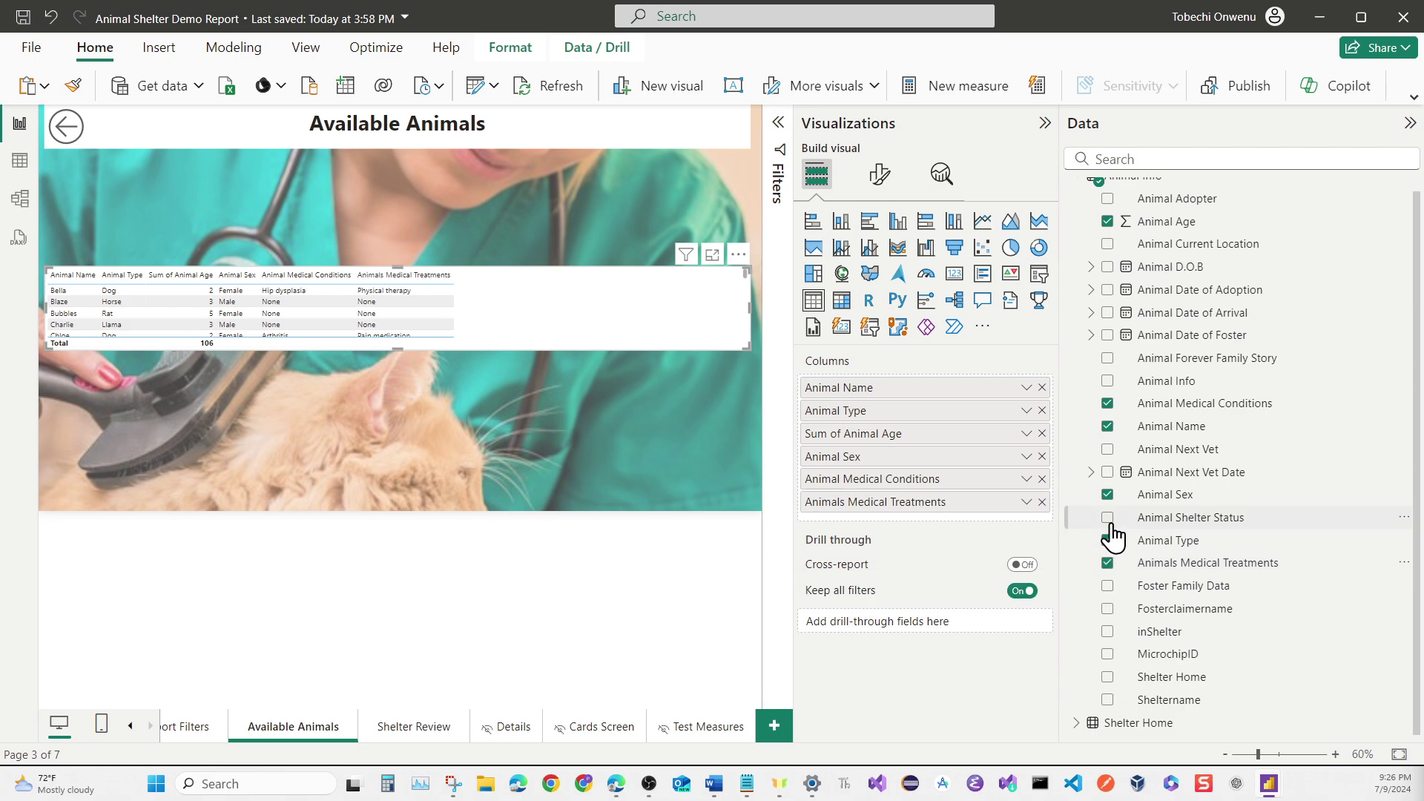
left_click(1109, 519)
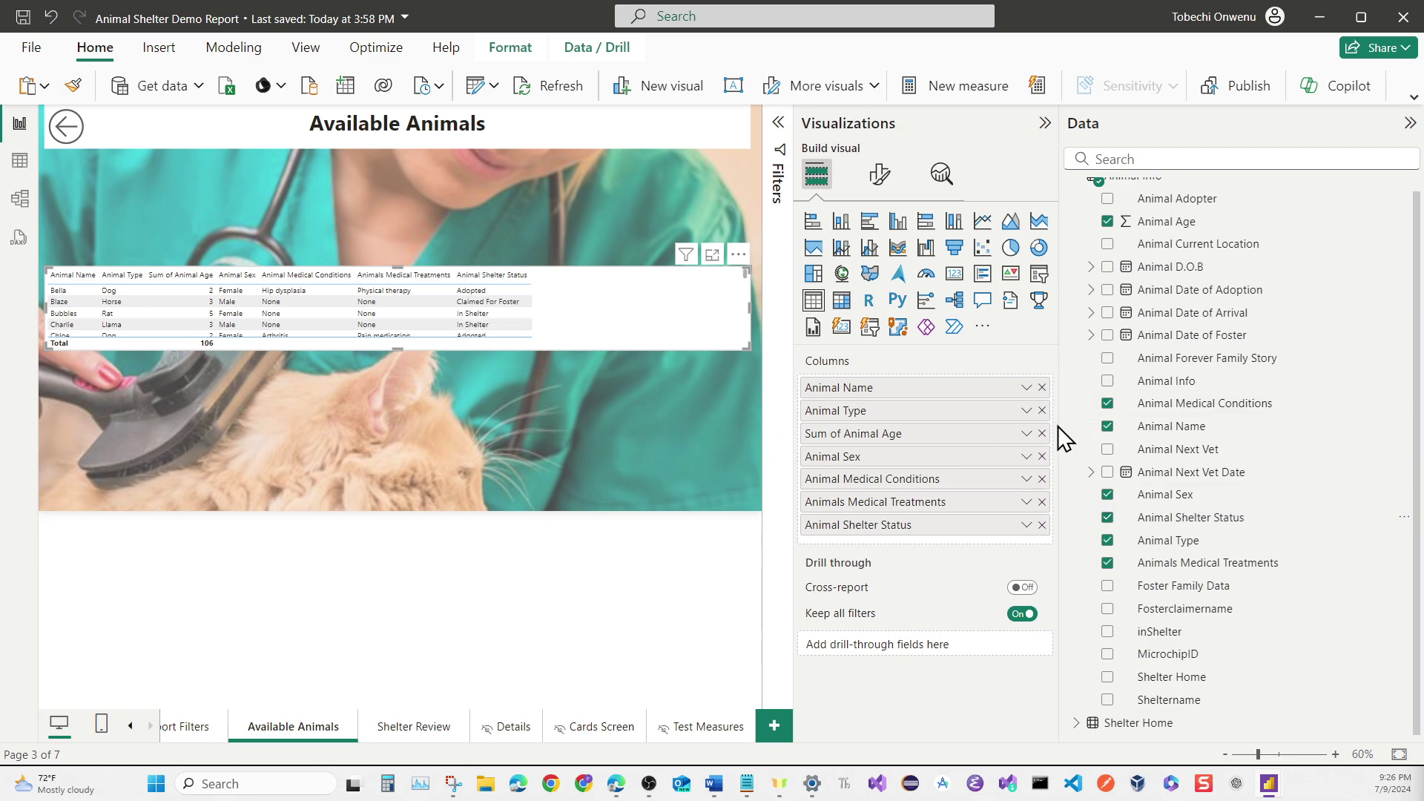
Extend the table visual down to near the page's lower edge and set its Animal Age field to Don't summarize.
left_click_drag(1064, 424, 1226, 417)
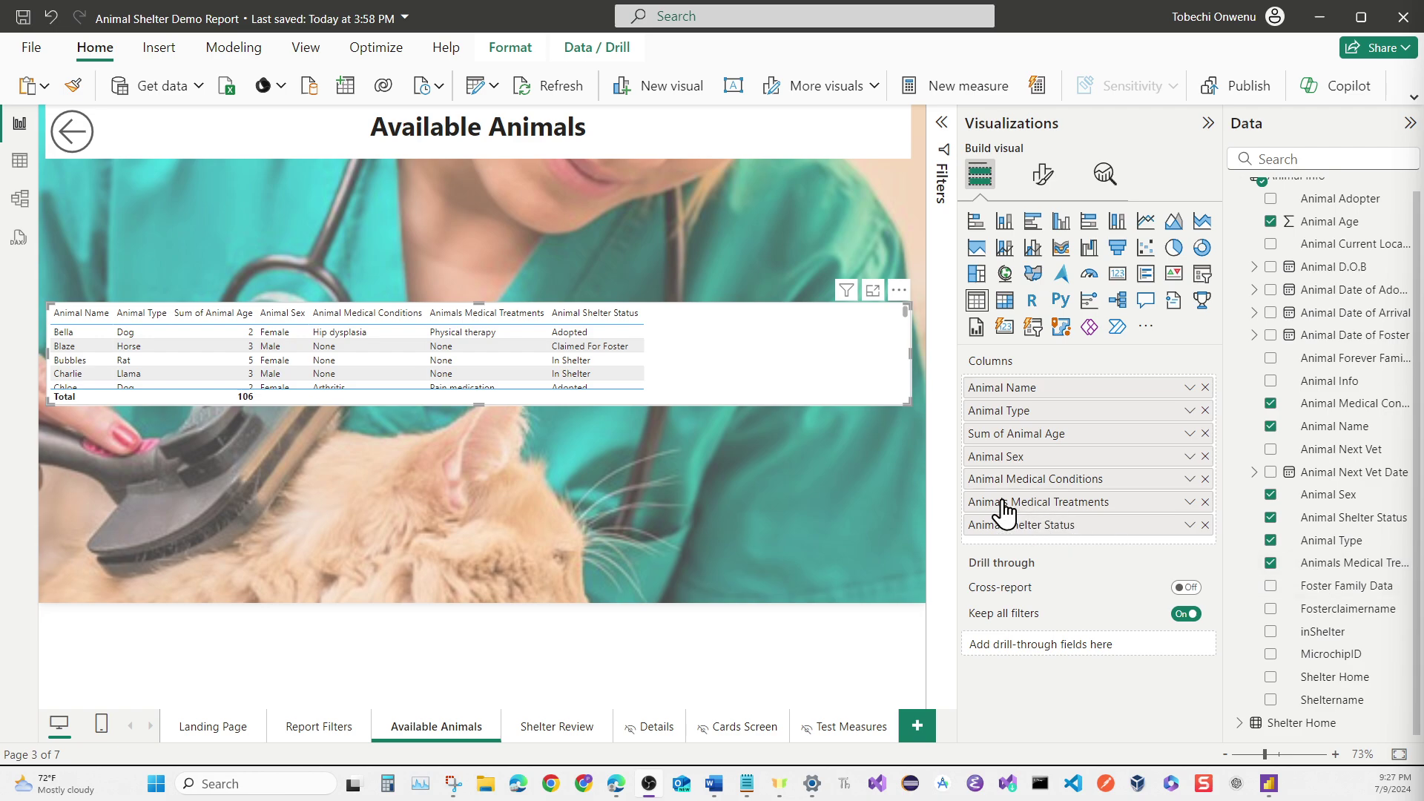
left_click_drag(908, 404, 875, 586)
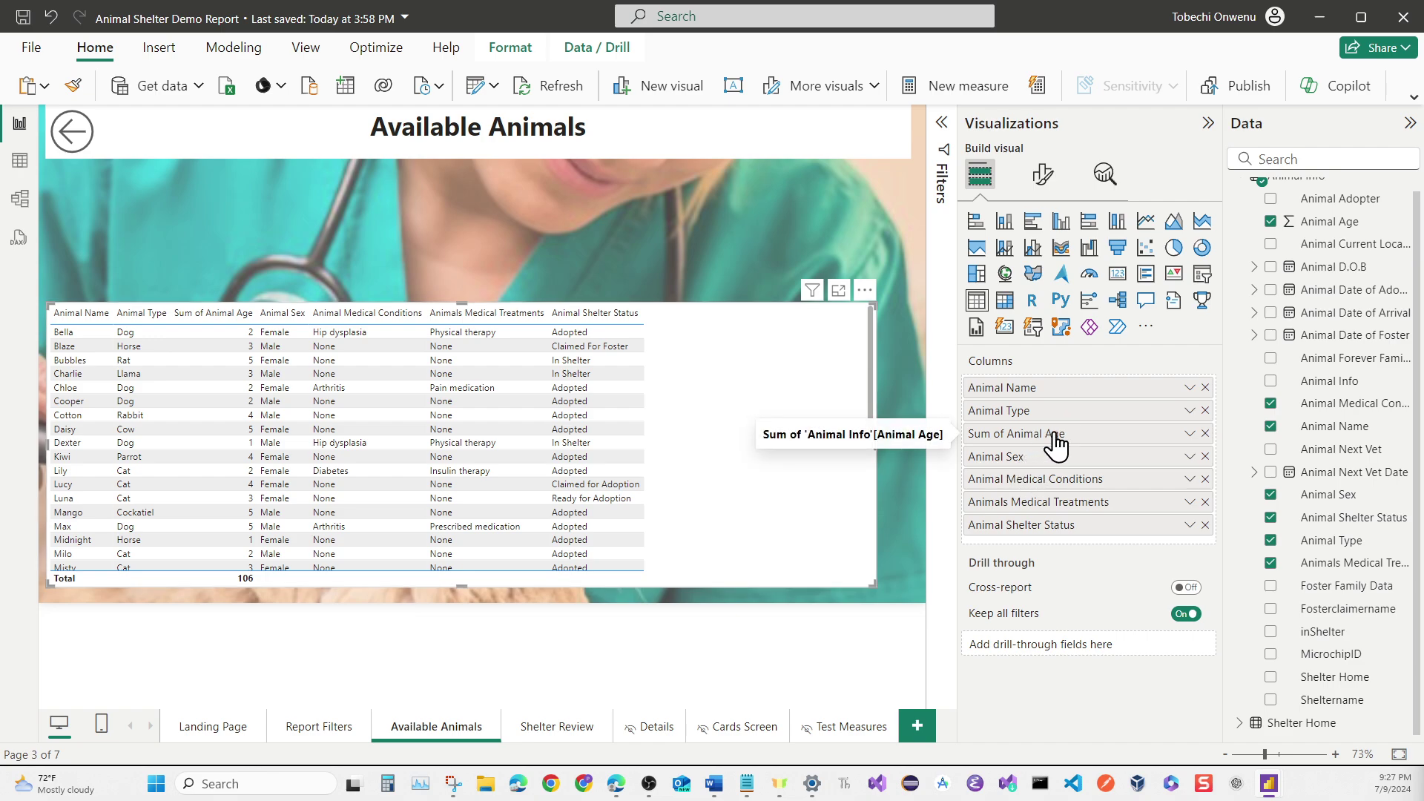
left_click(1189, 435)
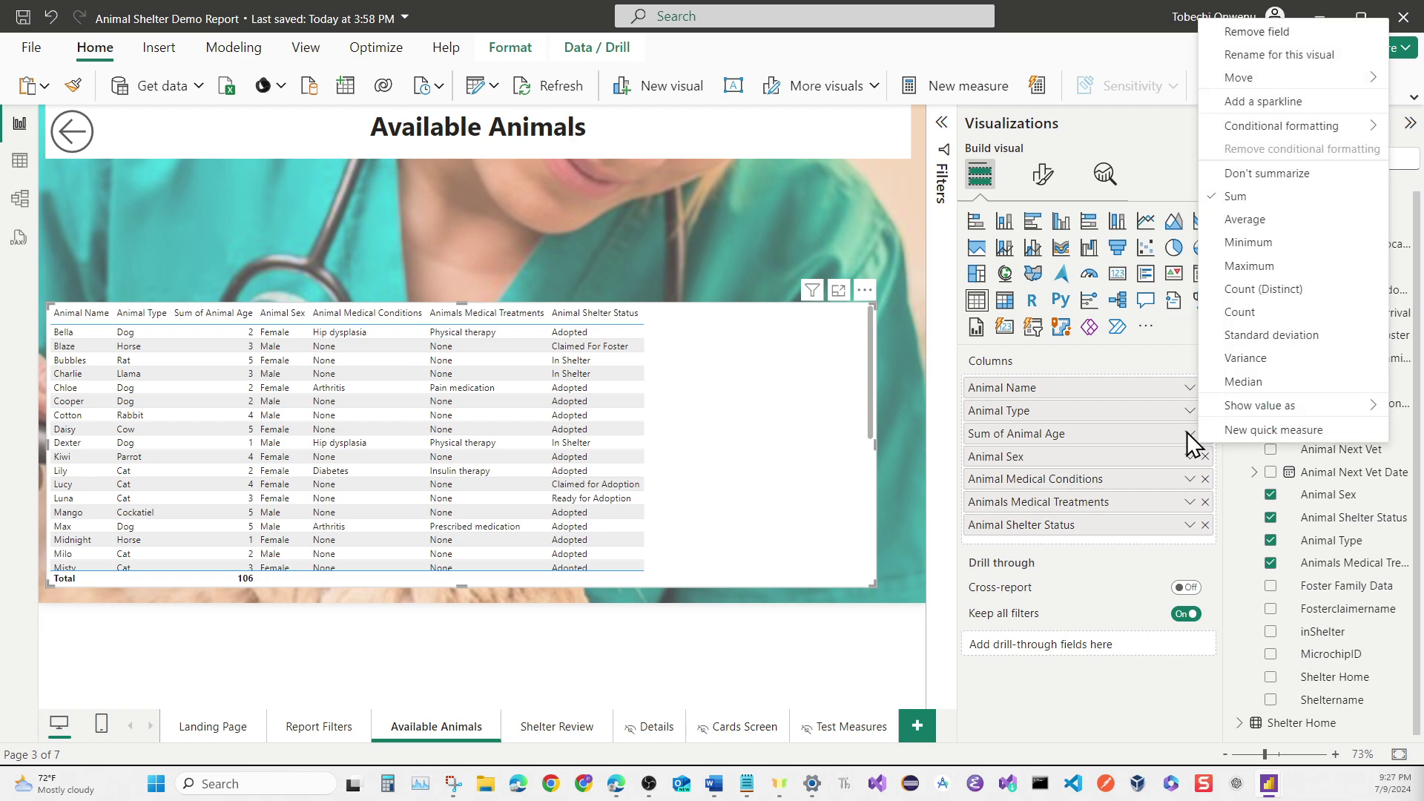
left_click(1258, 178)
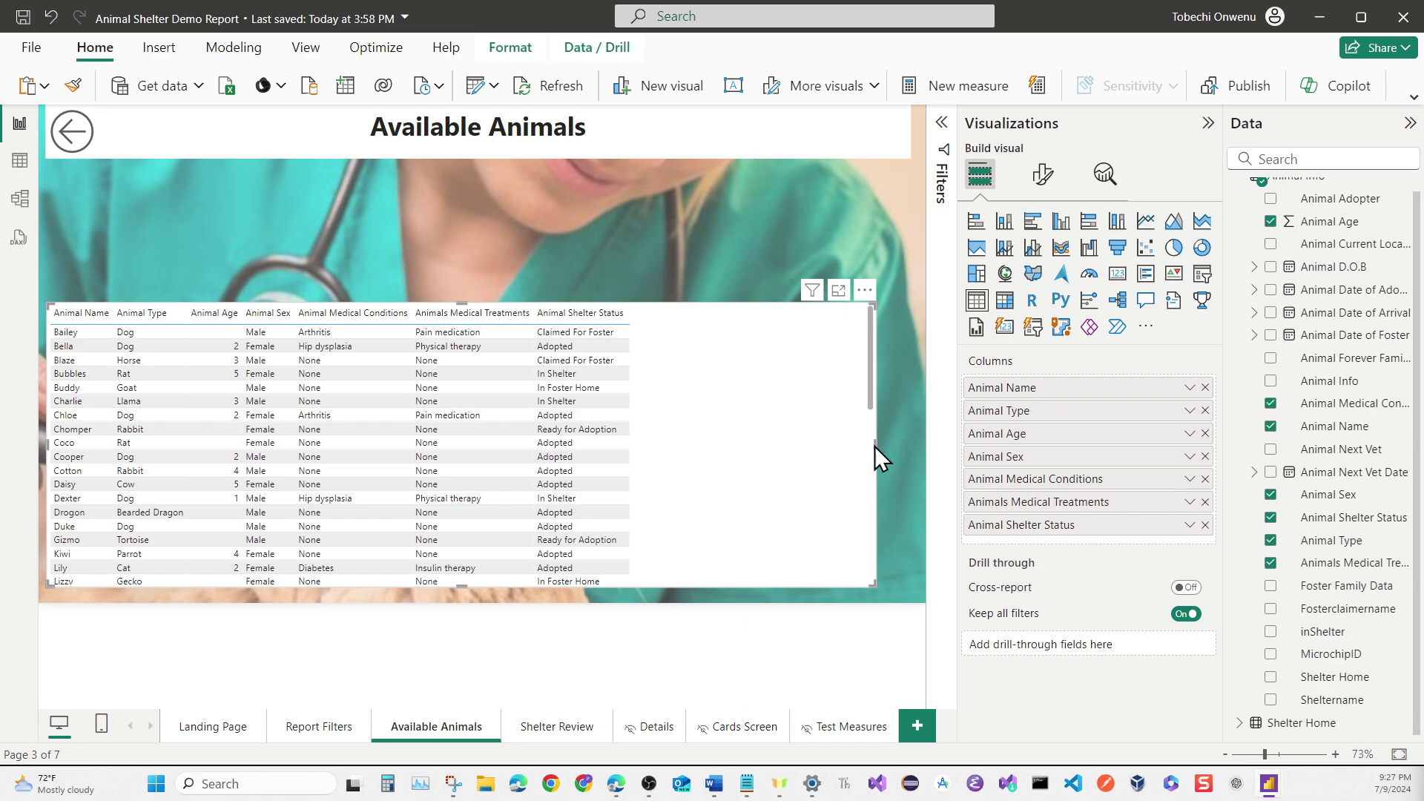
Sort the table by Animal Type and adjust the visual's width, leaving some room beside the Animal Shelter Status column.
left_click_drag(875, 447, 654, 447)
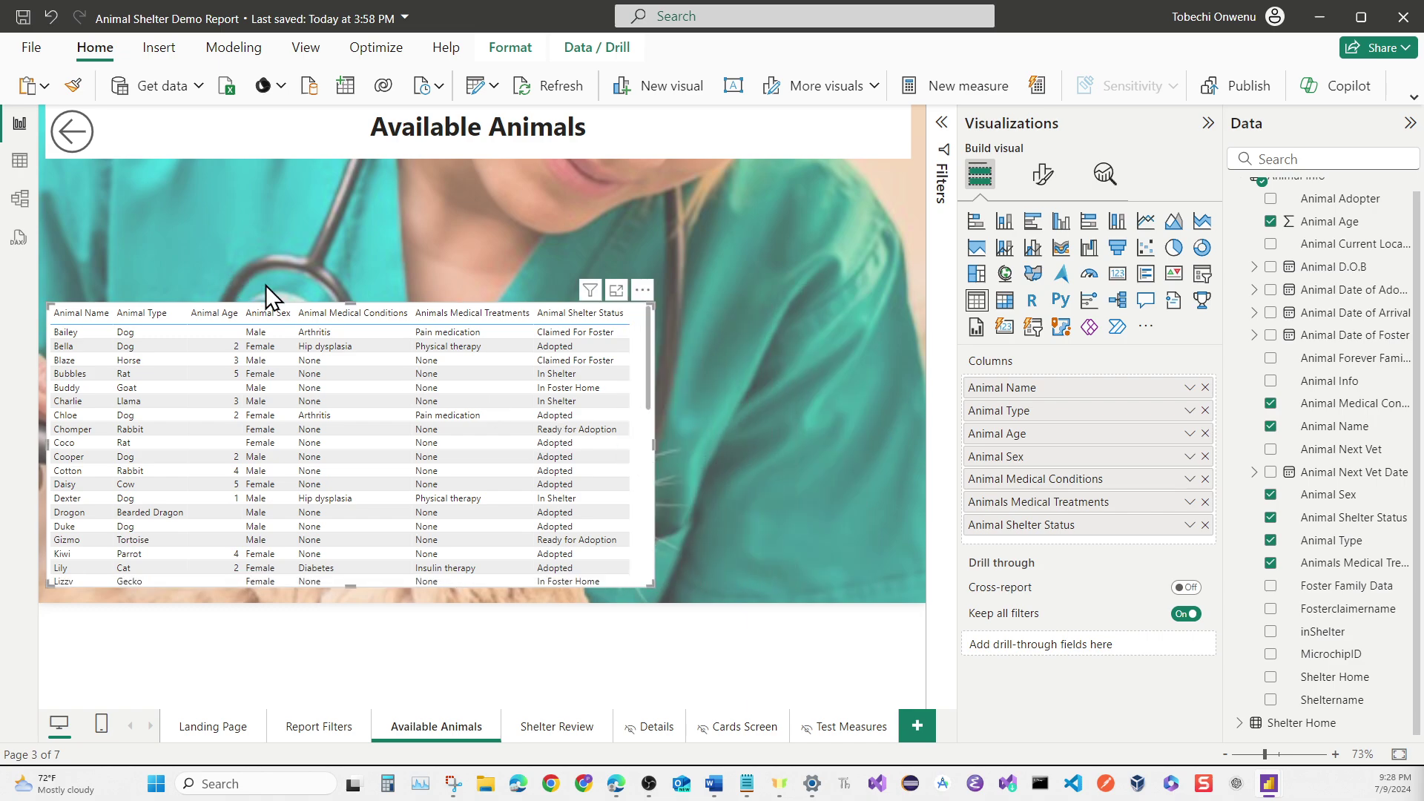
left_click(144, 313)
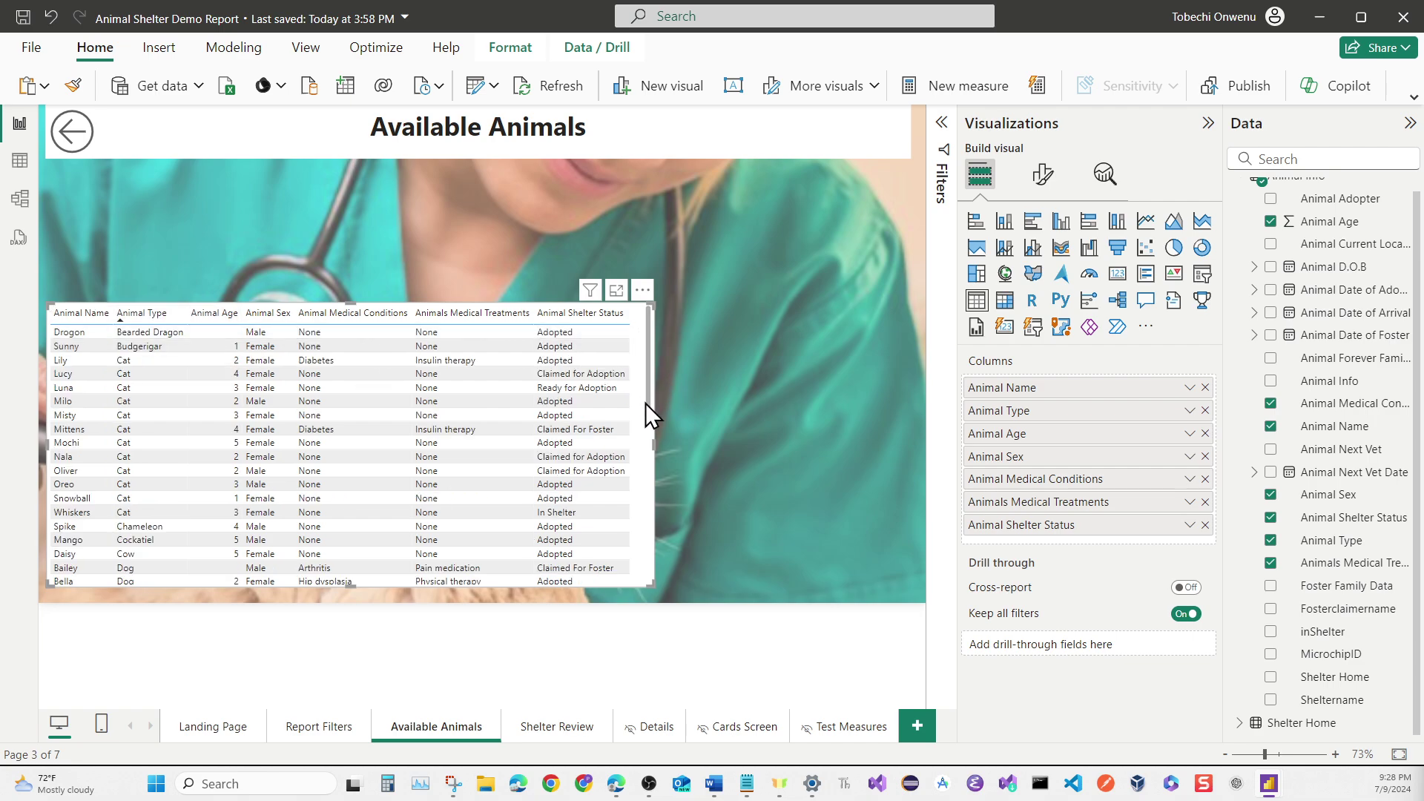
left_click_drag(650, 445, 750, 426)
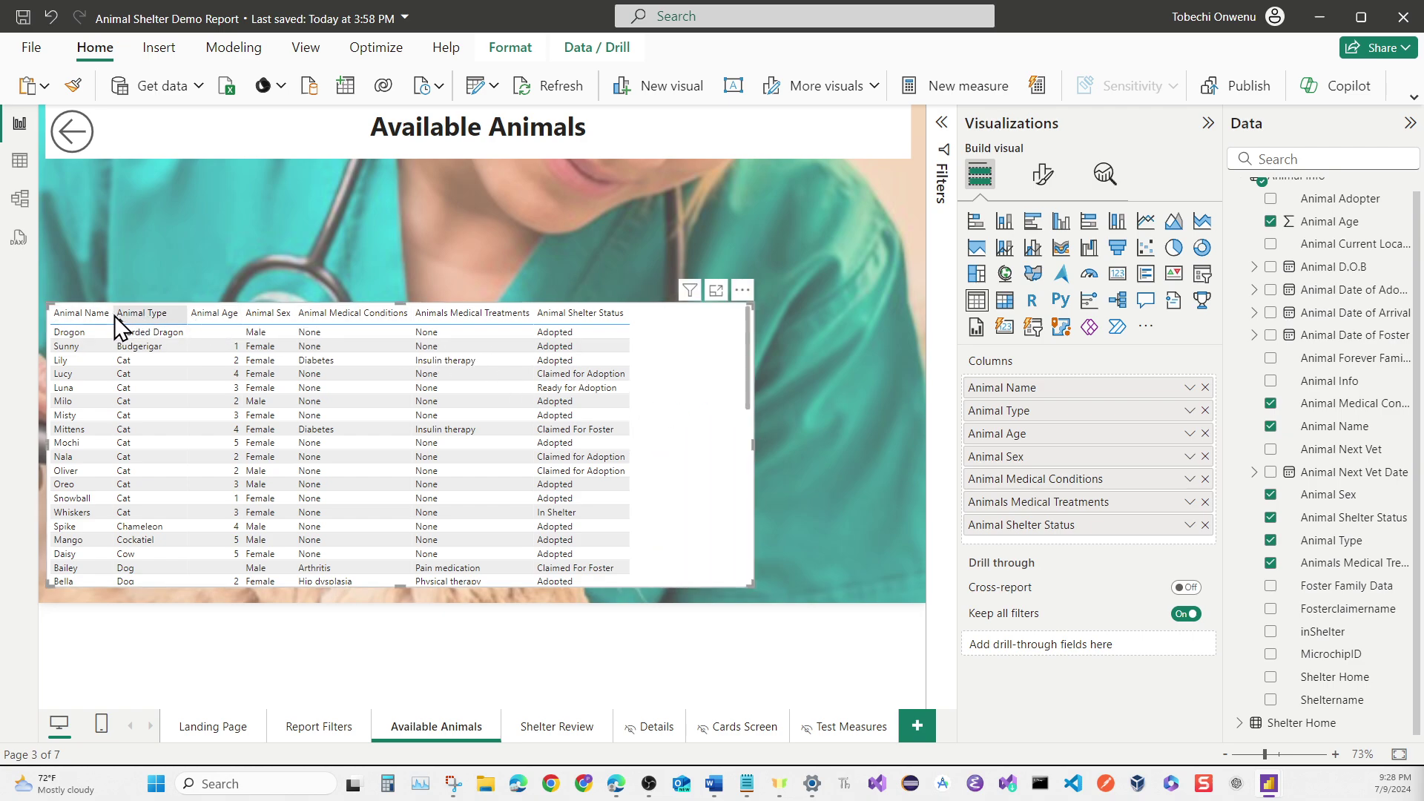
Widen every table column except Animal Medical Conditions, extend the visual to fit them, and sort the rows by Animal Shelter Status.
left_click_drag(111, 313, 149, 312)
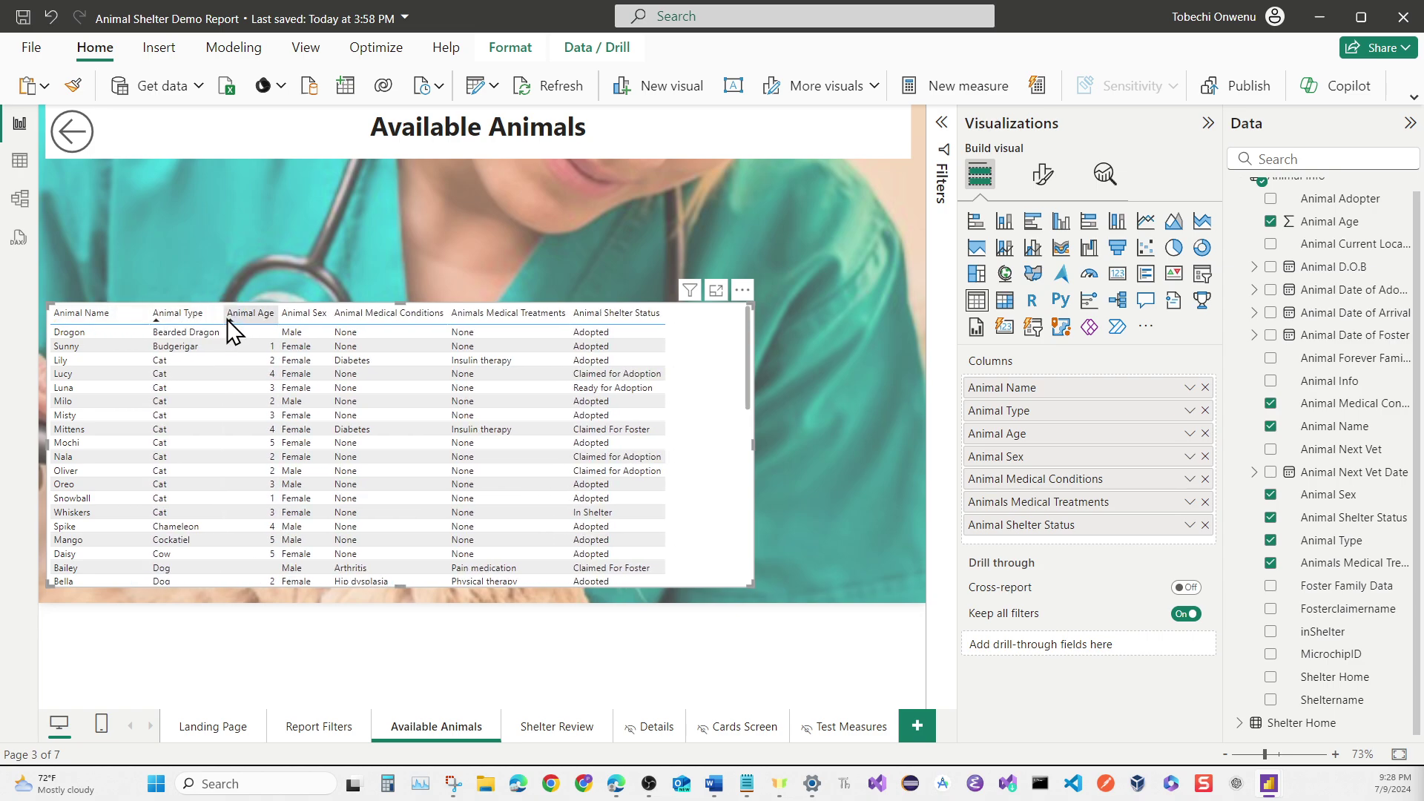
left_click_drag(221, 317, 399, 318)
left_click(289, 317)
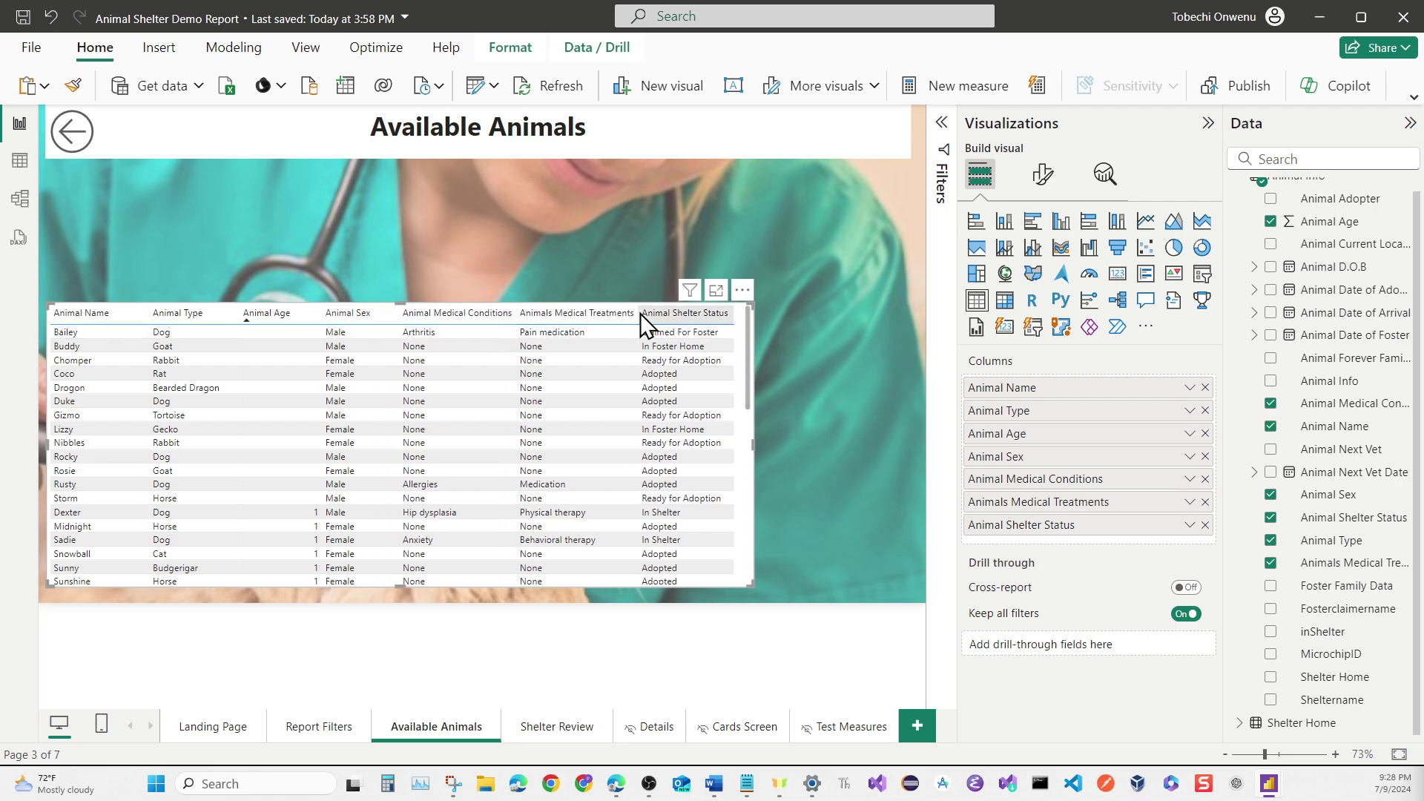
left_click_drag(637, 314, 656, 314)
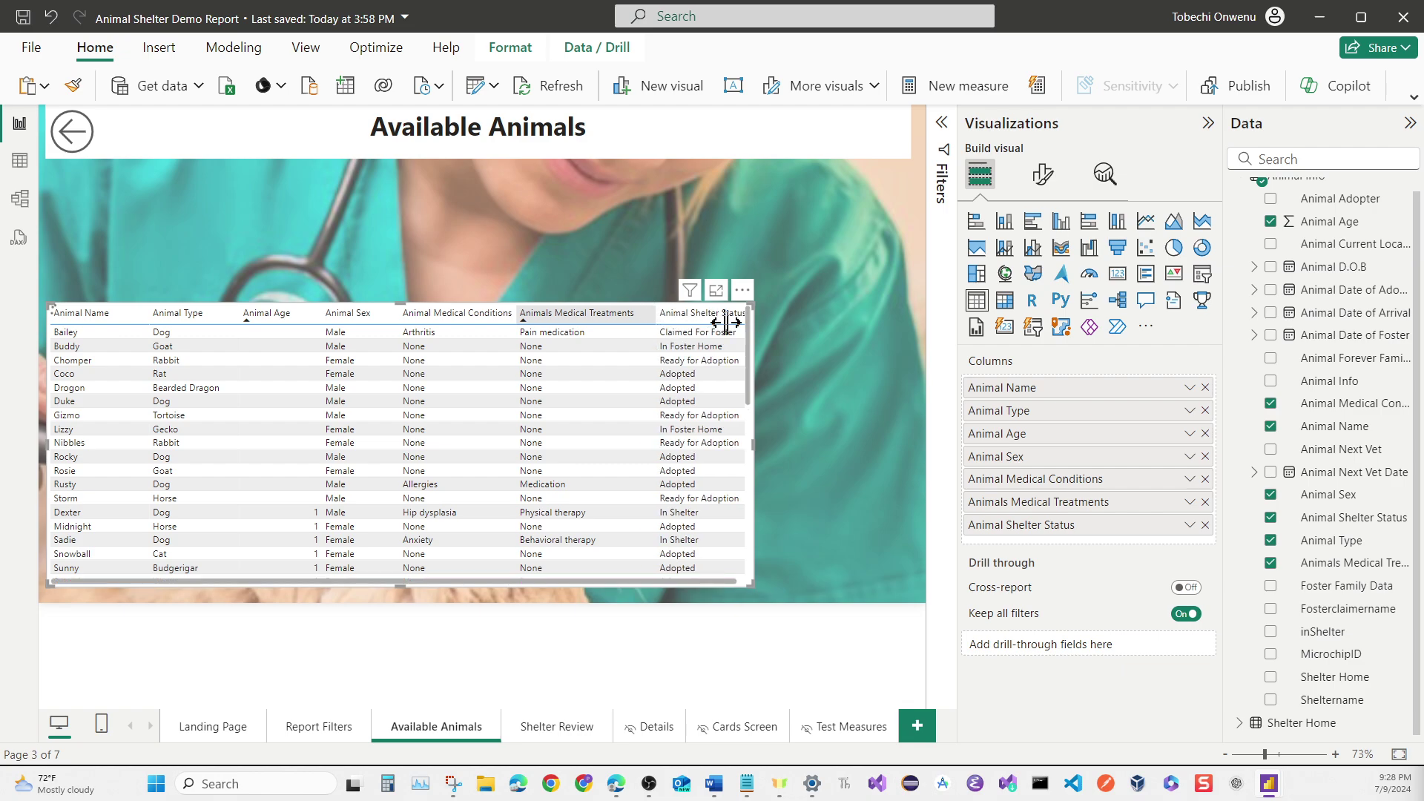
left_click(723, 315)
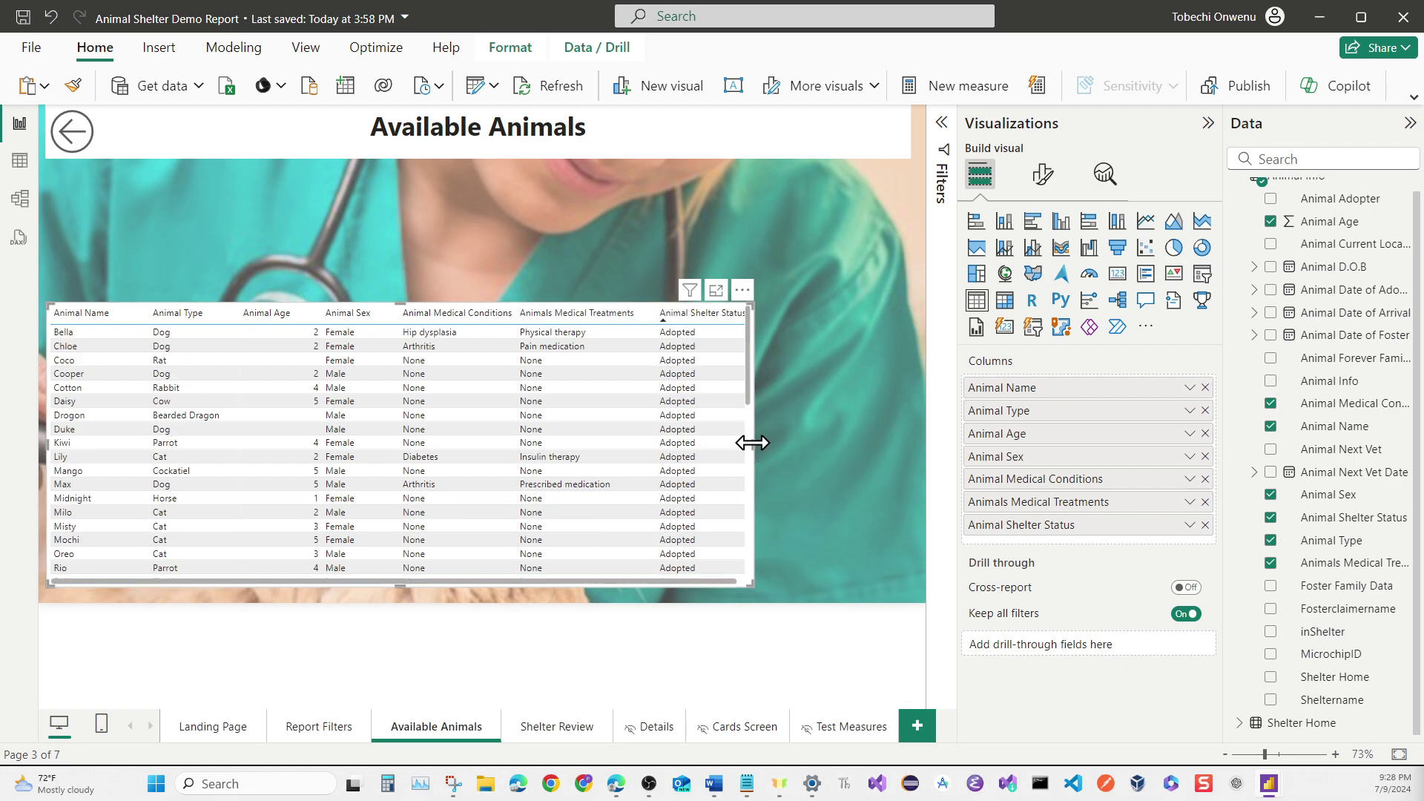
left_click_drag(752, 443, 785, 442)
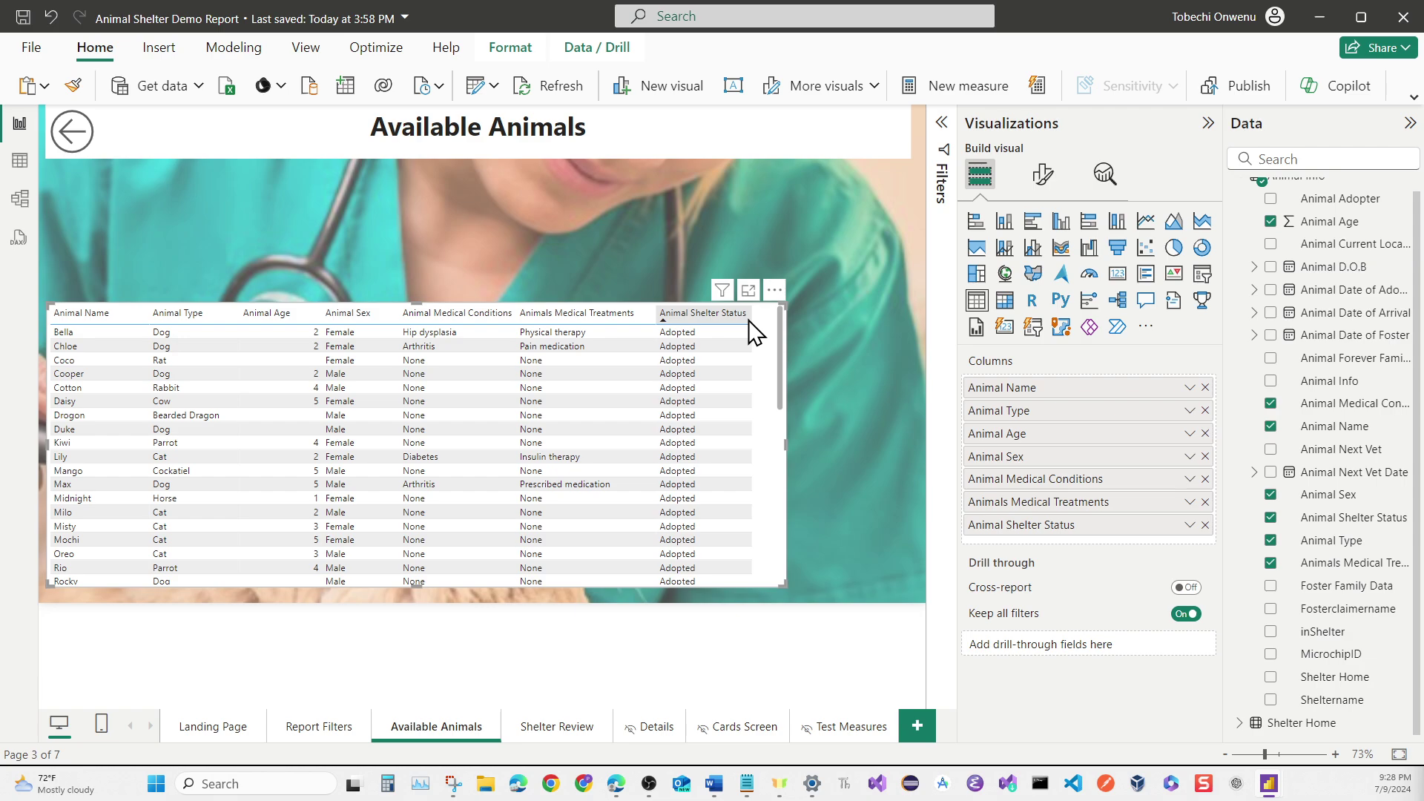
left_click_drag(752, 313, 785, 321)
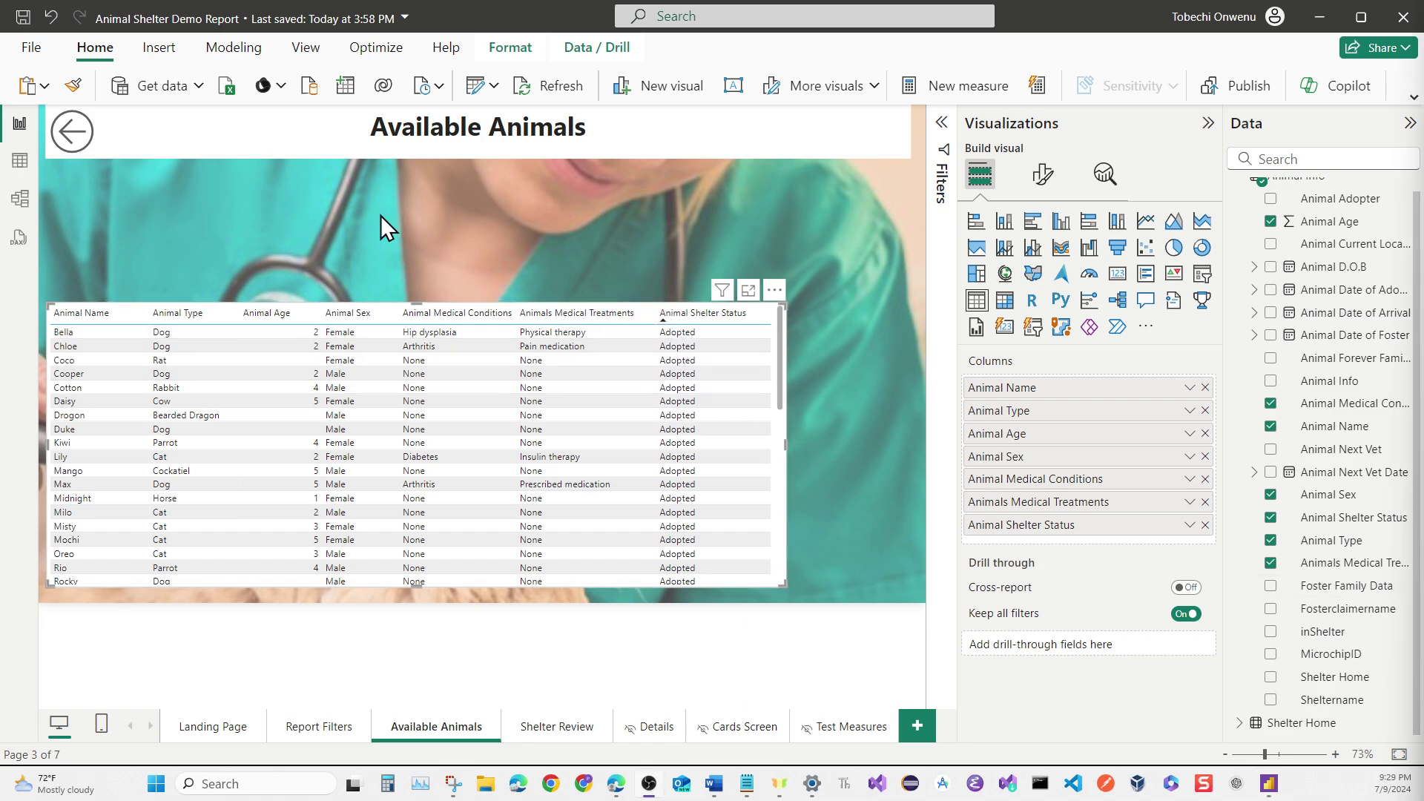
View the Animal Info table data, then arrange the model diagram with the Shelter Home card below and to the left of Animal Info.
left_click(21, 163)
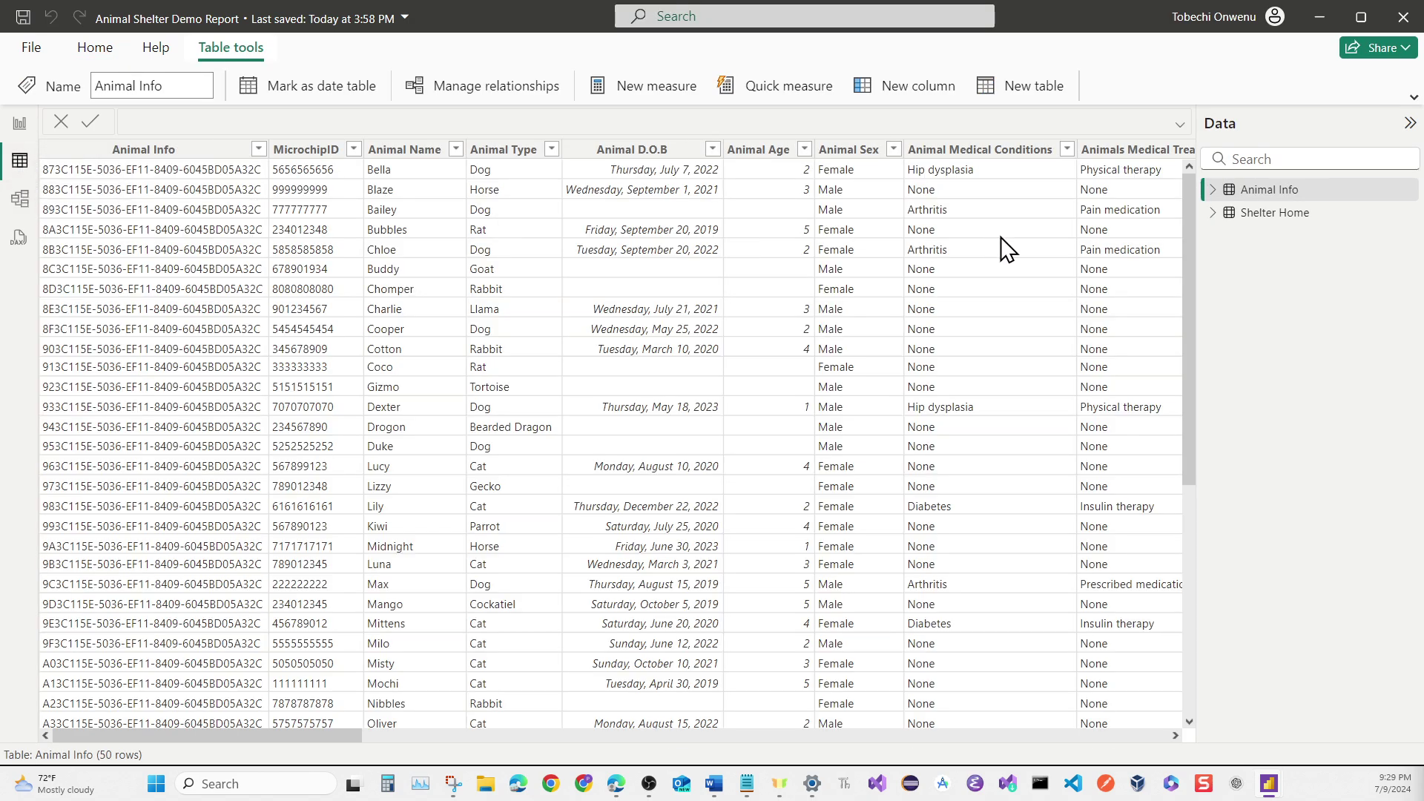
left_click(21, 200)
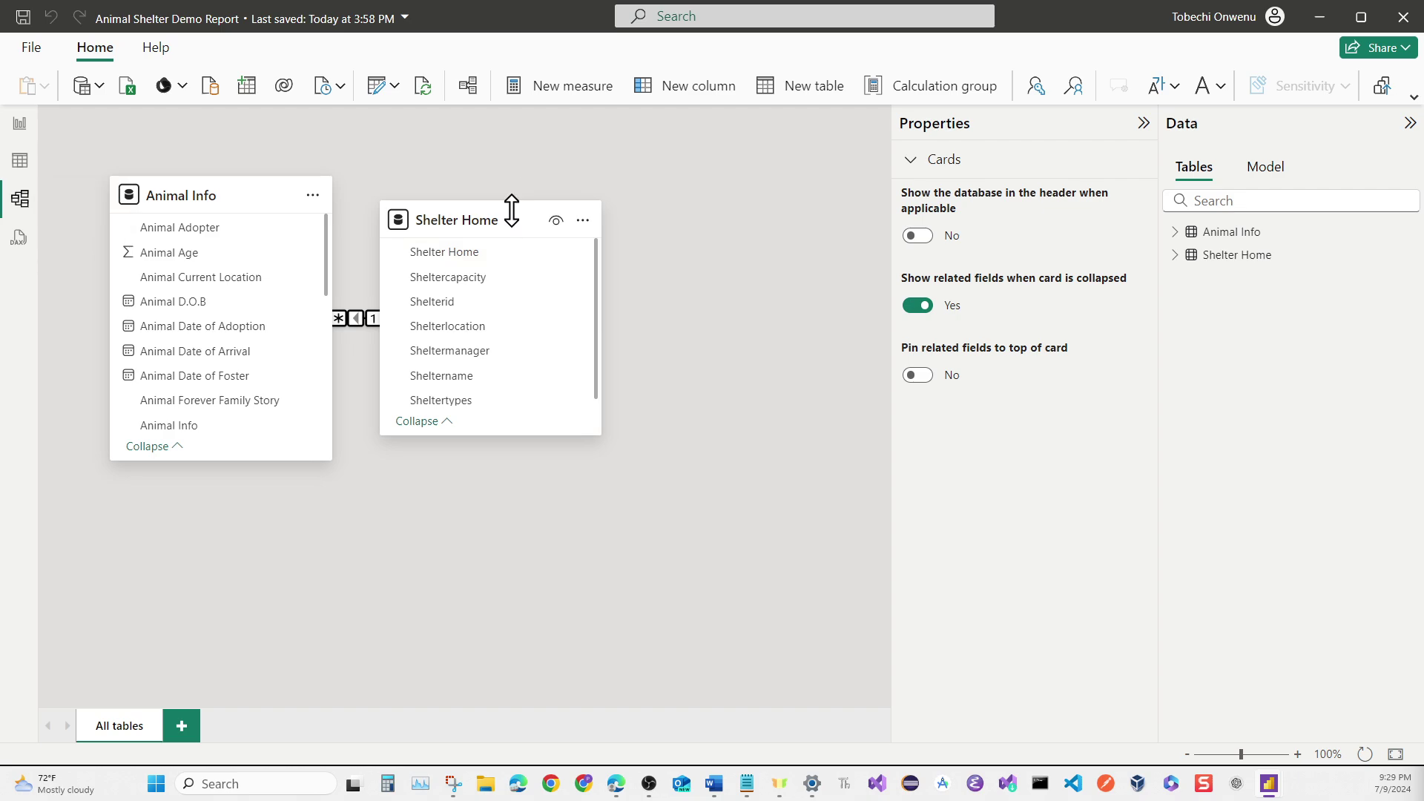
left_click_drag(514, 219, 586, 301)
left_click_drag(201, 192, 190, 196)
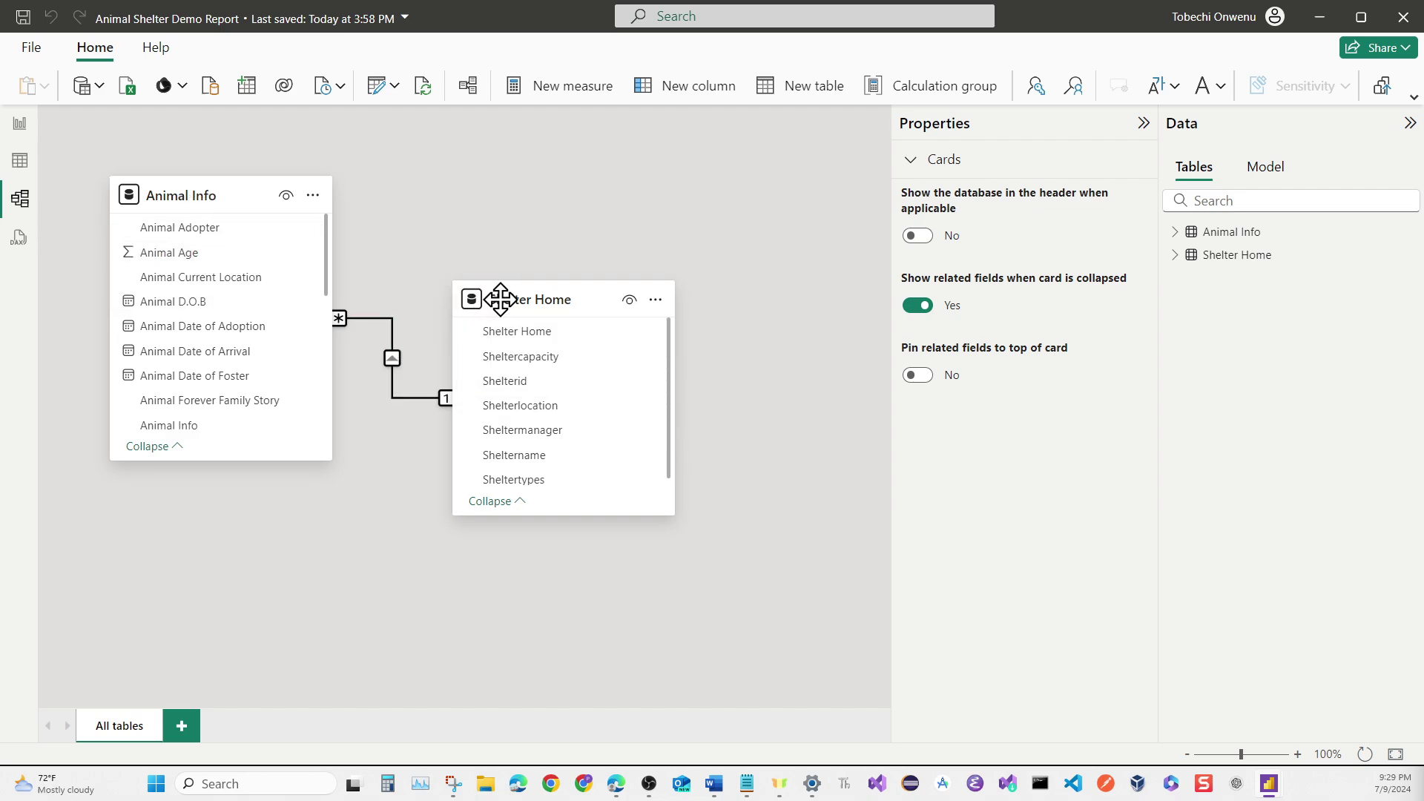
left_click_drag(510, 299, 478, 421)
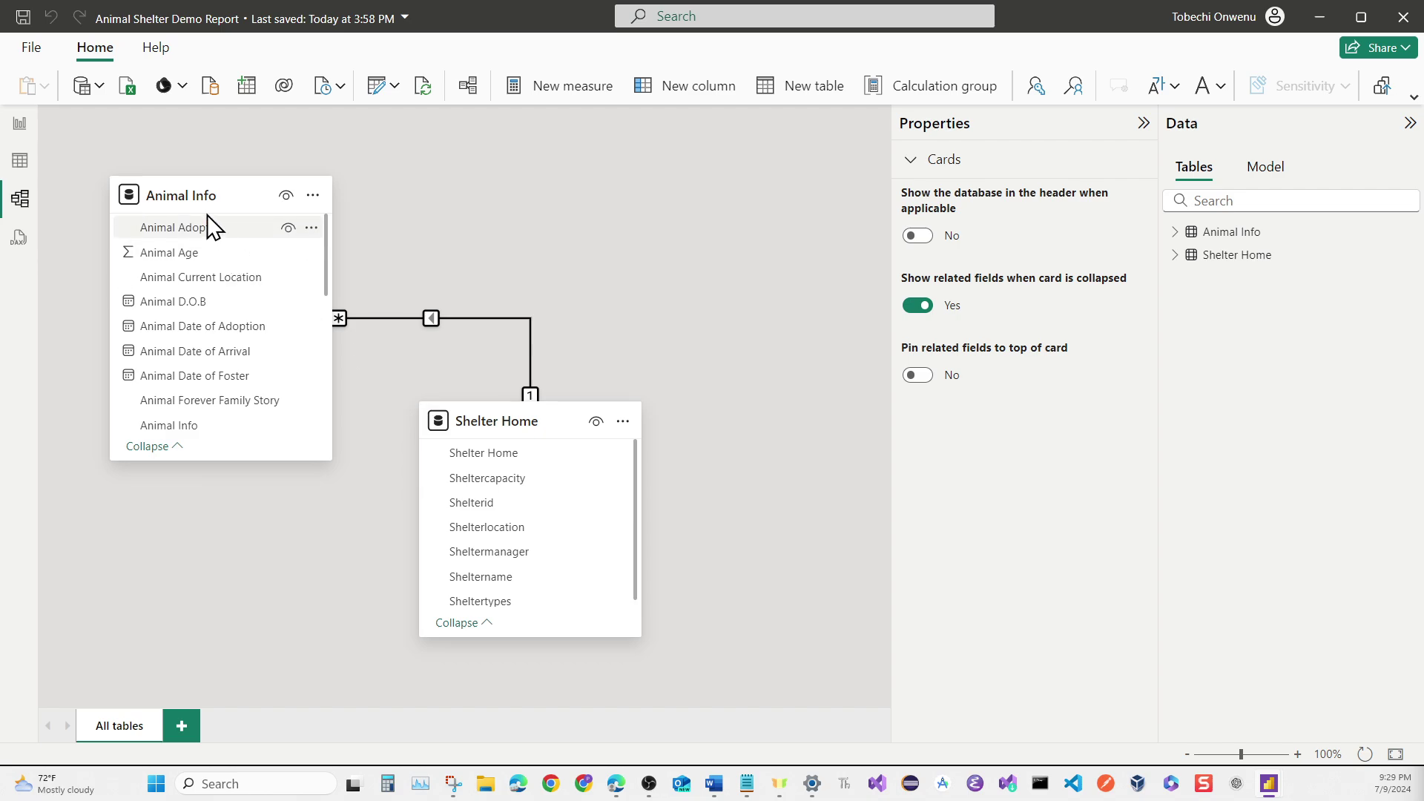
left_click_drag(204, 194, 520, 185)
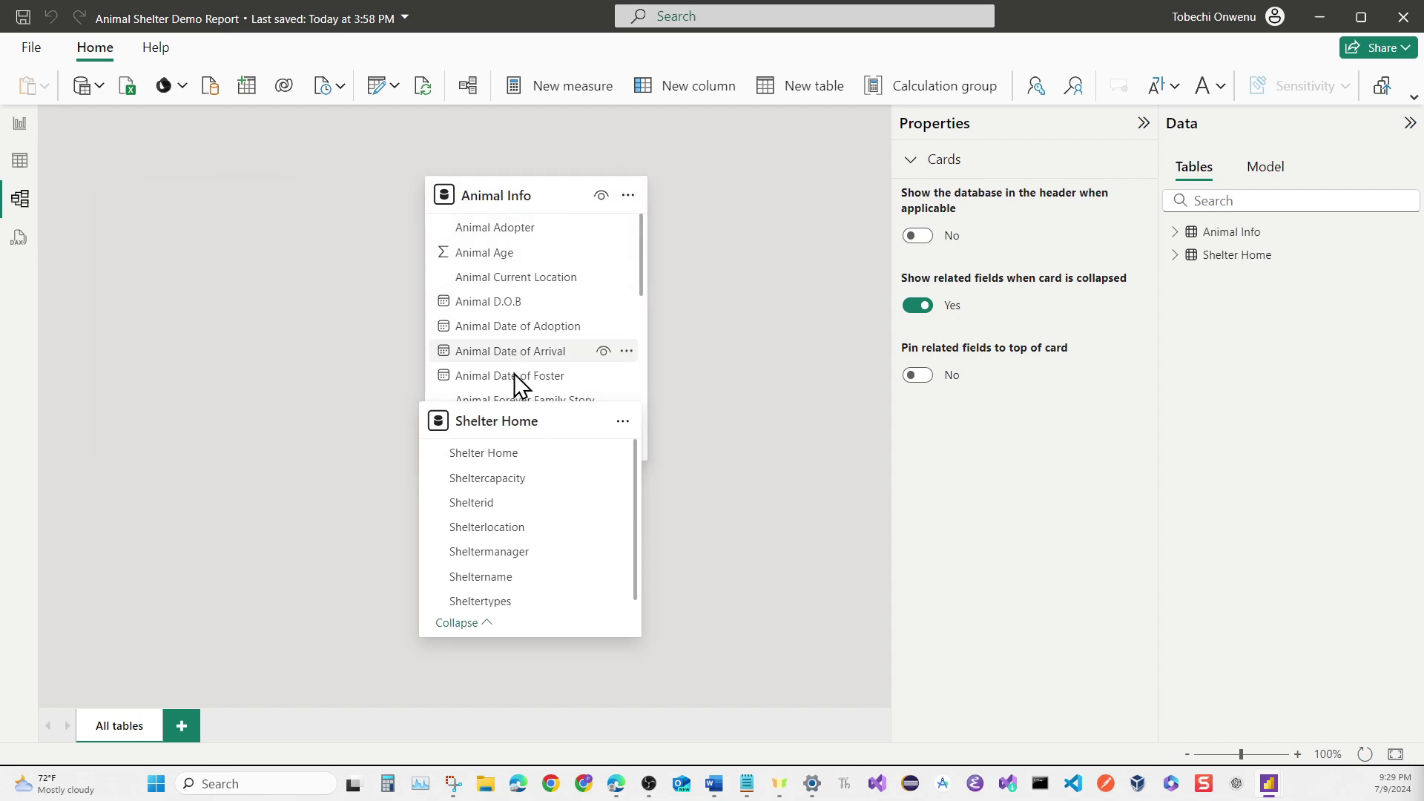
left_click_drag(508, 418, 236, 417)
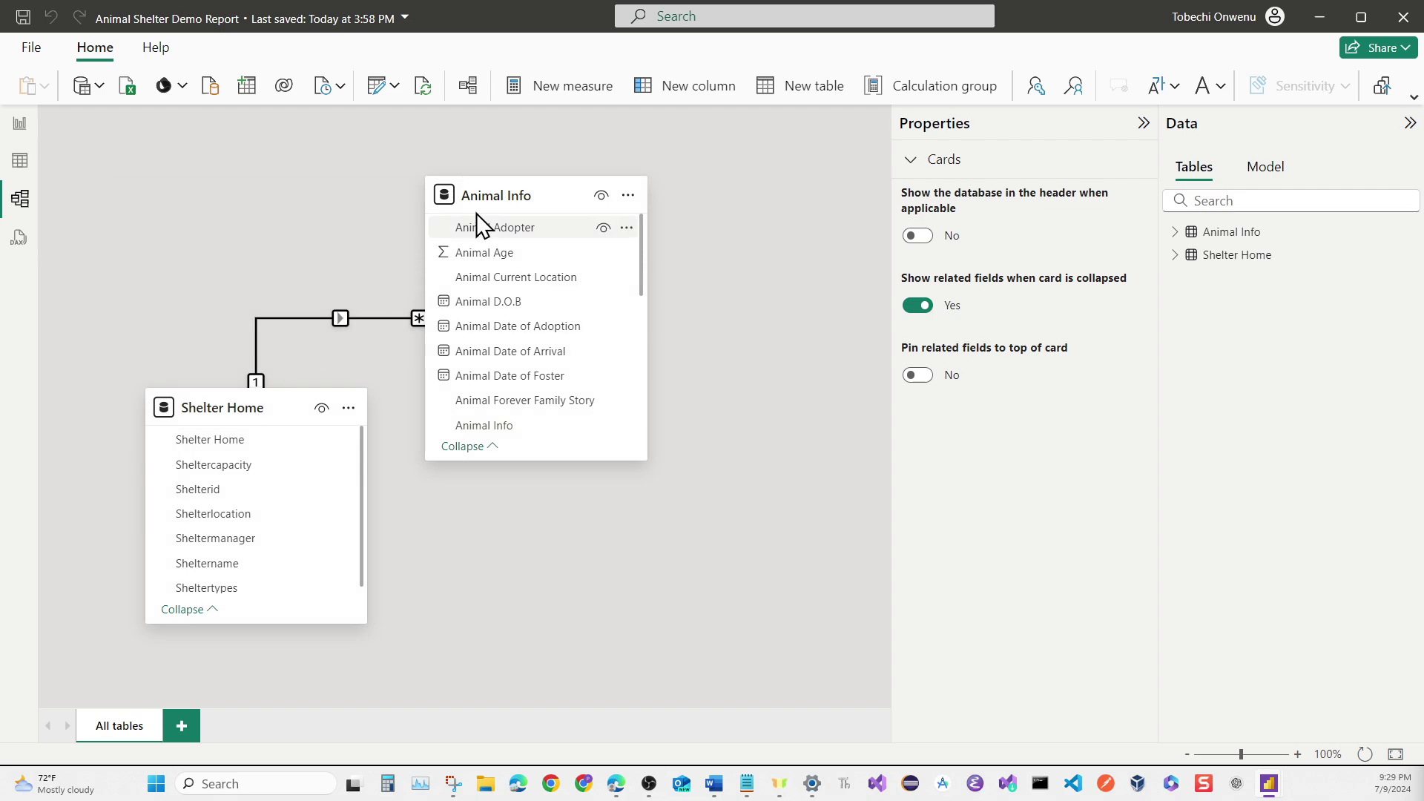
left_click_drag(497, 191, 557, 178)
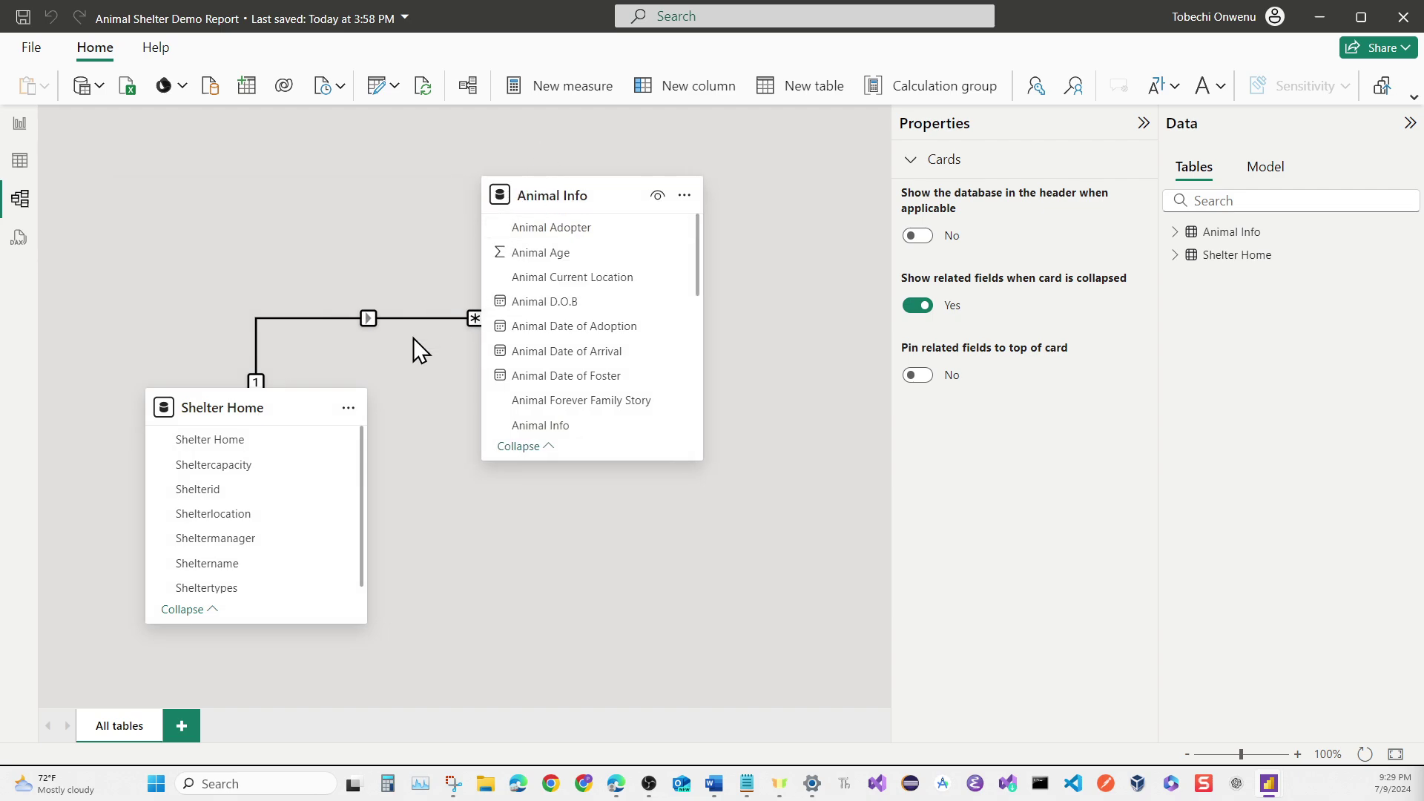
Inspect the relationship between Shelter Home and Animal Info and the properties of the Shelter Home key field.
left_click(367, 319)
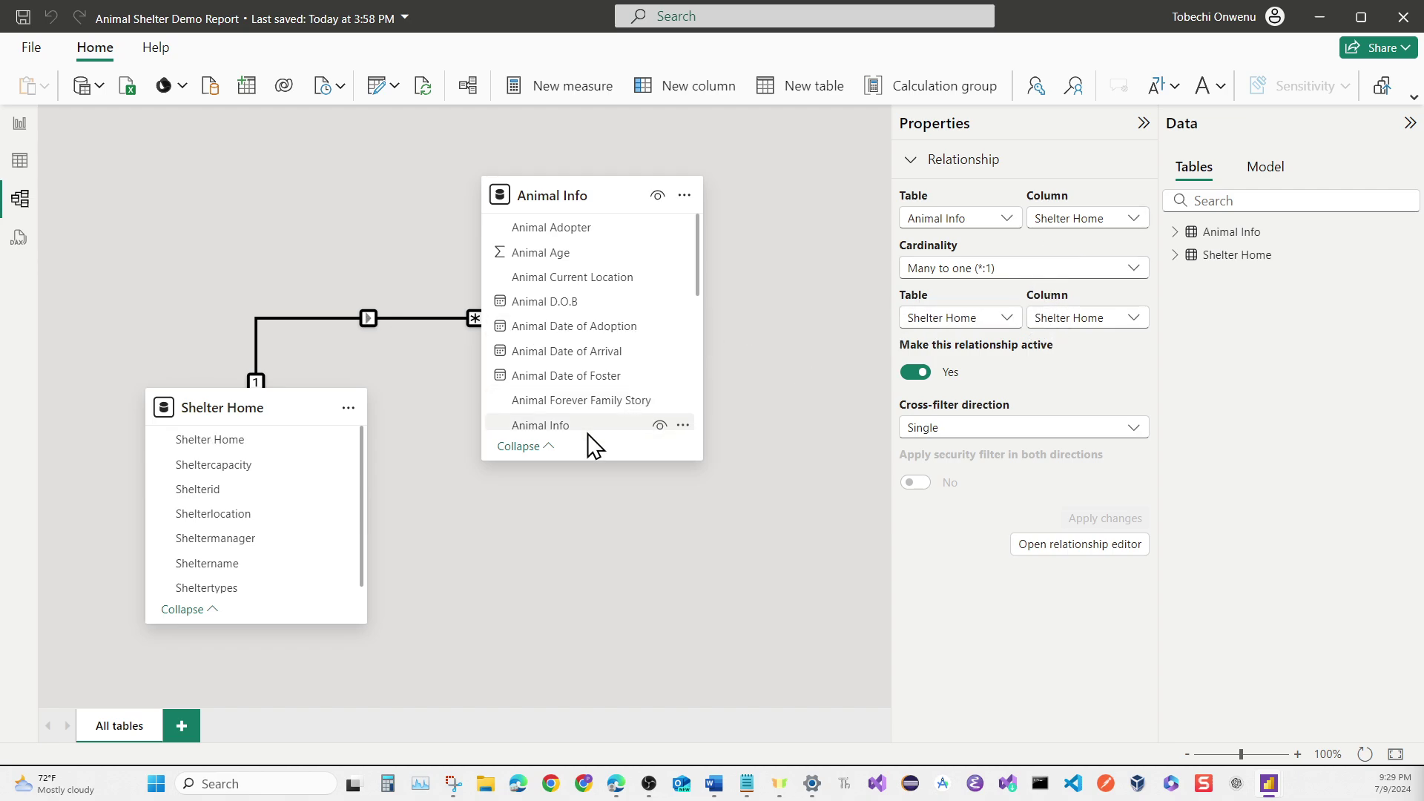
left_click(265, 439)
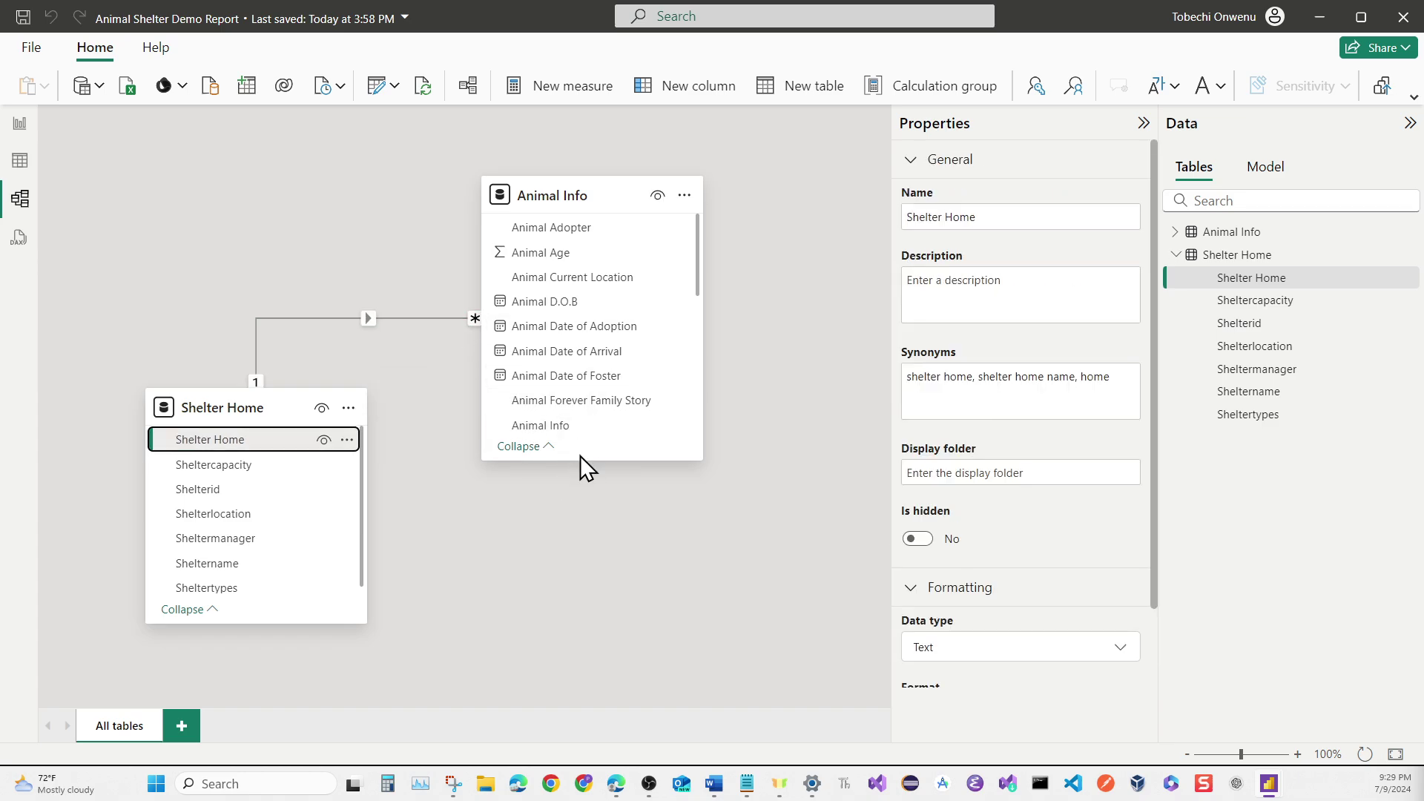
Enlarge the Animal Info card in the model diagram to show fields through Animals Medical Treatments, and return to the report page.
left_click_drag(580, 459, 601, 664)
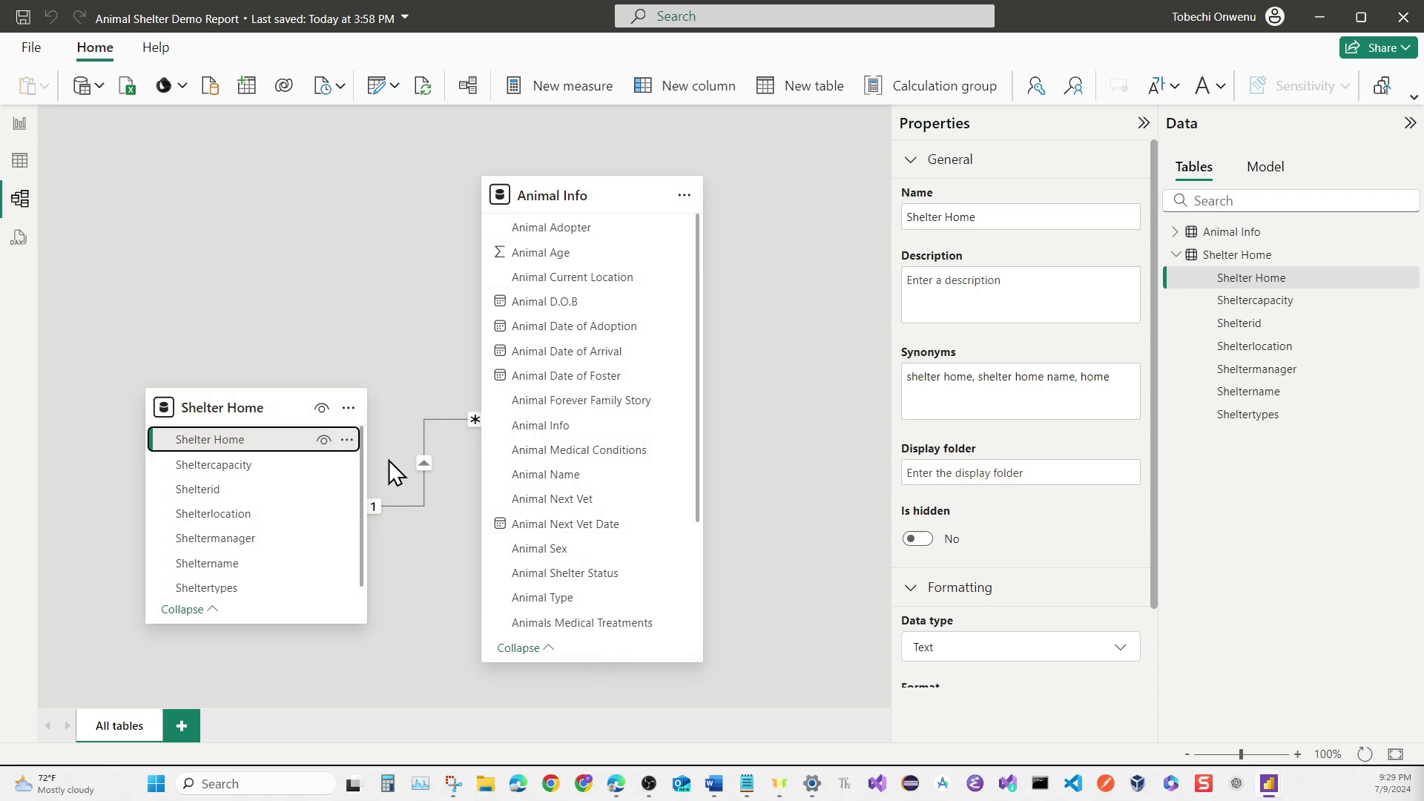
left_click(312, 283)
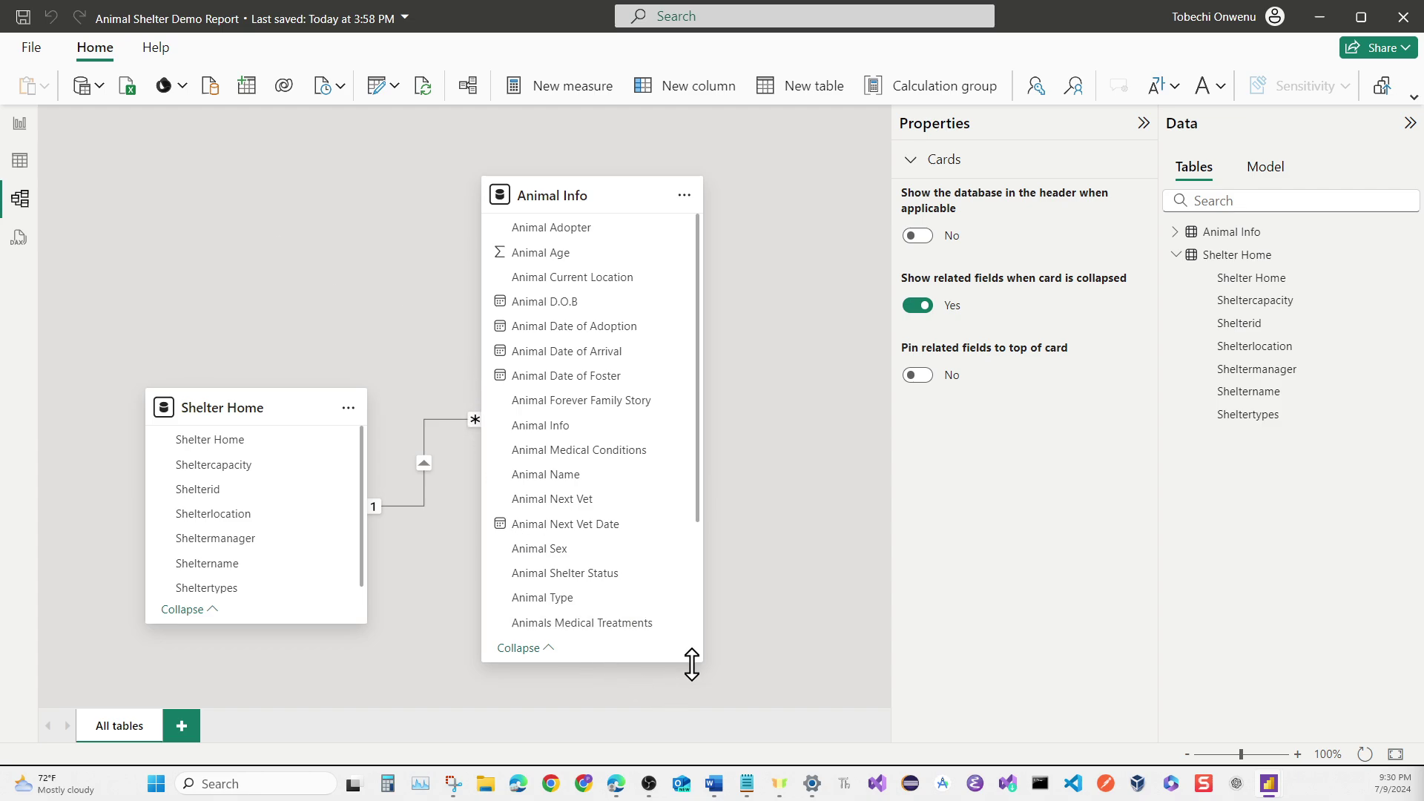
left_click_drag(697, 664, 722, 671)
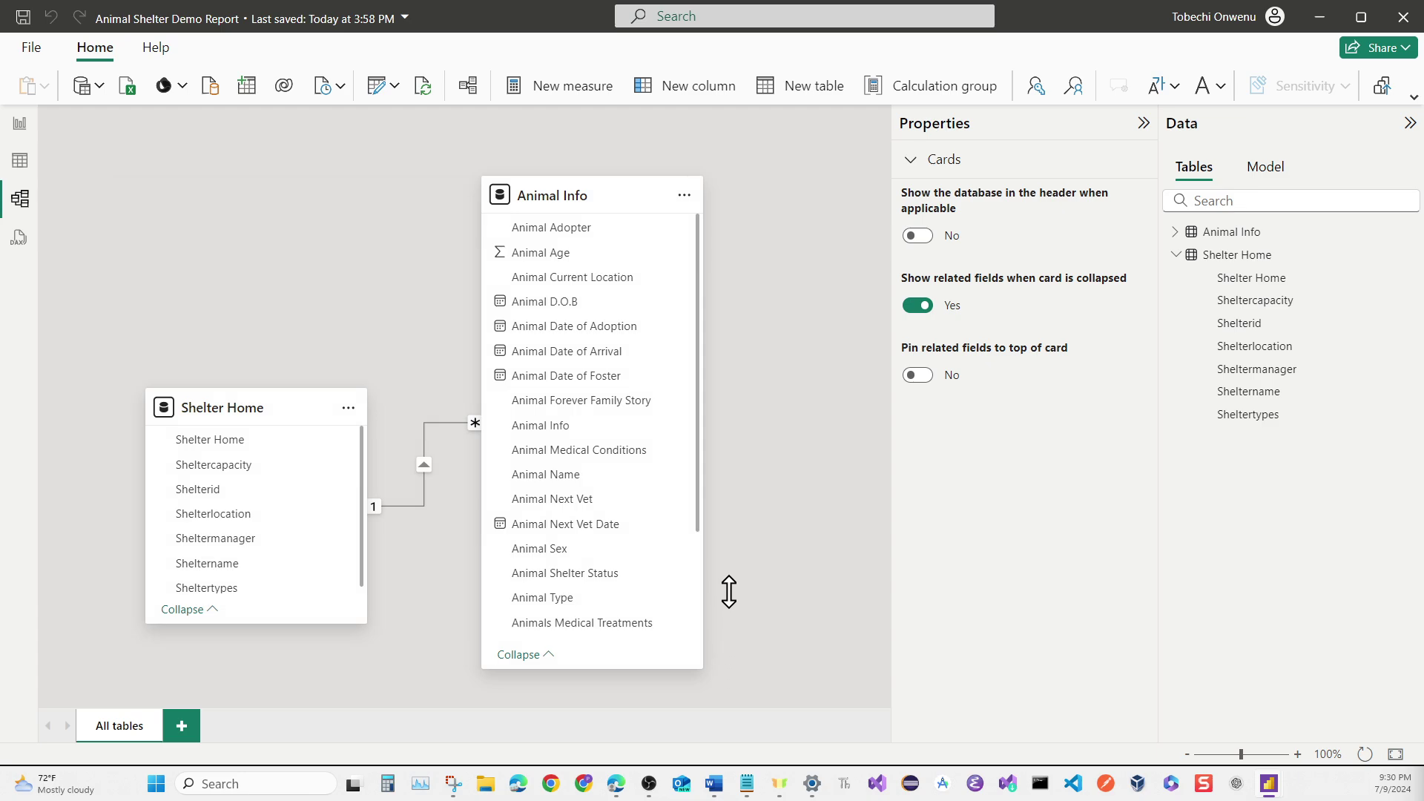
left_click_drag(702, 517, 753, 512)
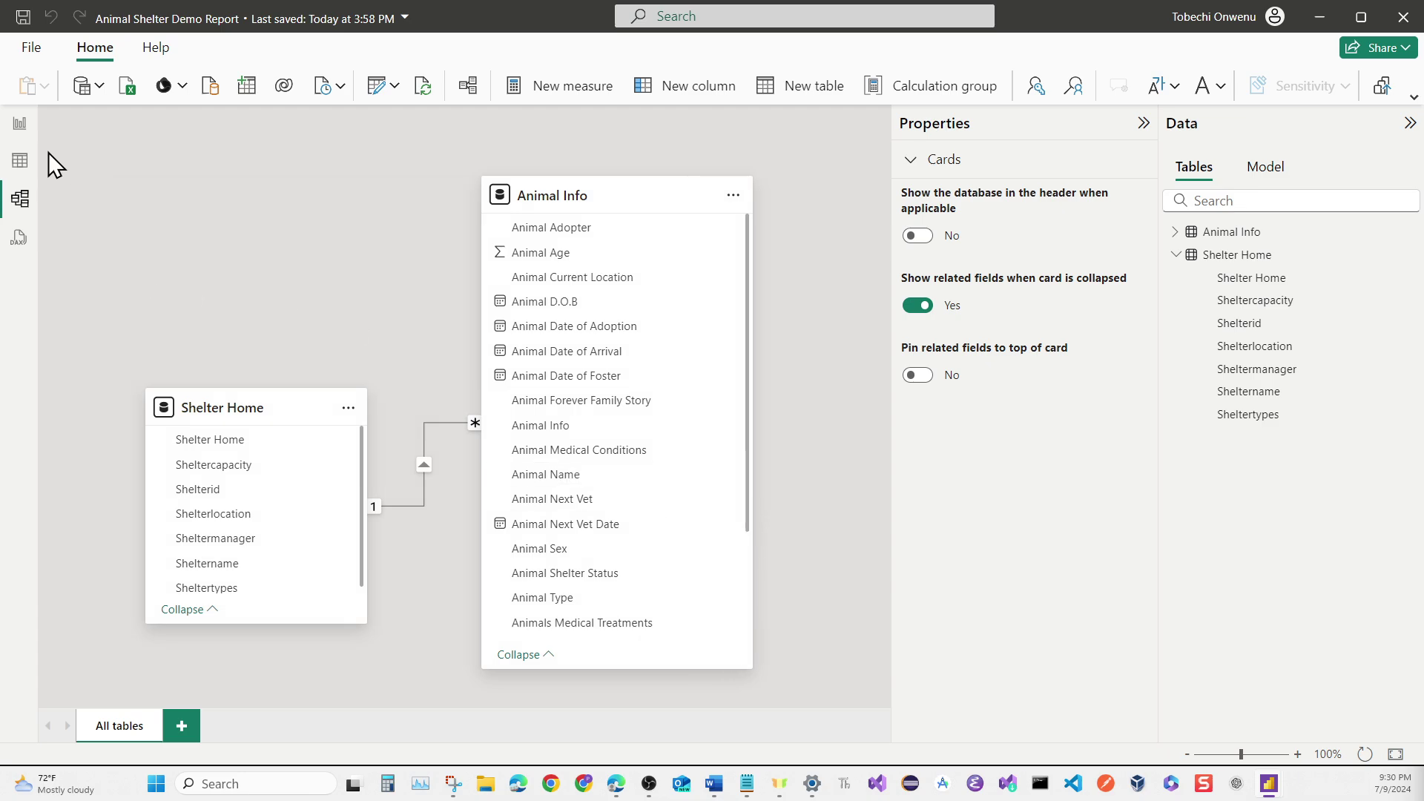
left_click(20, 127)
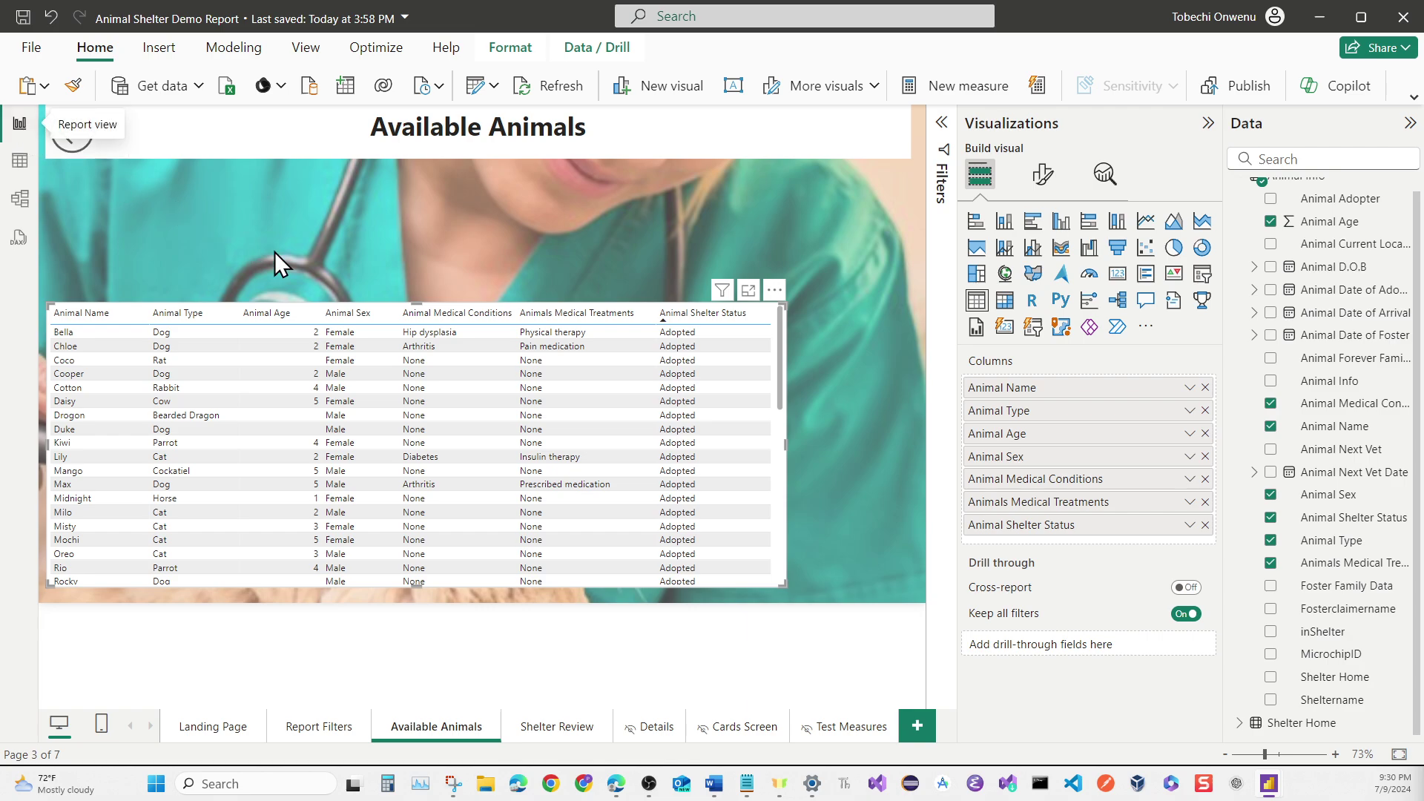